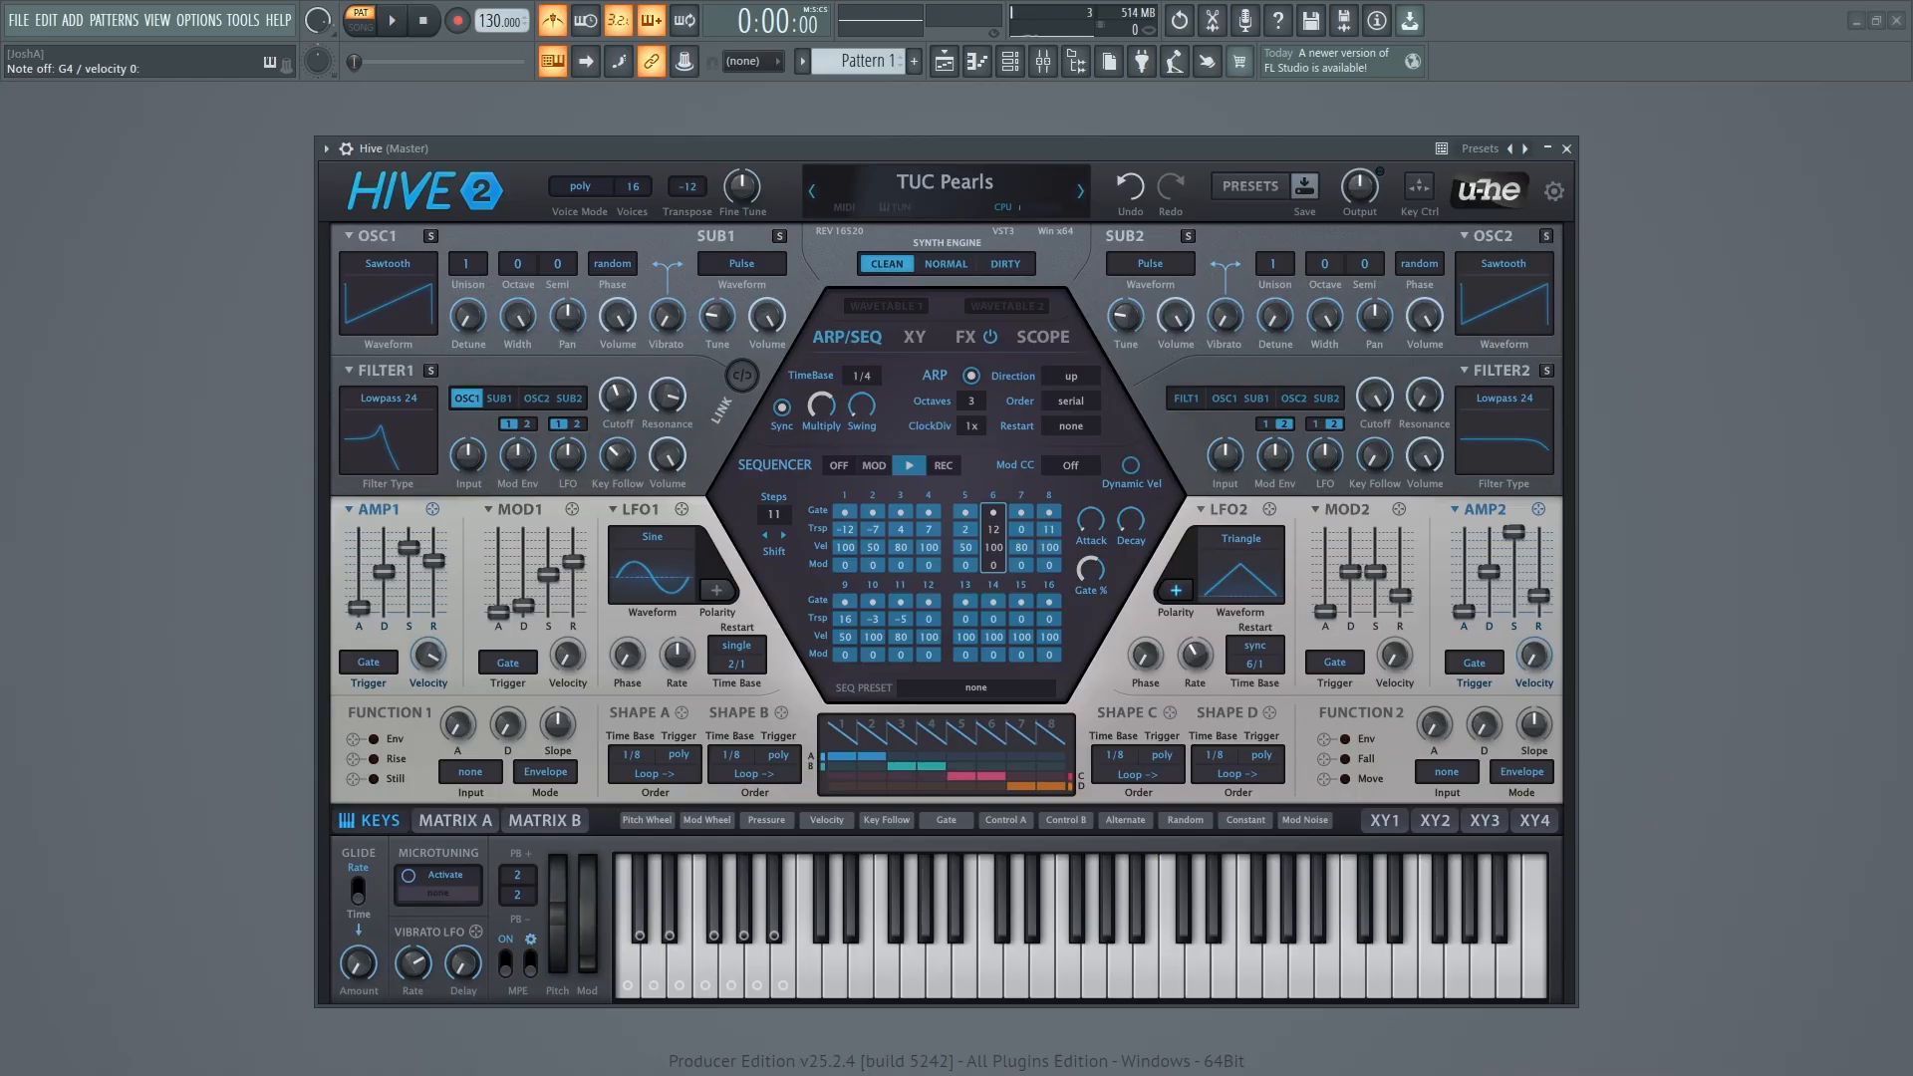
Step: Open the preset browser and audition XS Slo Mo Wob Sub from 01 Basses and TAS Desert Eagle from 02 Poly Leads
left_click(1255, 187)
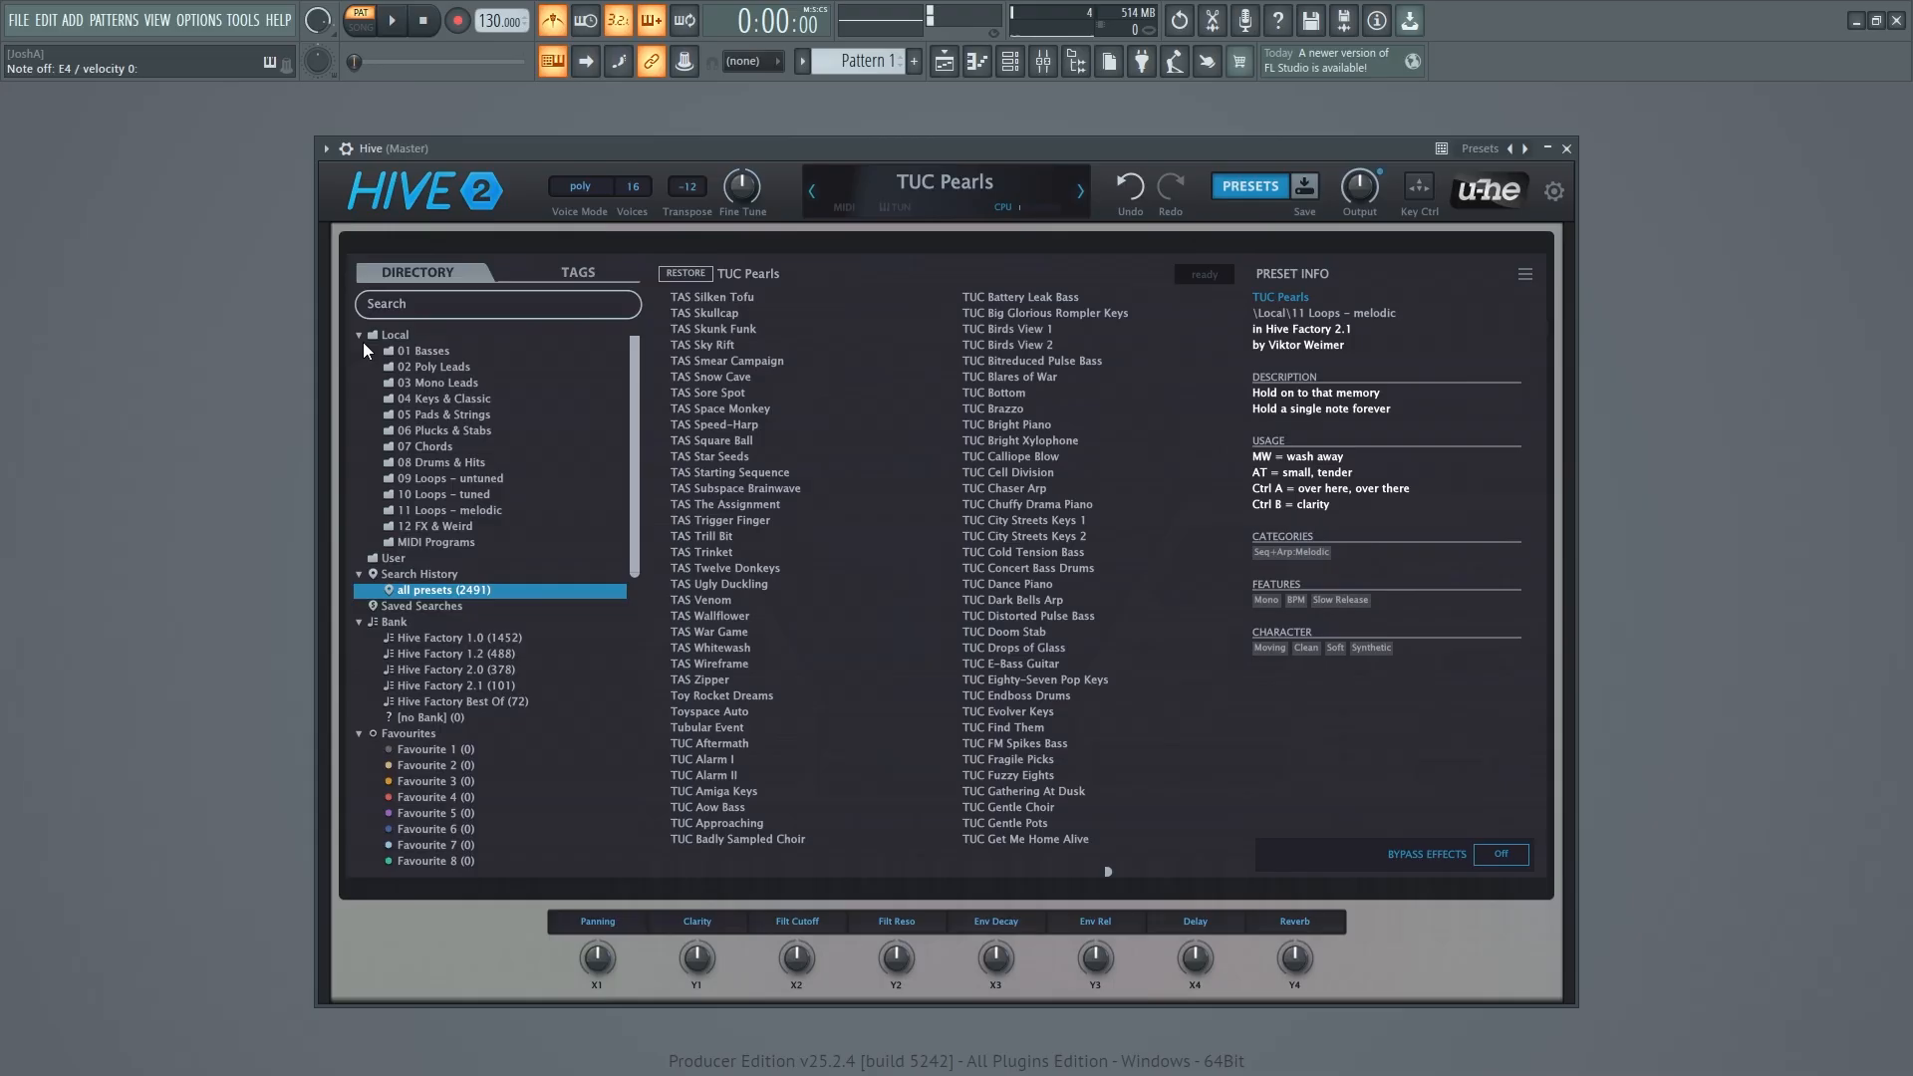
left_click(479, 352)
left_click(994, 474)
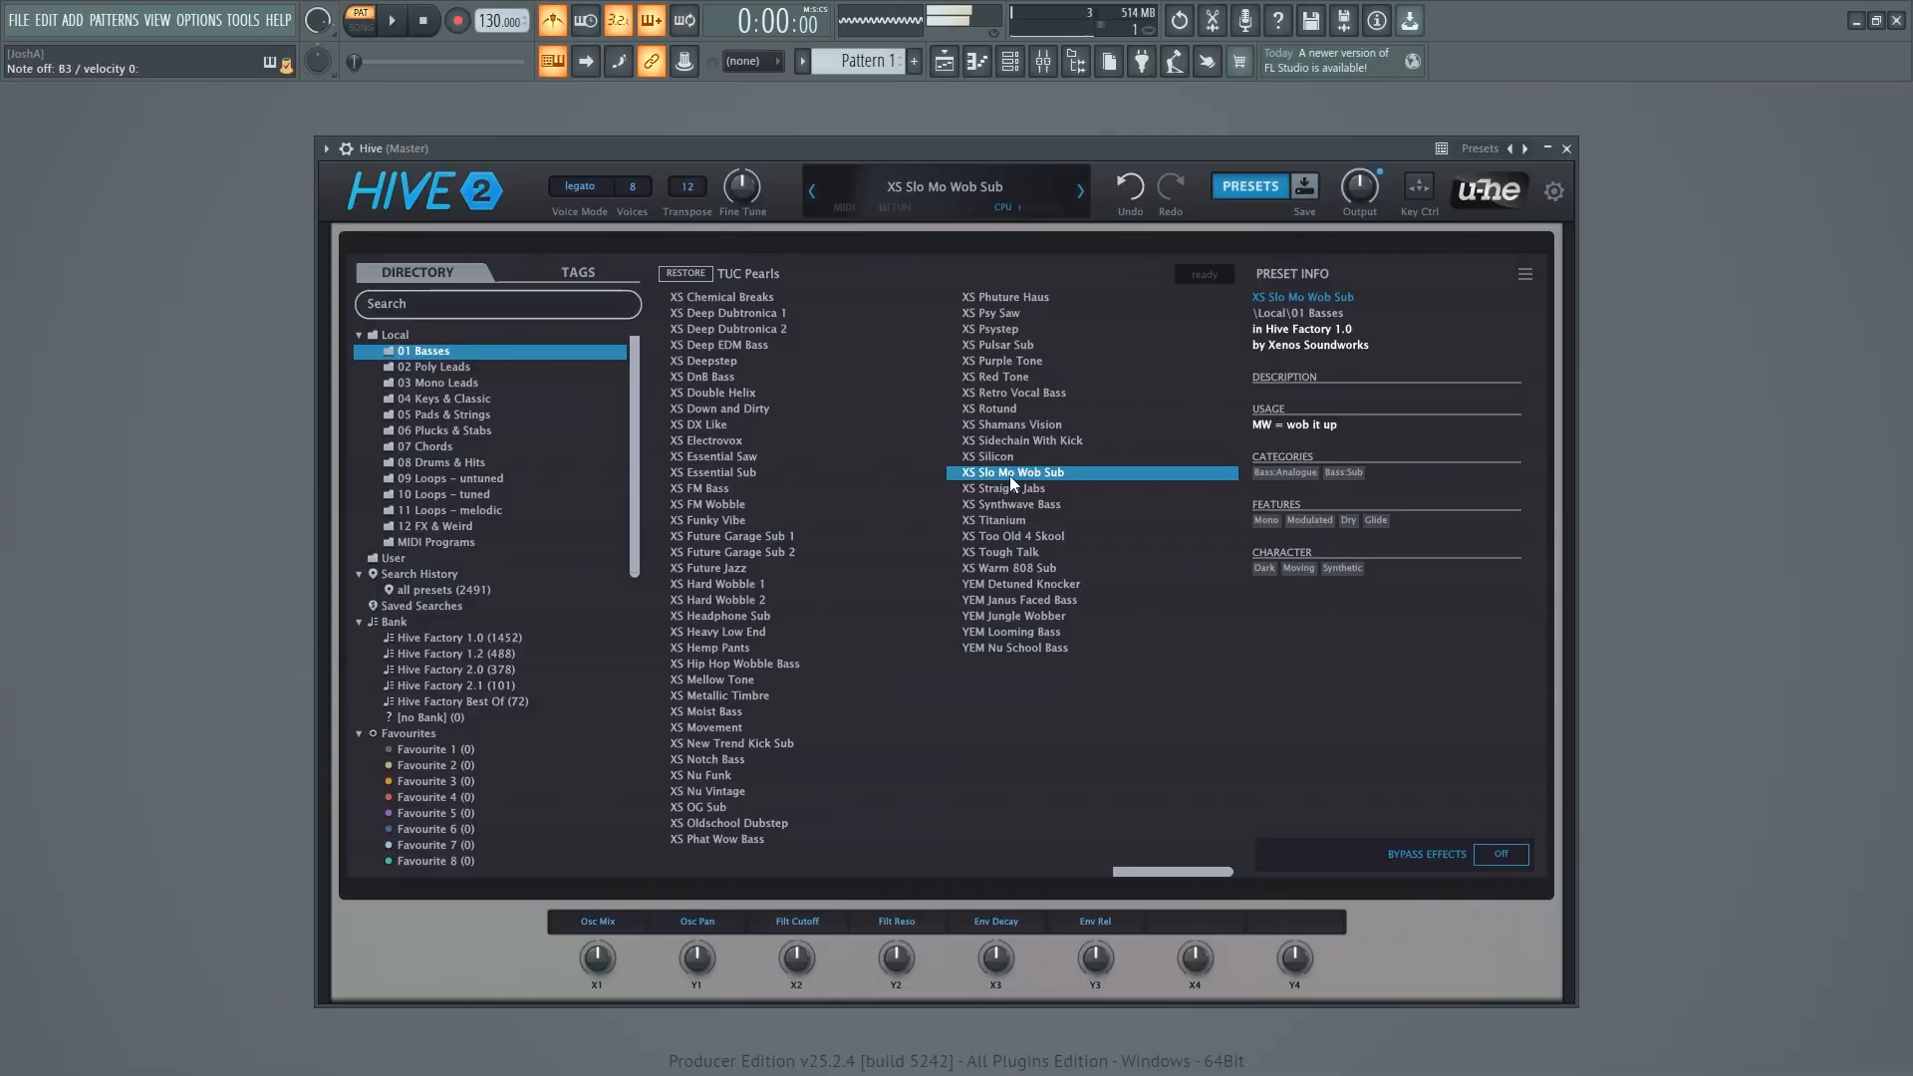
left_click(494, 379)
left_click(597, 365)
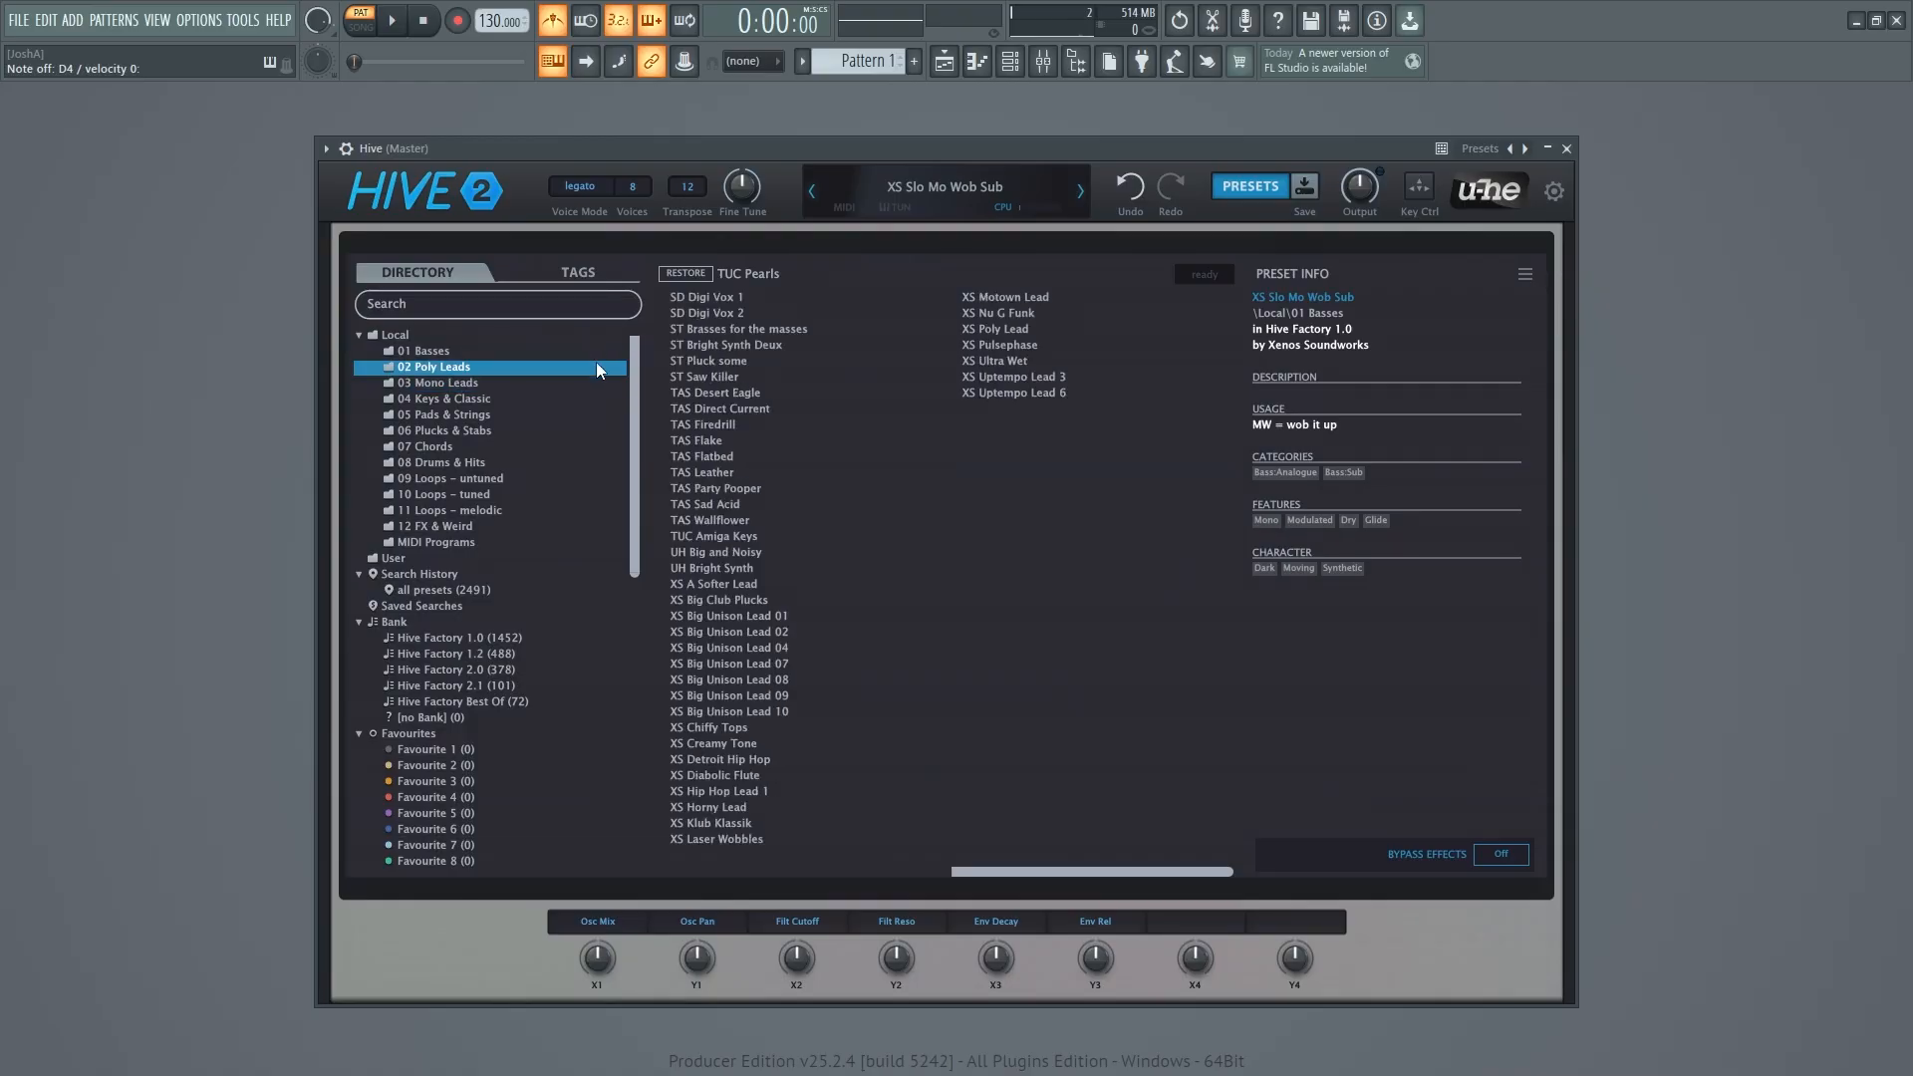
left_click(711, 395)
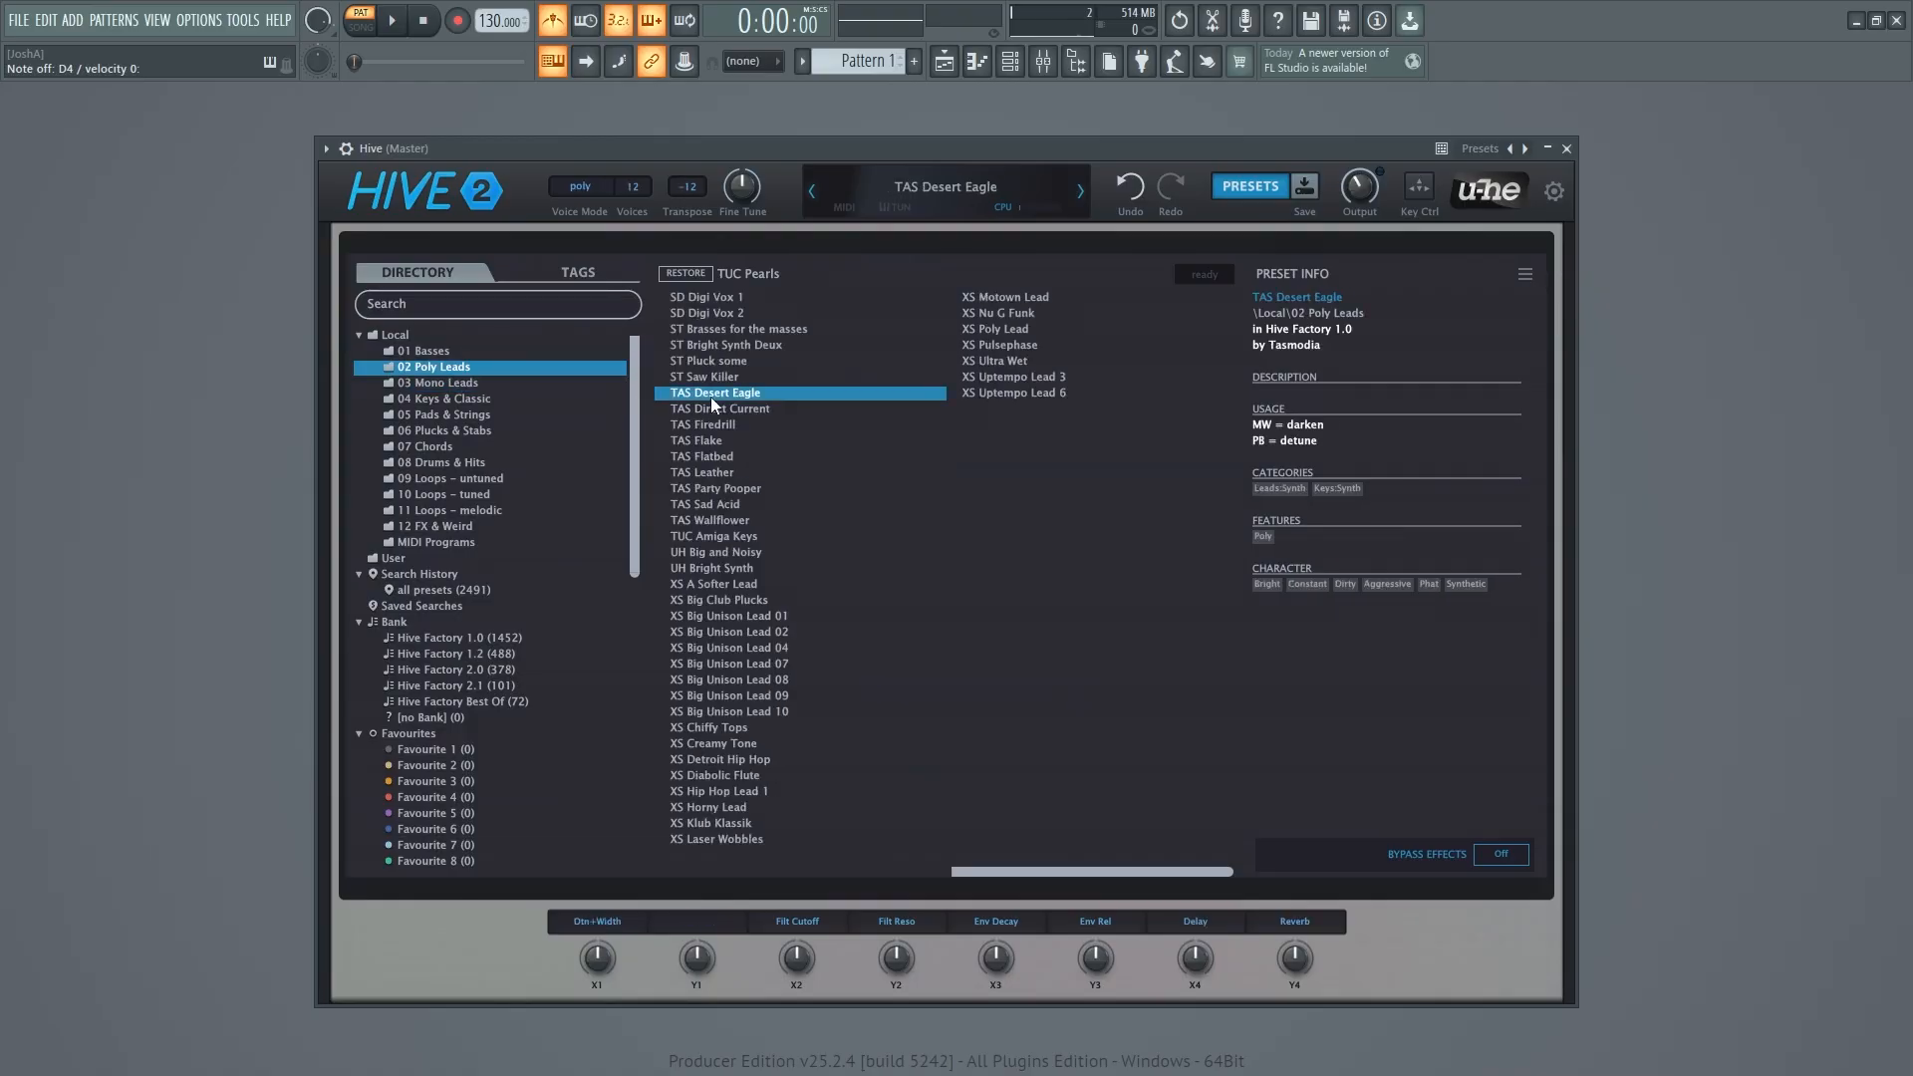
Step: Audition TUC Jumpalarm Lead from 03 Mono Leads and HS Noise Cake from 04 Keys & Classic
left_click(498, 385)
left_click(1037, 573)
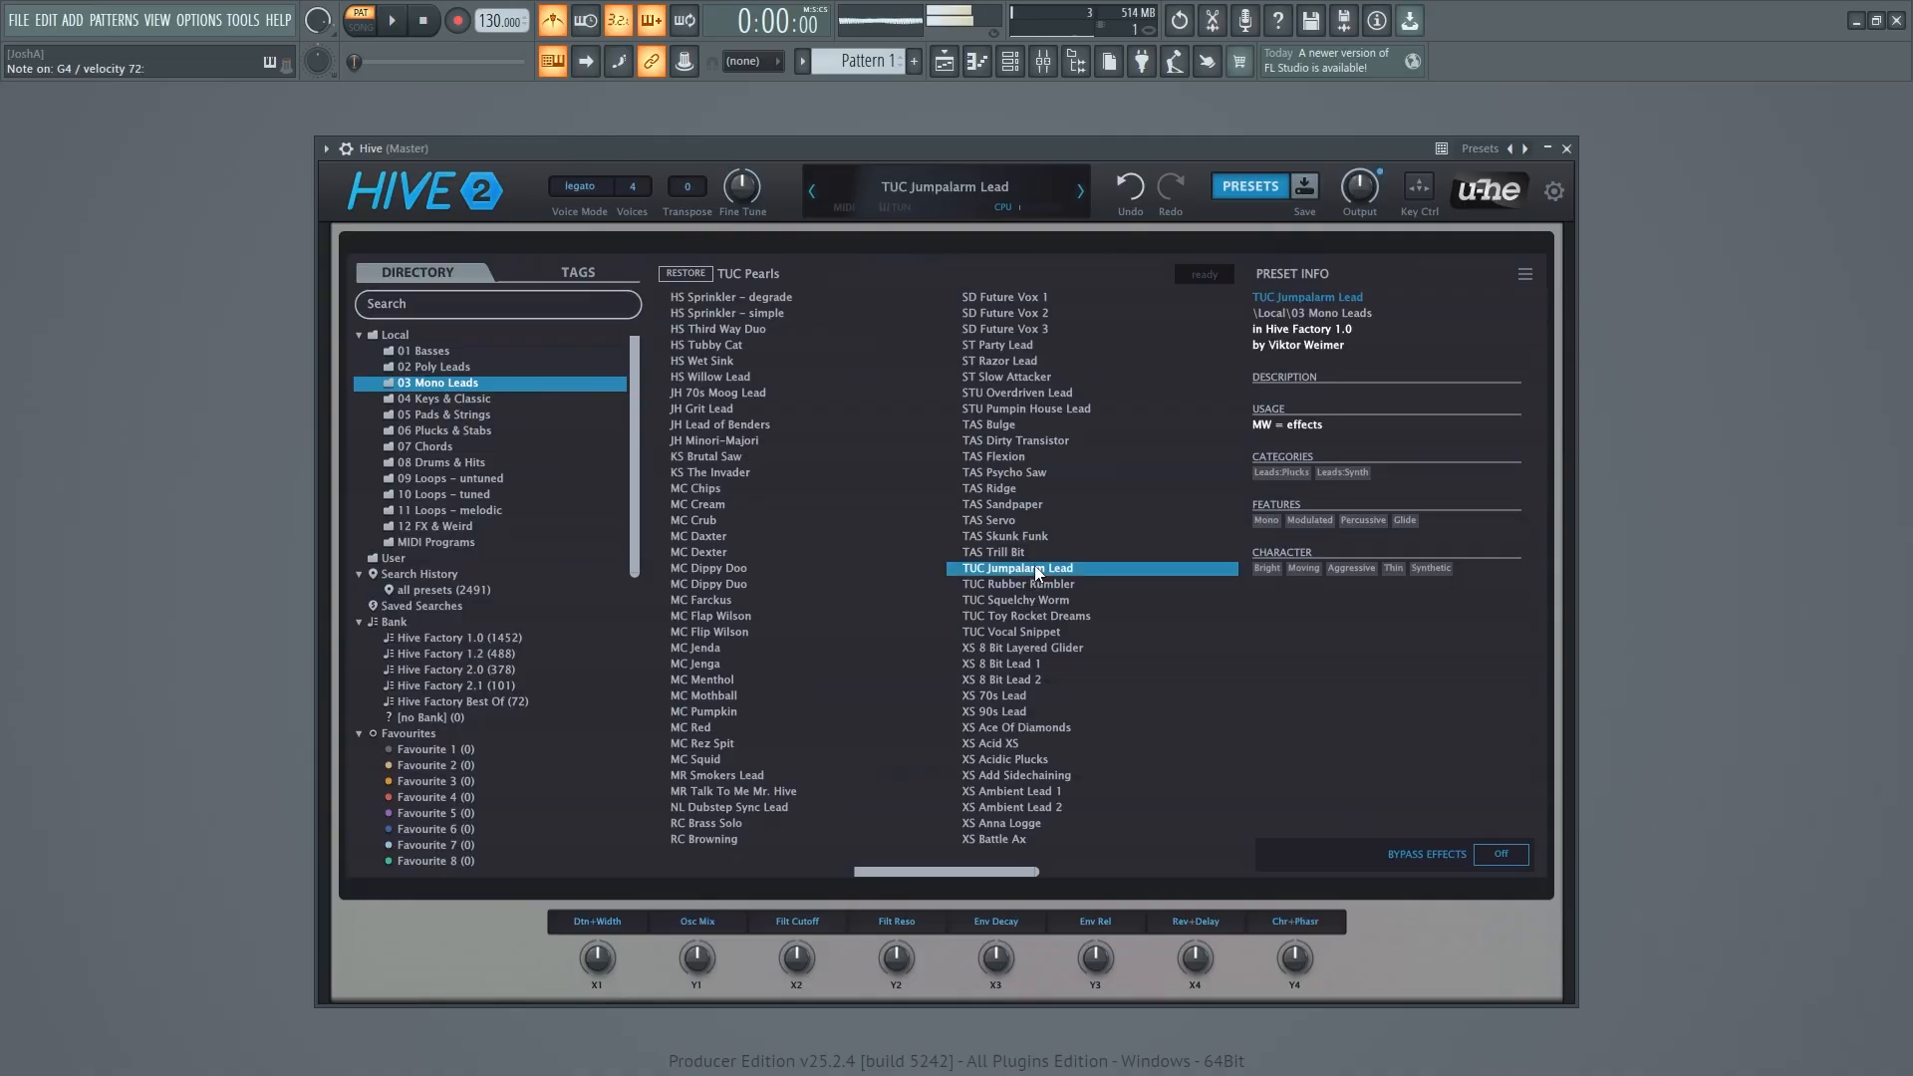
left_click(500, 400)
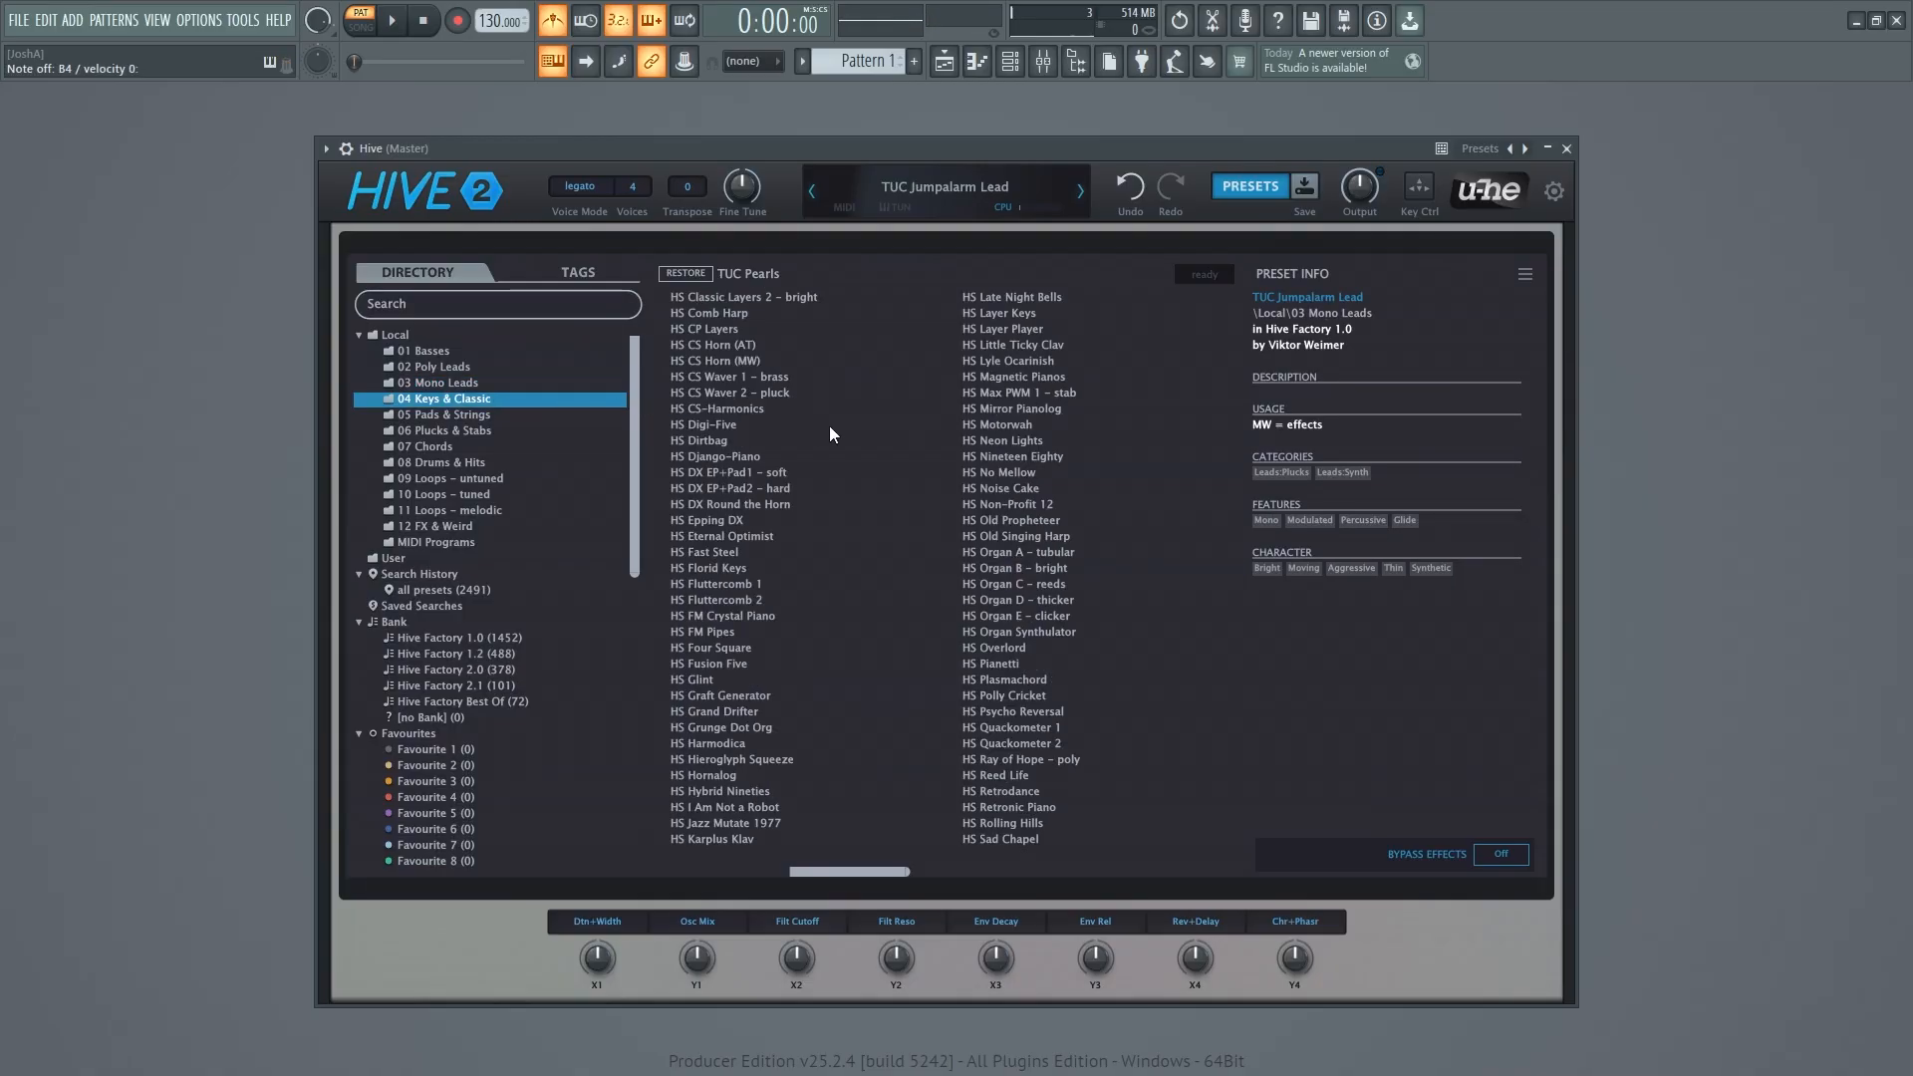
left_click(1039, 489)
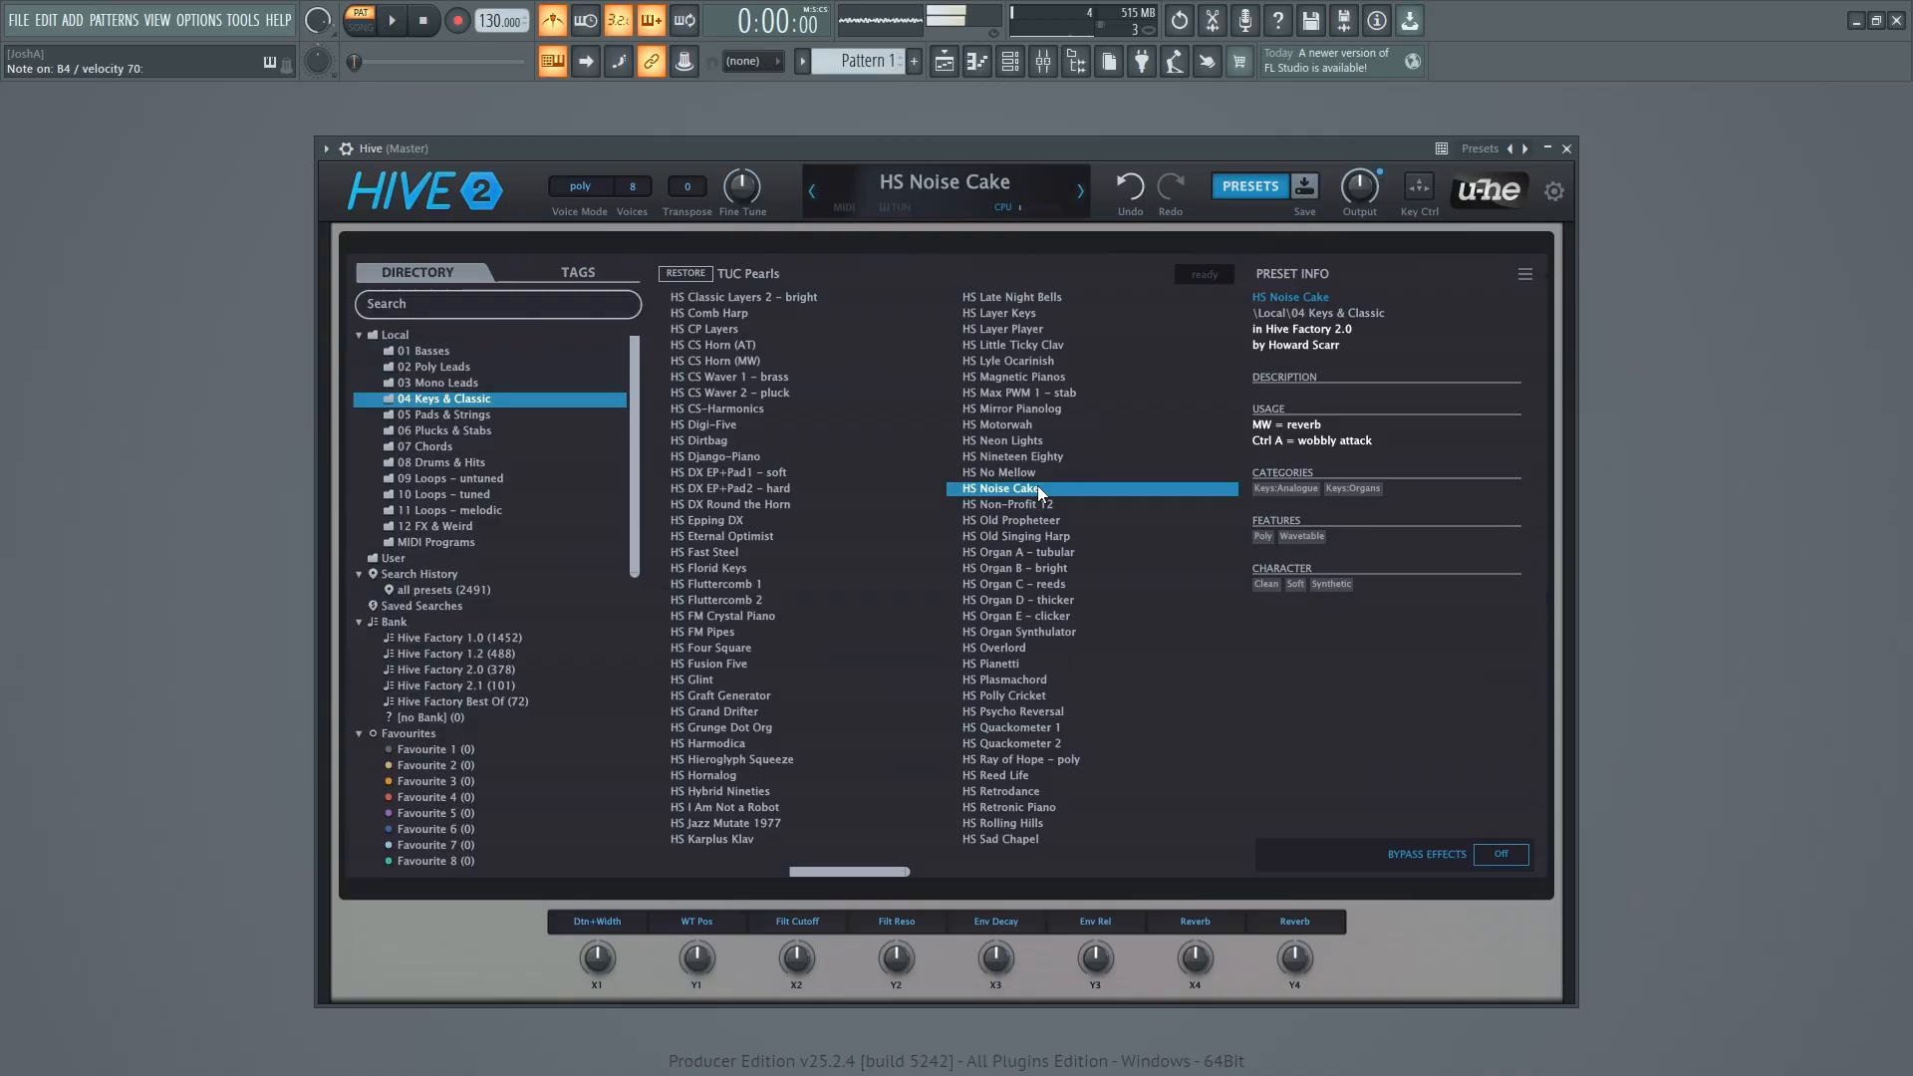
Step: Audition TUC Neuro Nasty Wob, TUC Chuffy Drama Piano and HS Retronic Piano from the Hive Factory 2.1 bank
left_click(462, 414)
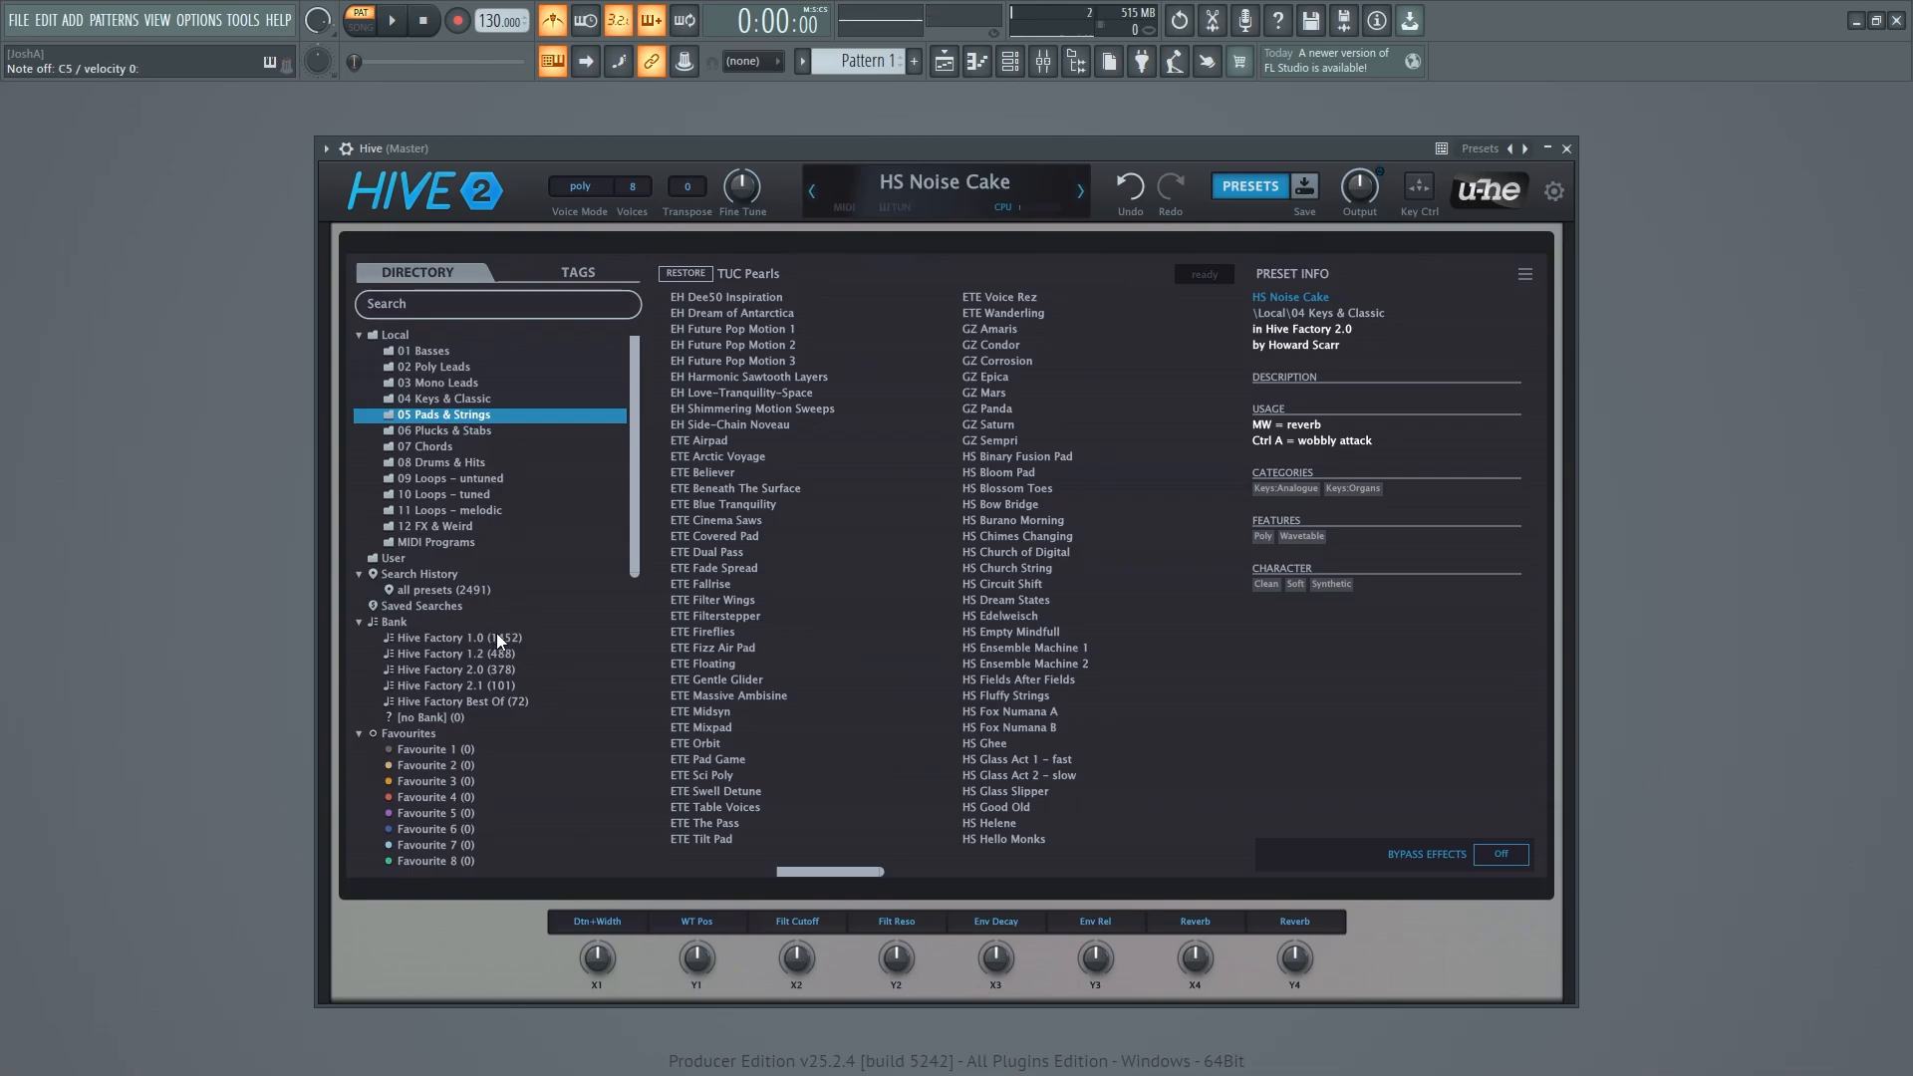
left_click(508, 683)
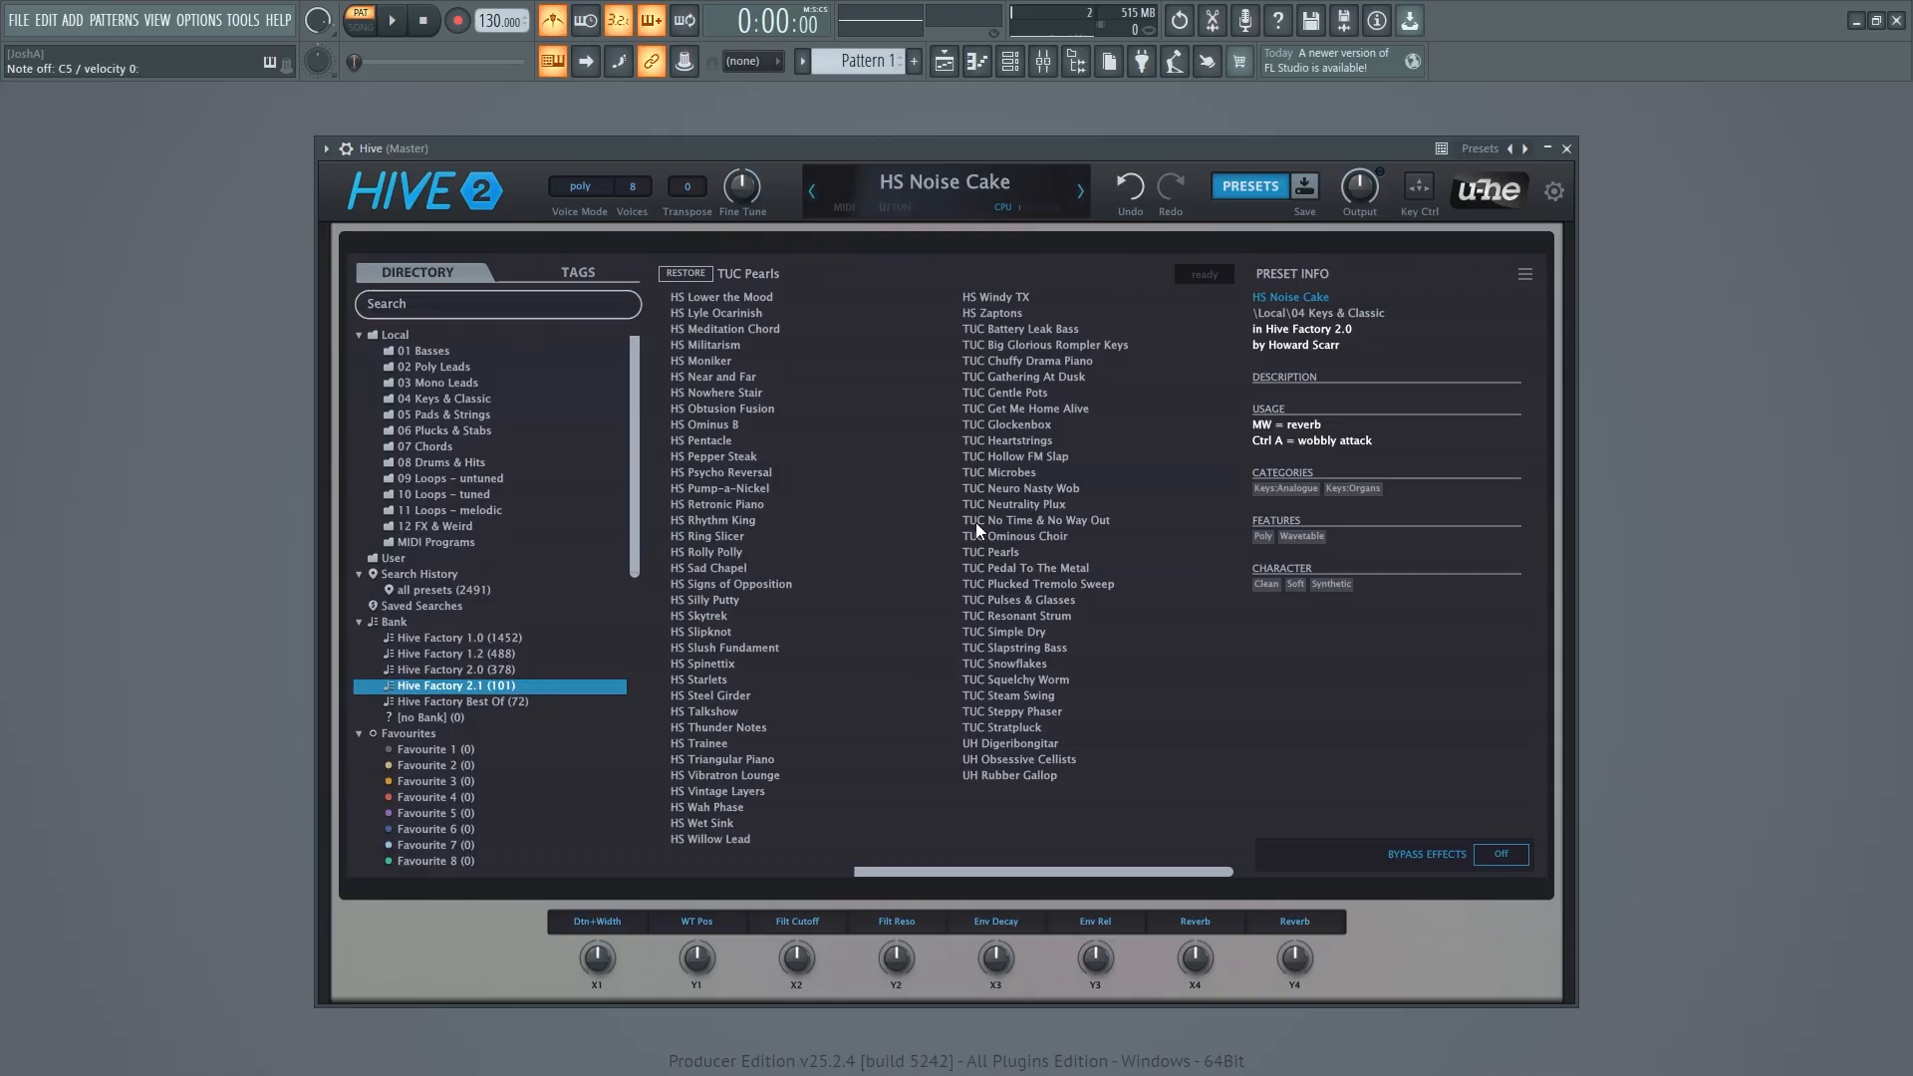
left_click(1063, 491)
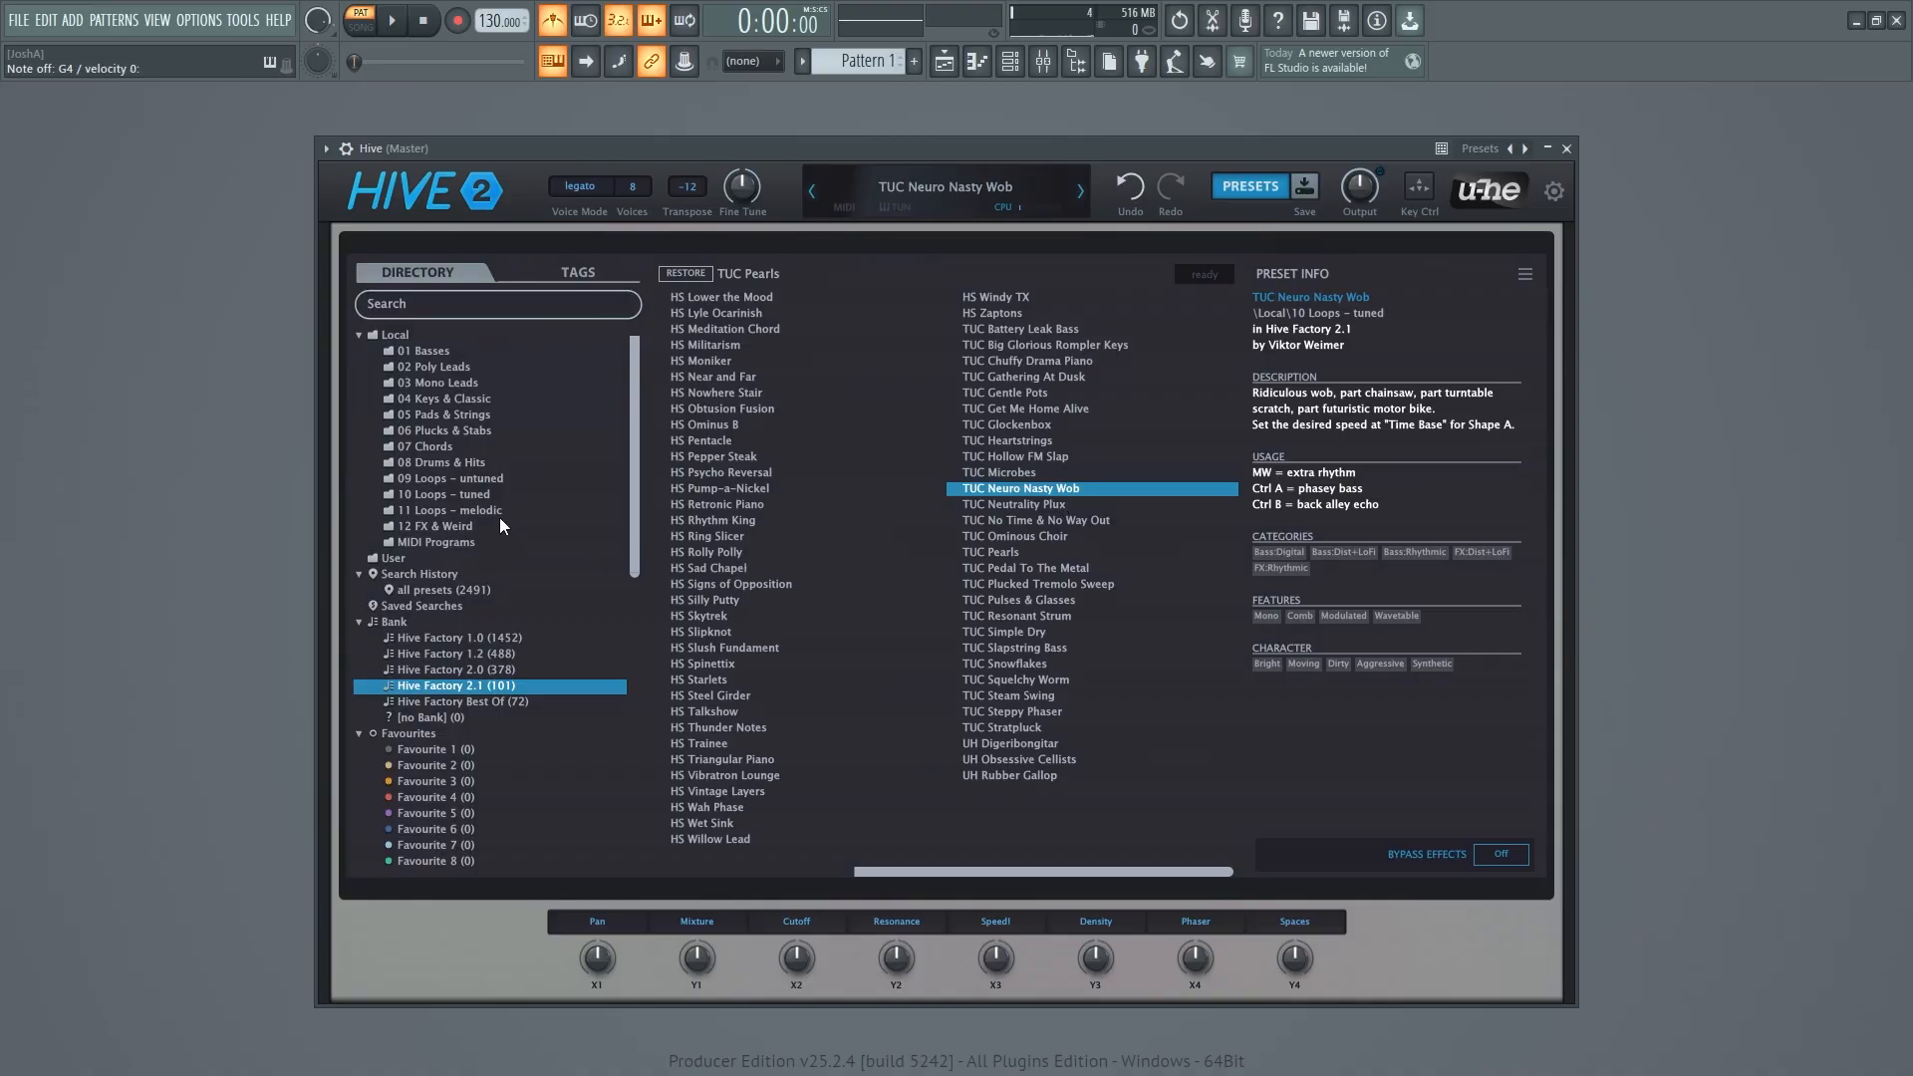
left_click(1047, 364)
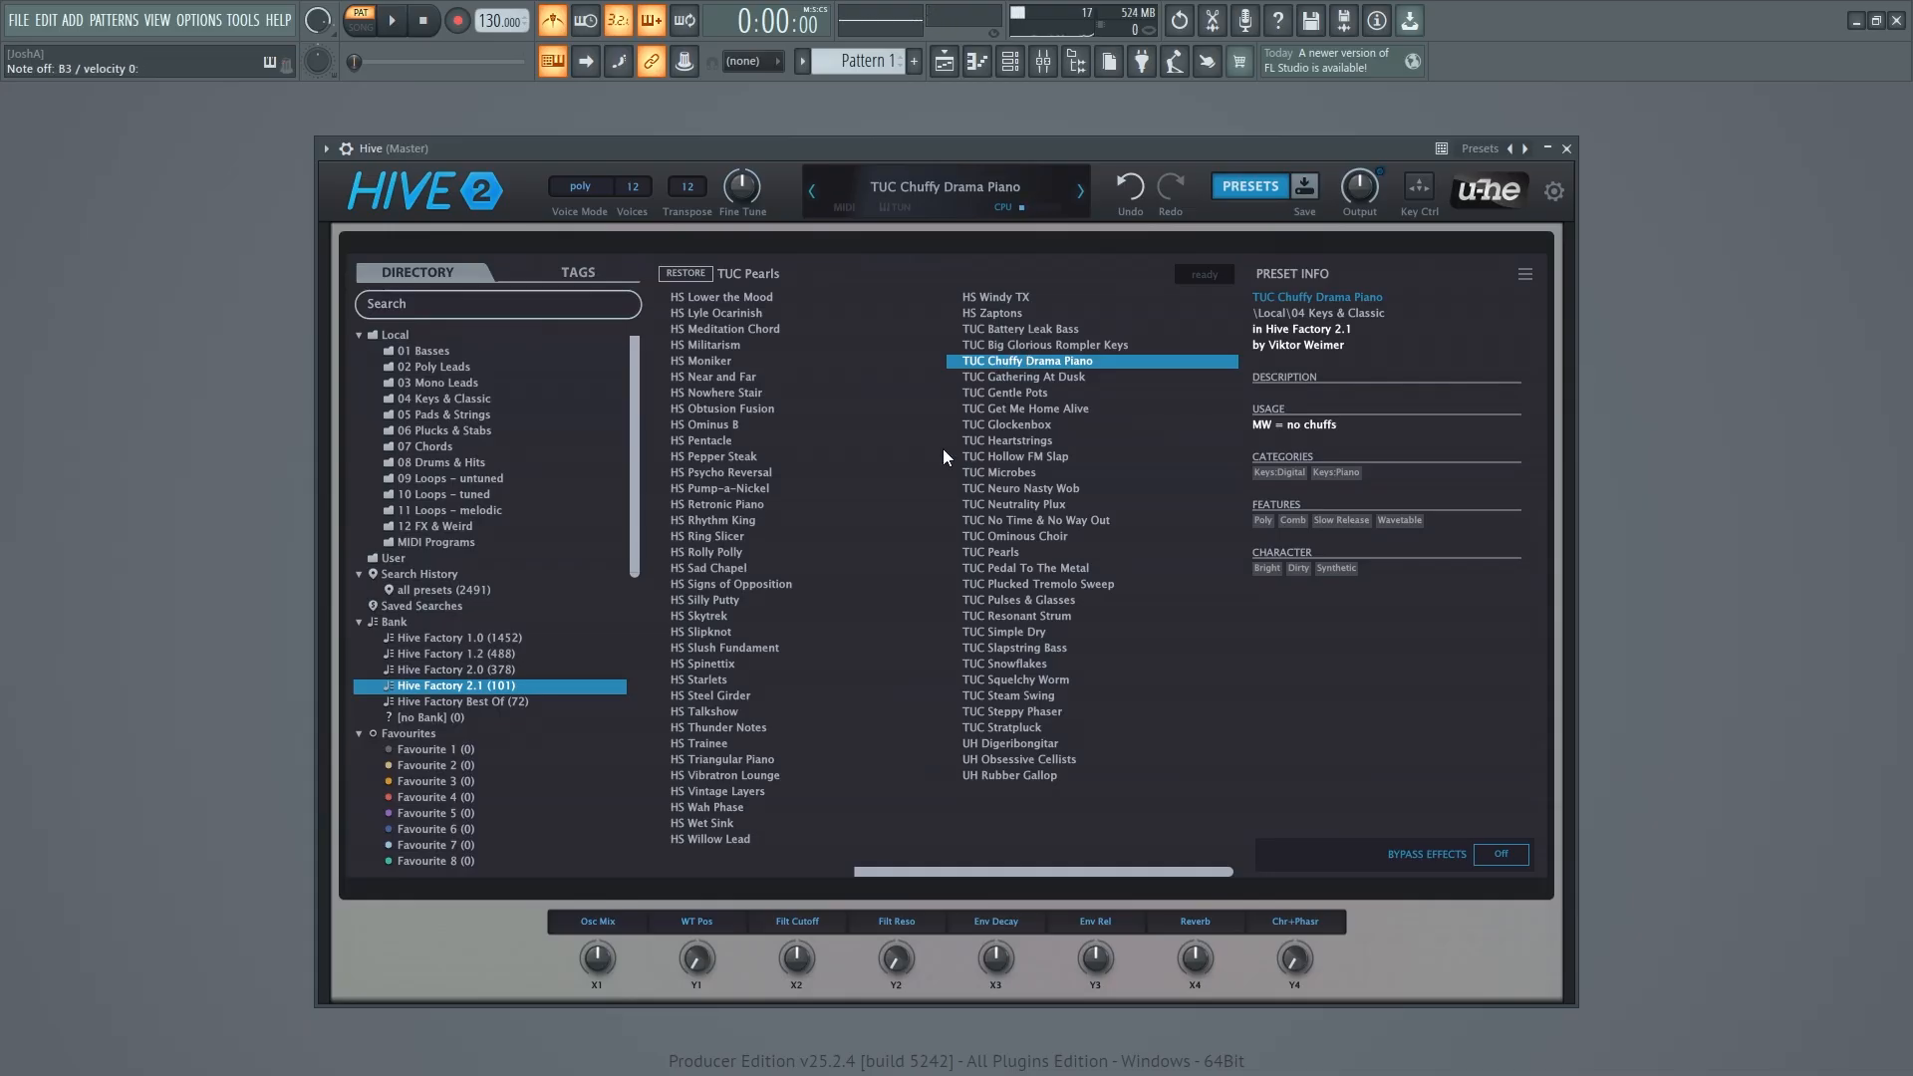
left_click(765, 504)
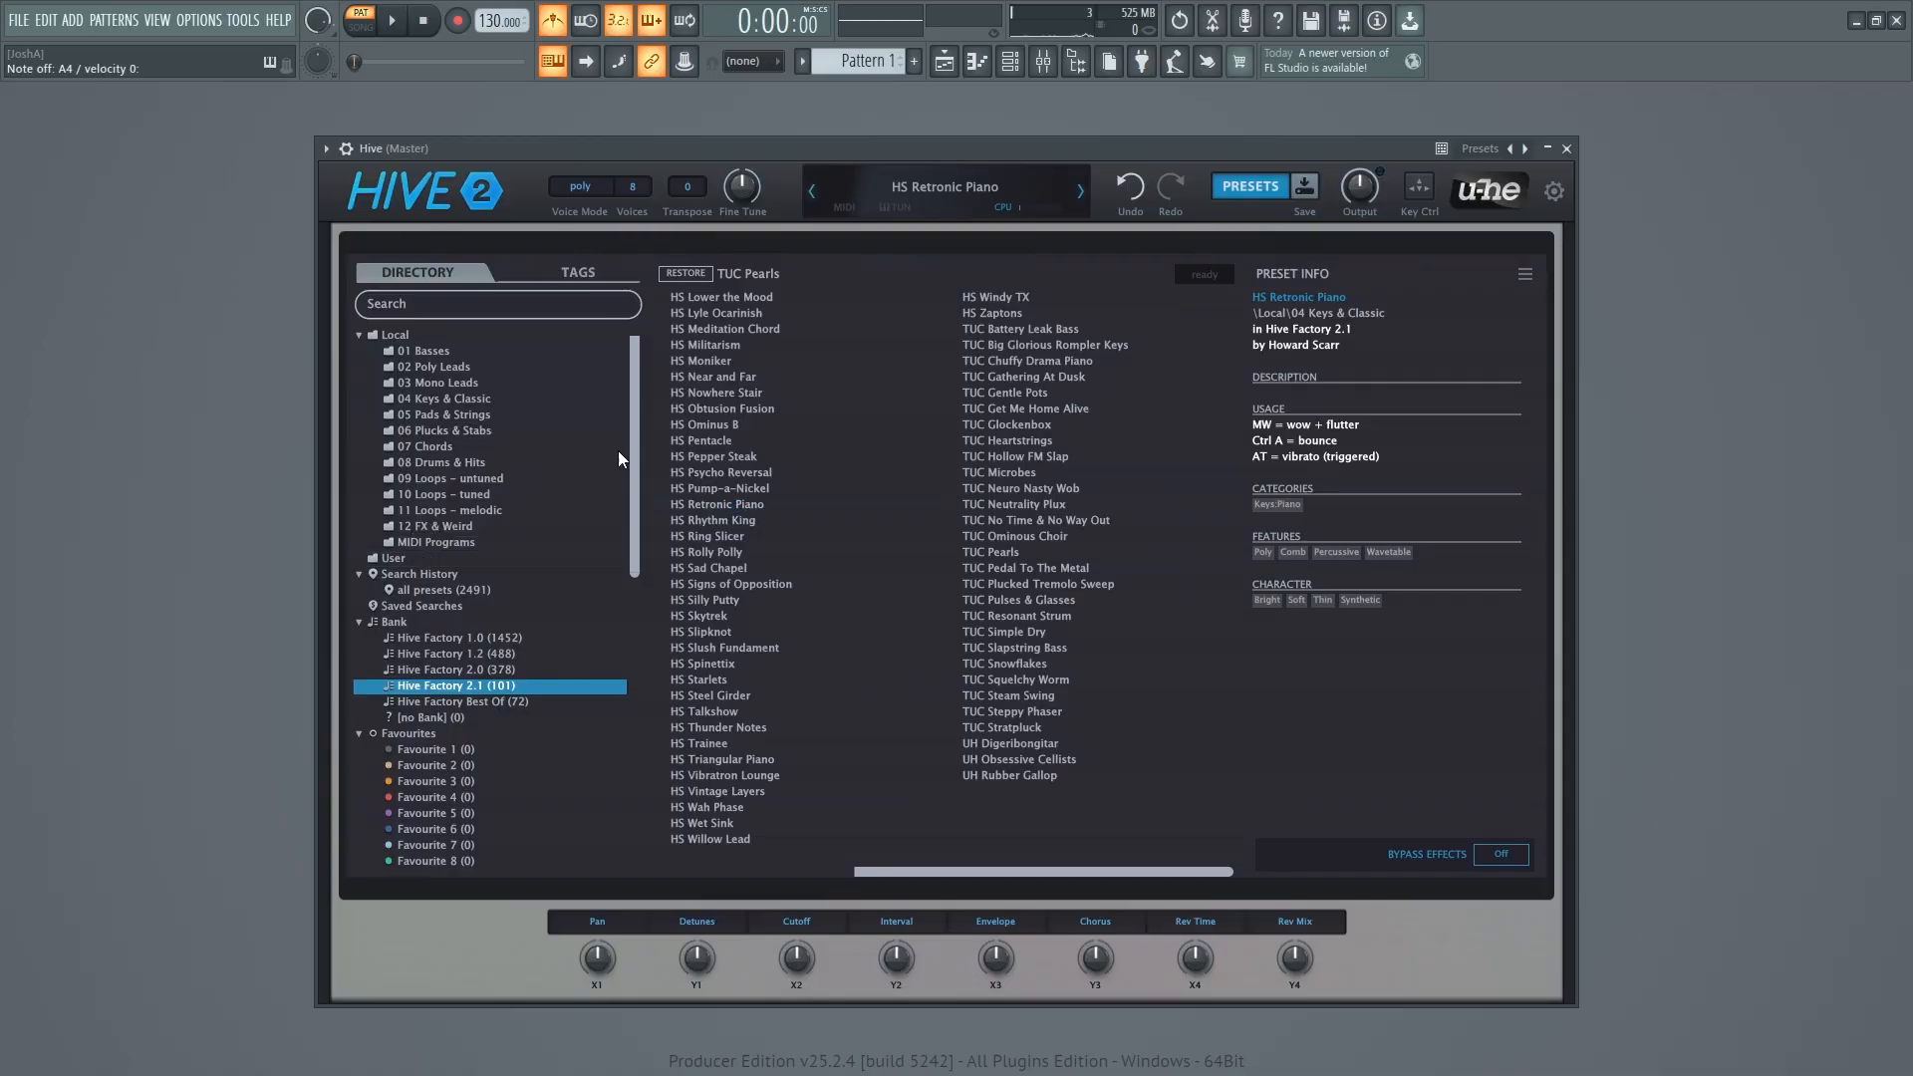
Step: Look into the User folder and audition HS Rolly Polly from the Hive Factory 2.1 bank
left_click(399, 558)
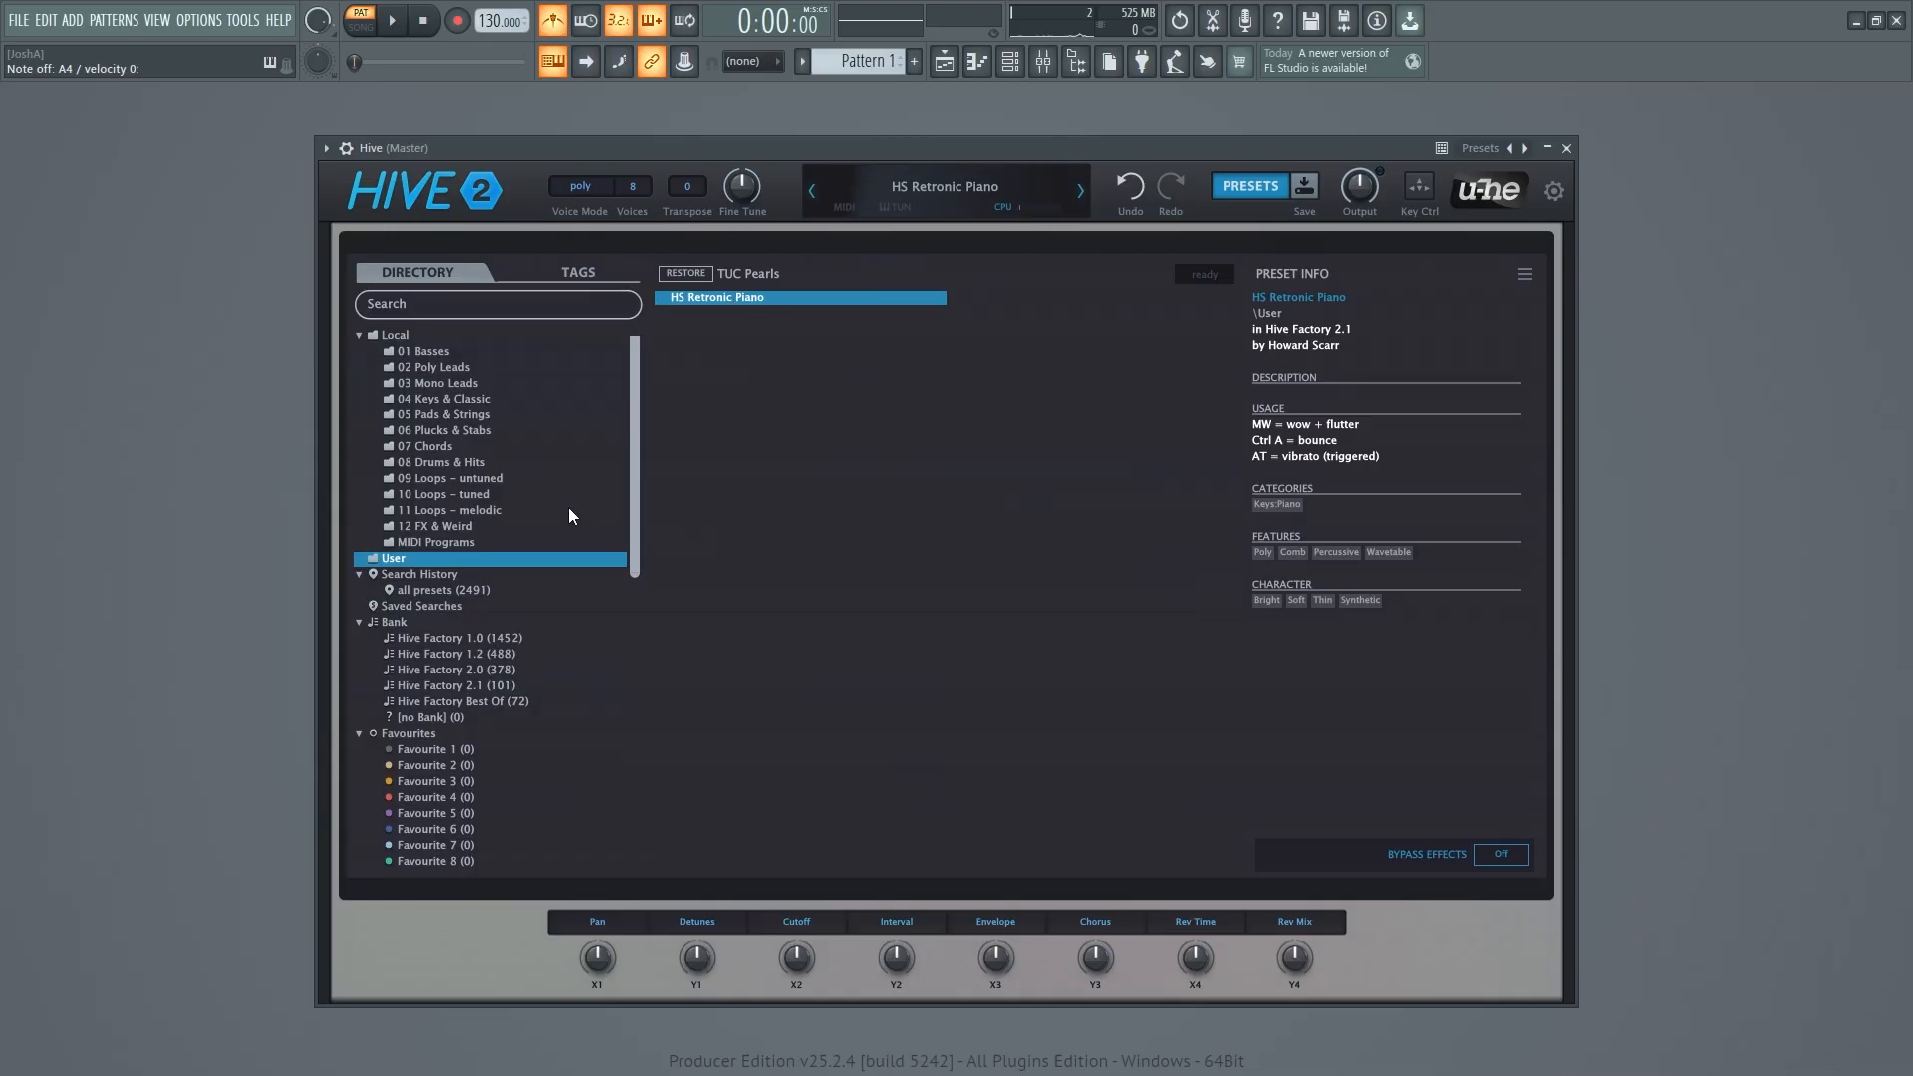
left_click(508, 687)
left_click(1008, 552)
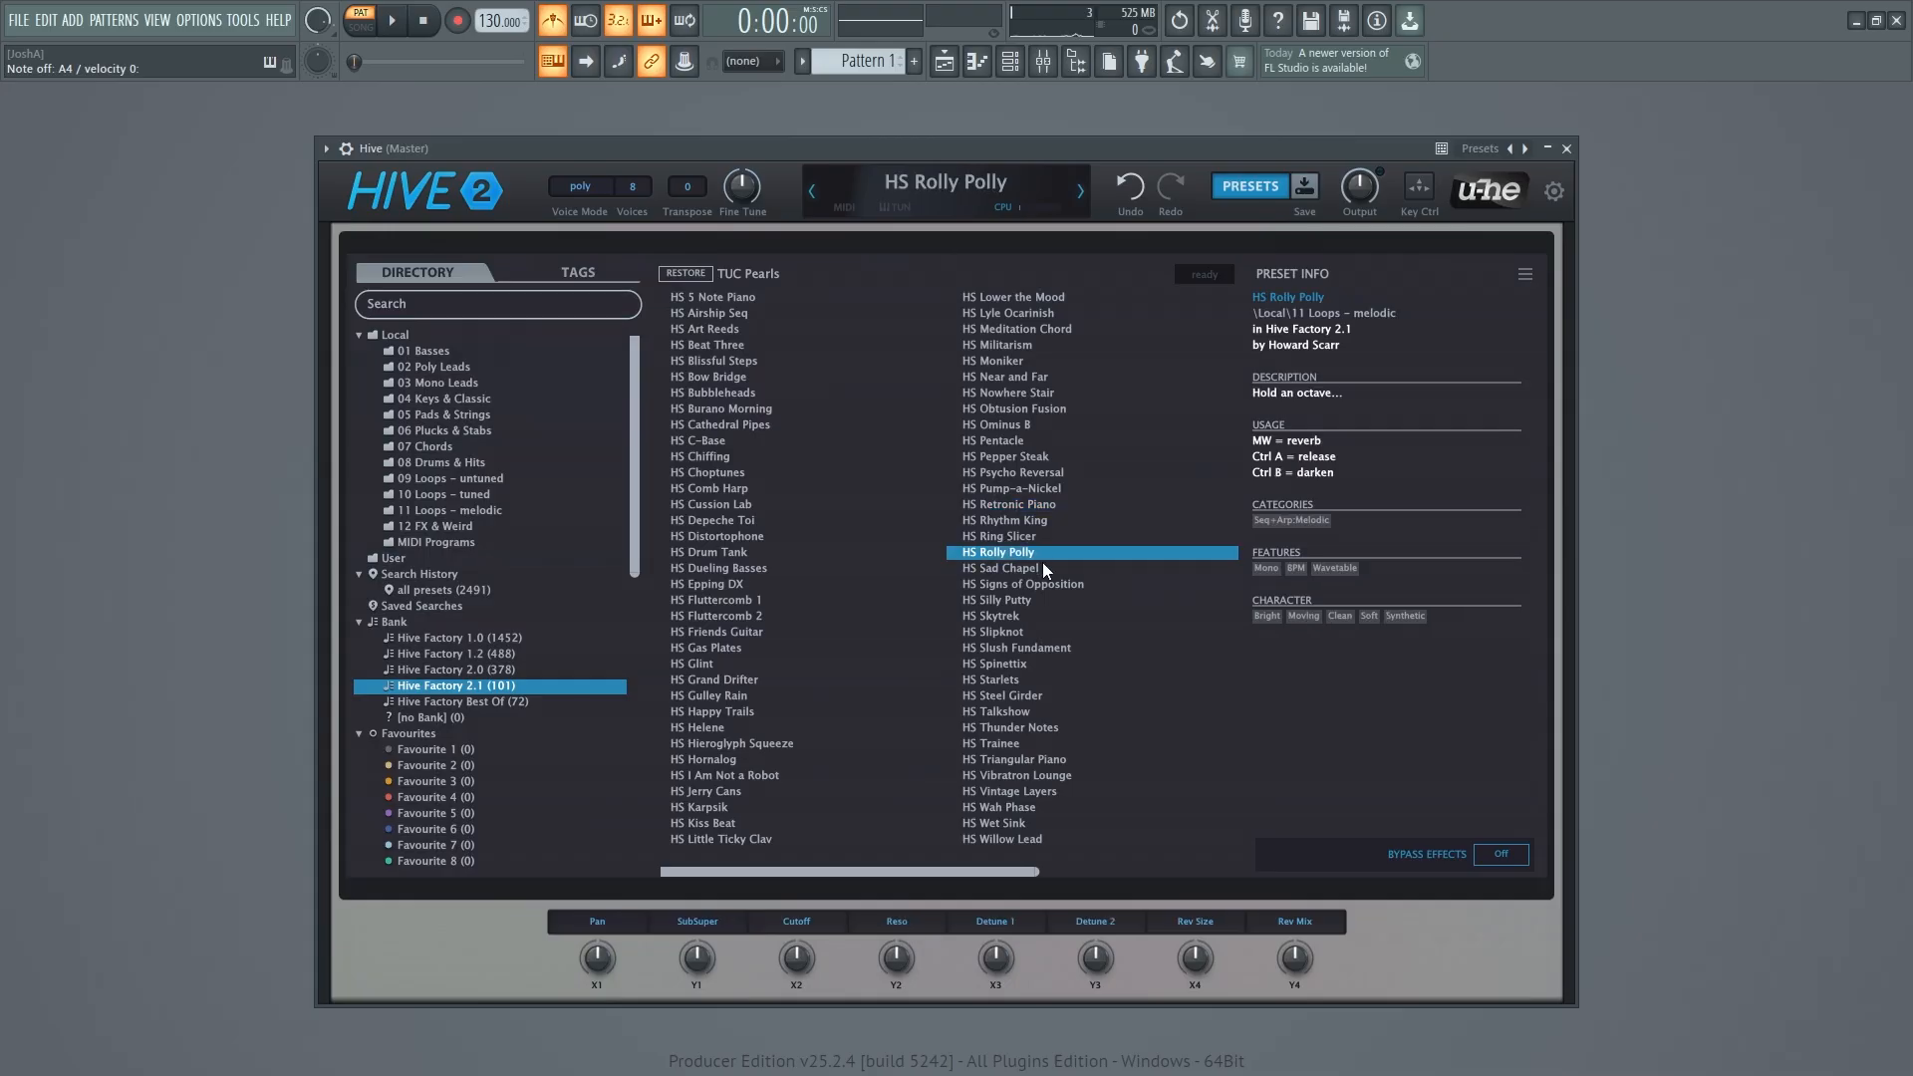
Step: Load the GZ Mashina preset from 03 Mono Leads and set its voice mode to poly
left_click(466, 387)
left_click(1054, 540)
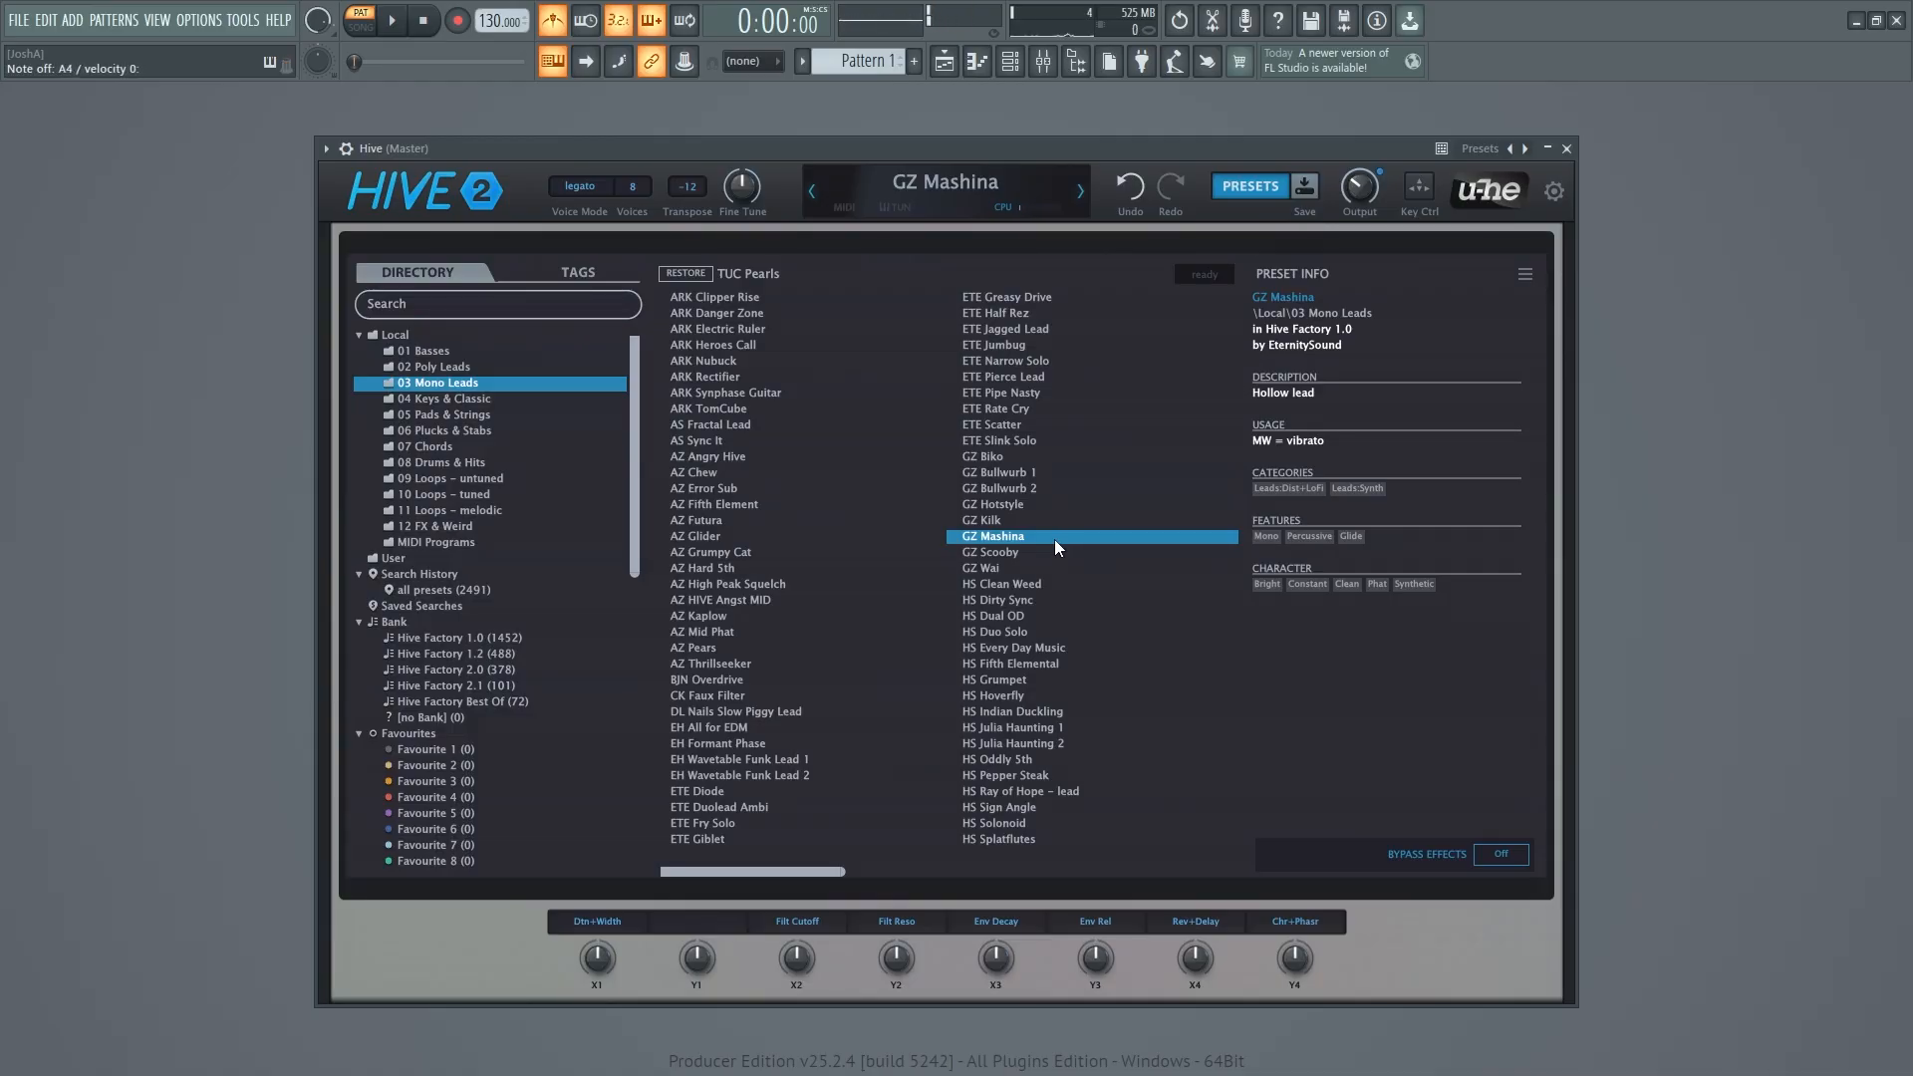
left_click(584, 190)
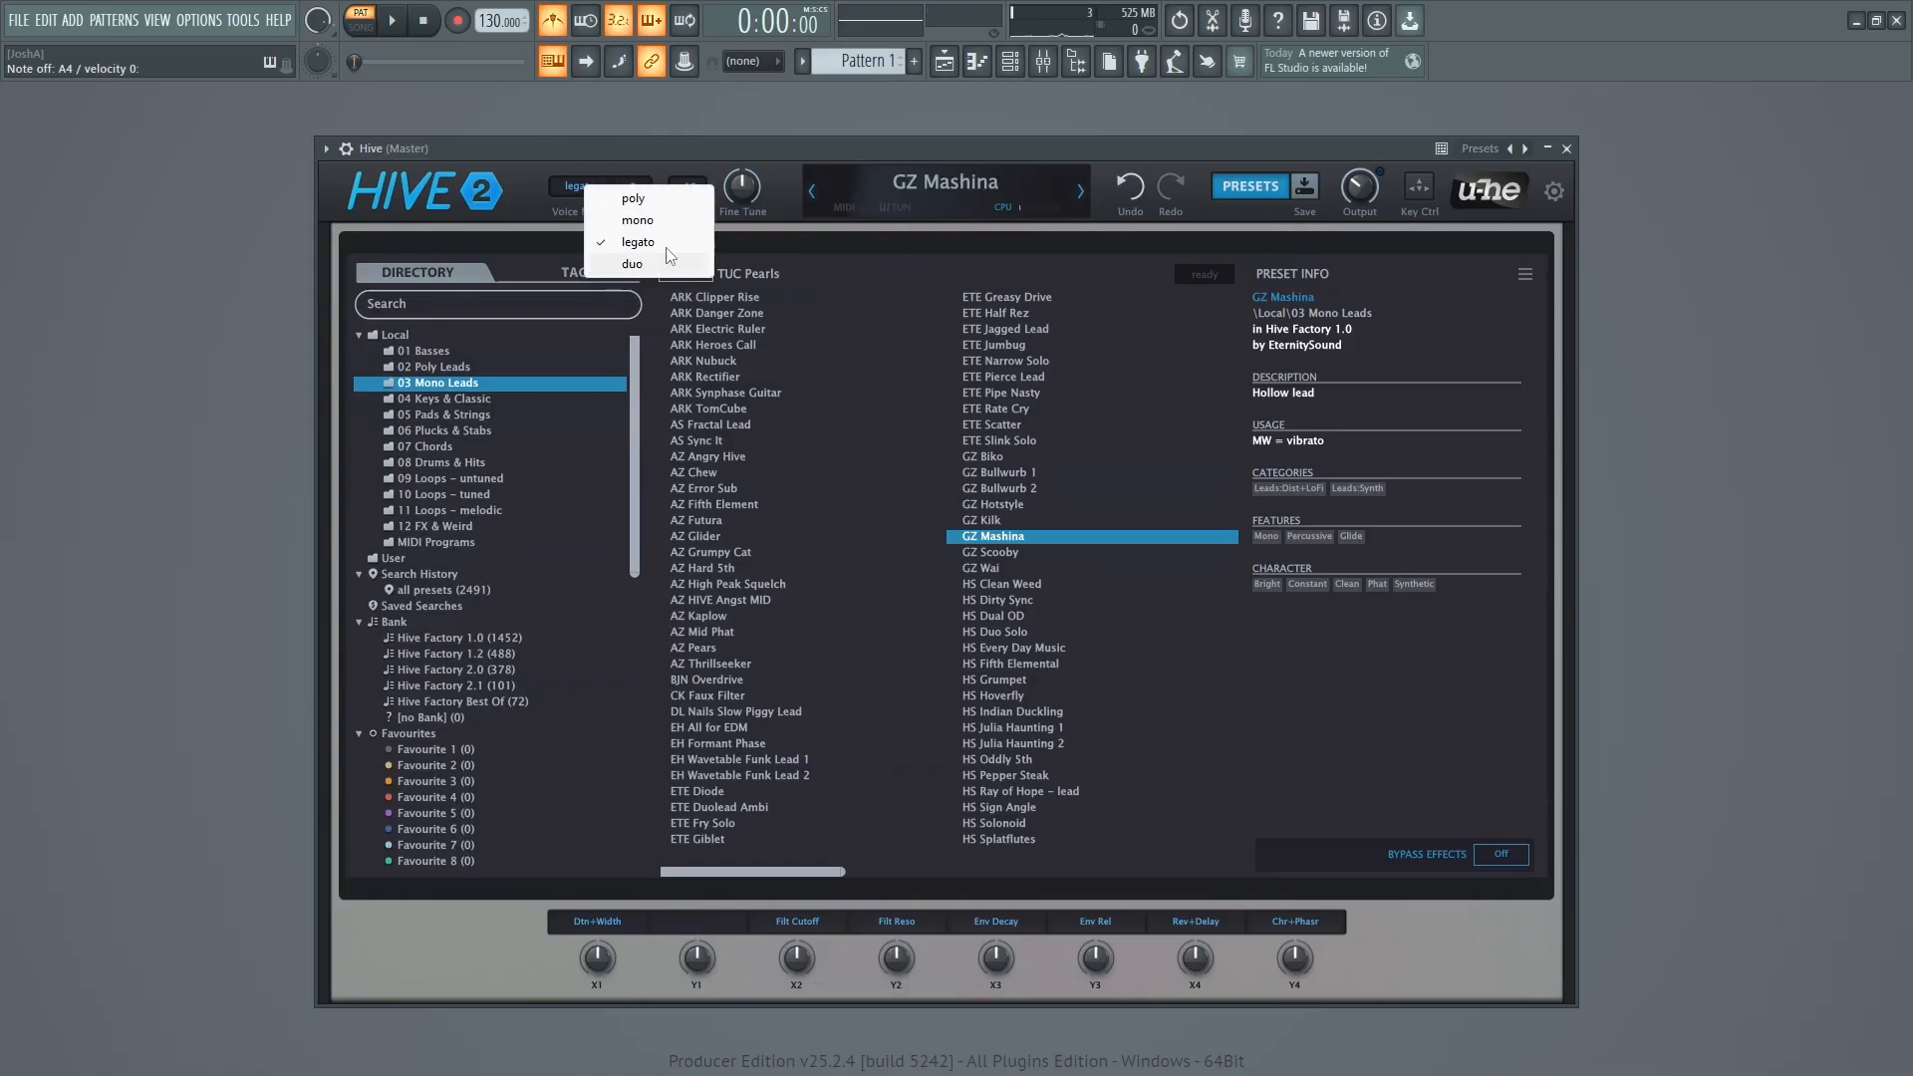
left_click(668, 197)
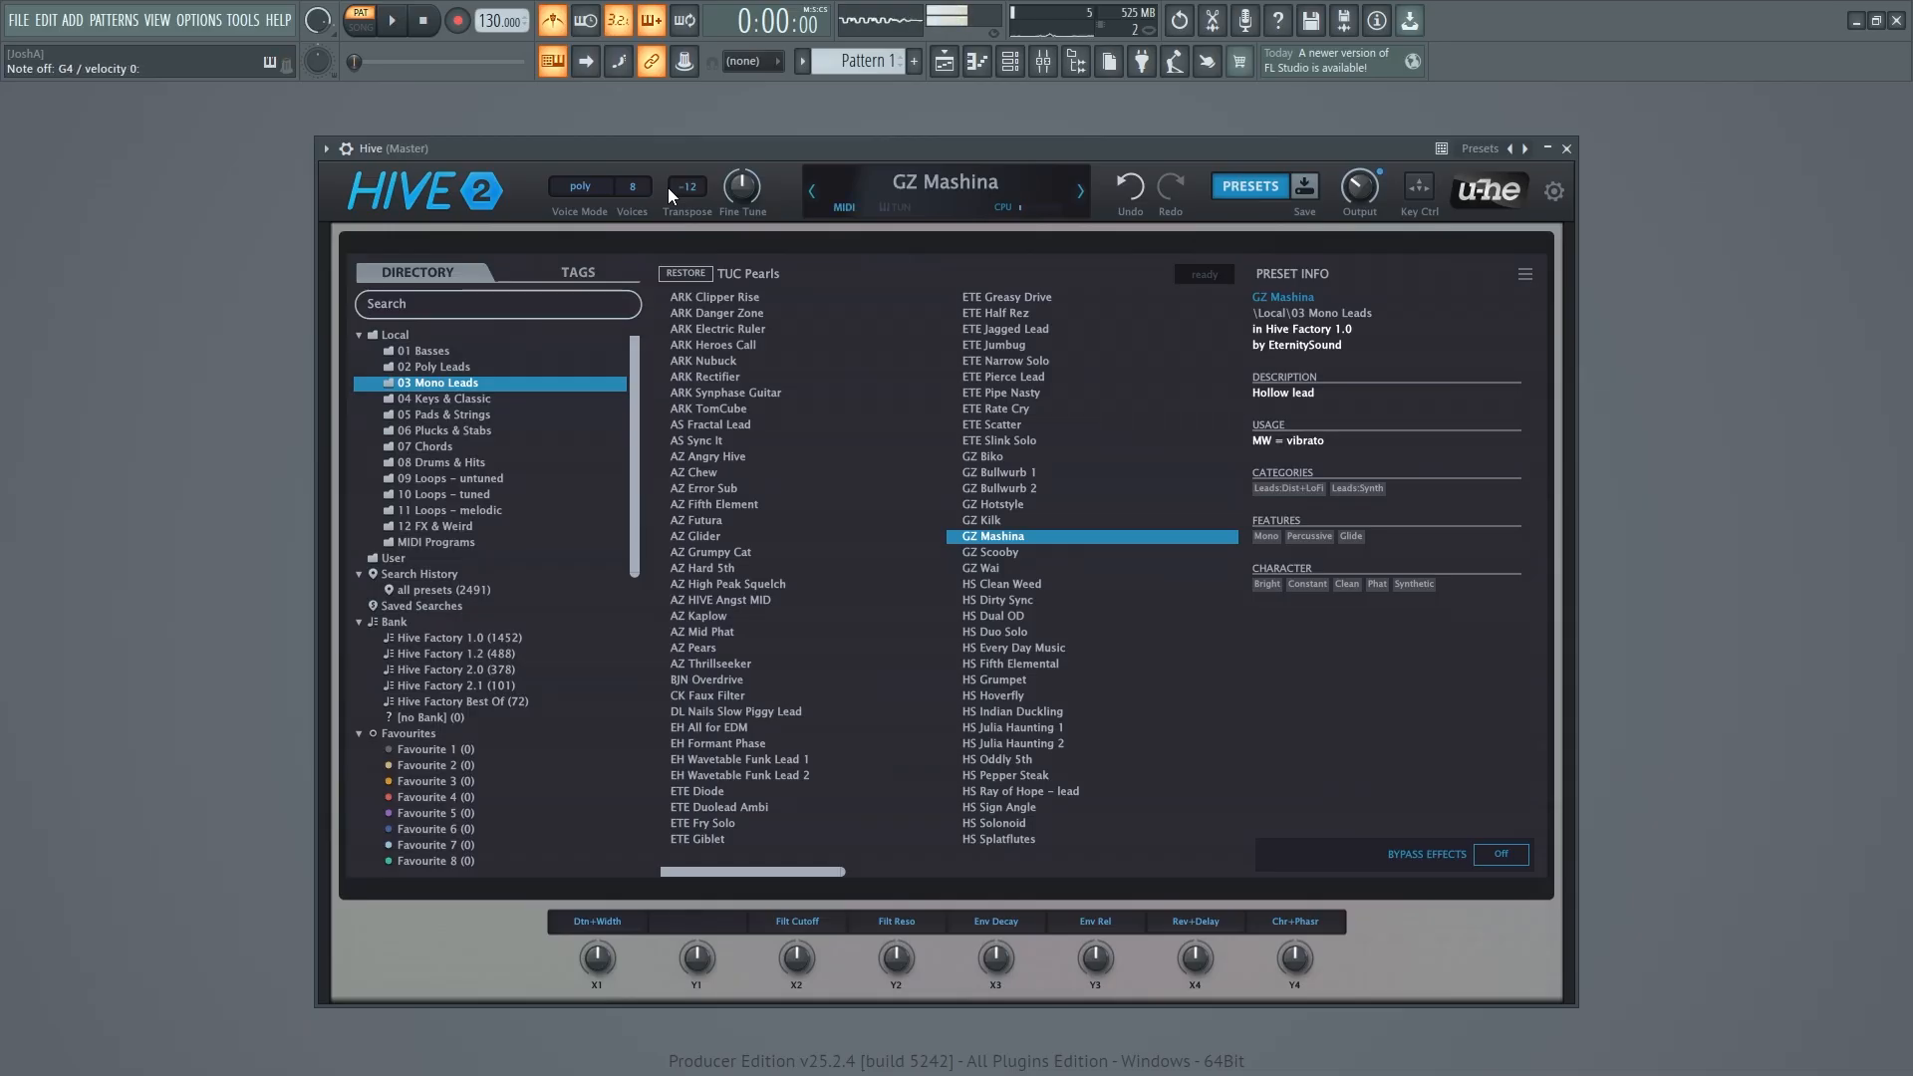
Step: Examine the available voice modes for GZ Mashina, both in the preset browser and in the synth view
left_click(585, 189)
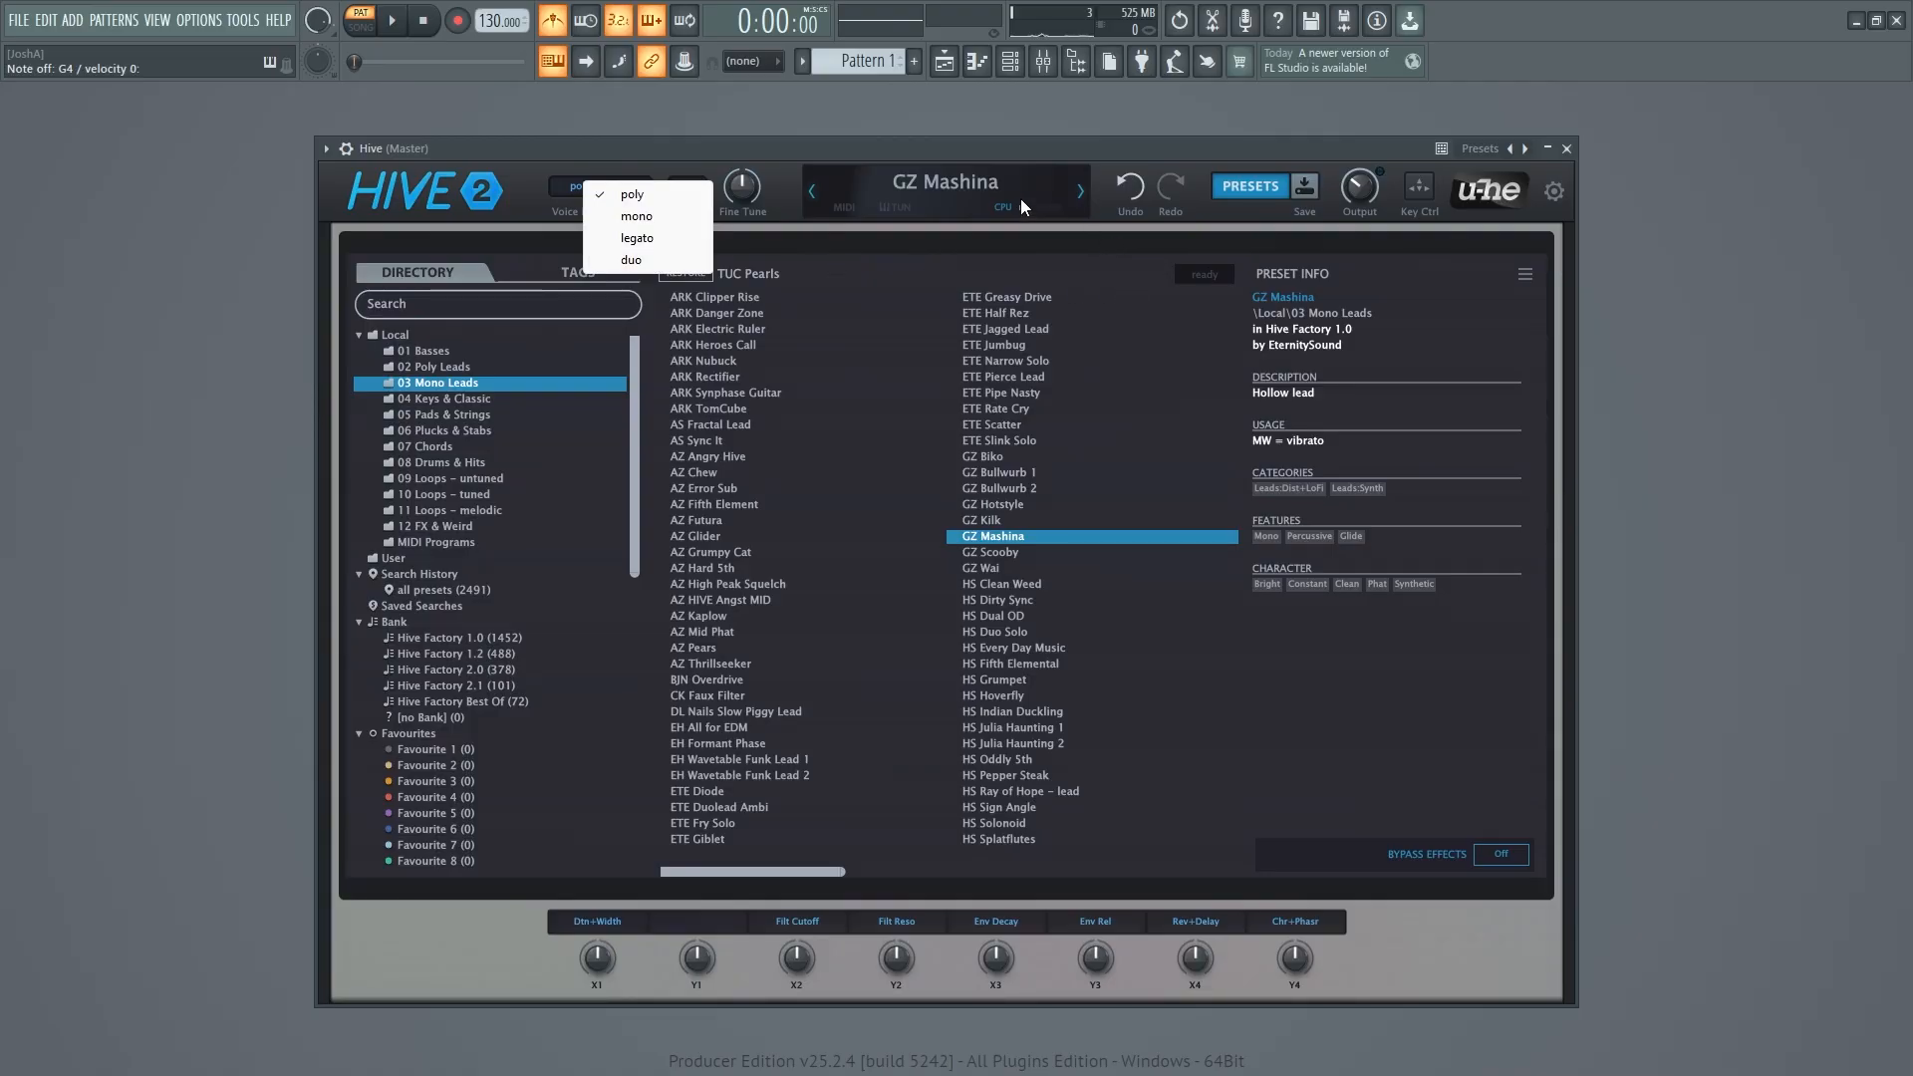
left_click(954, 149)
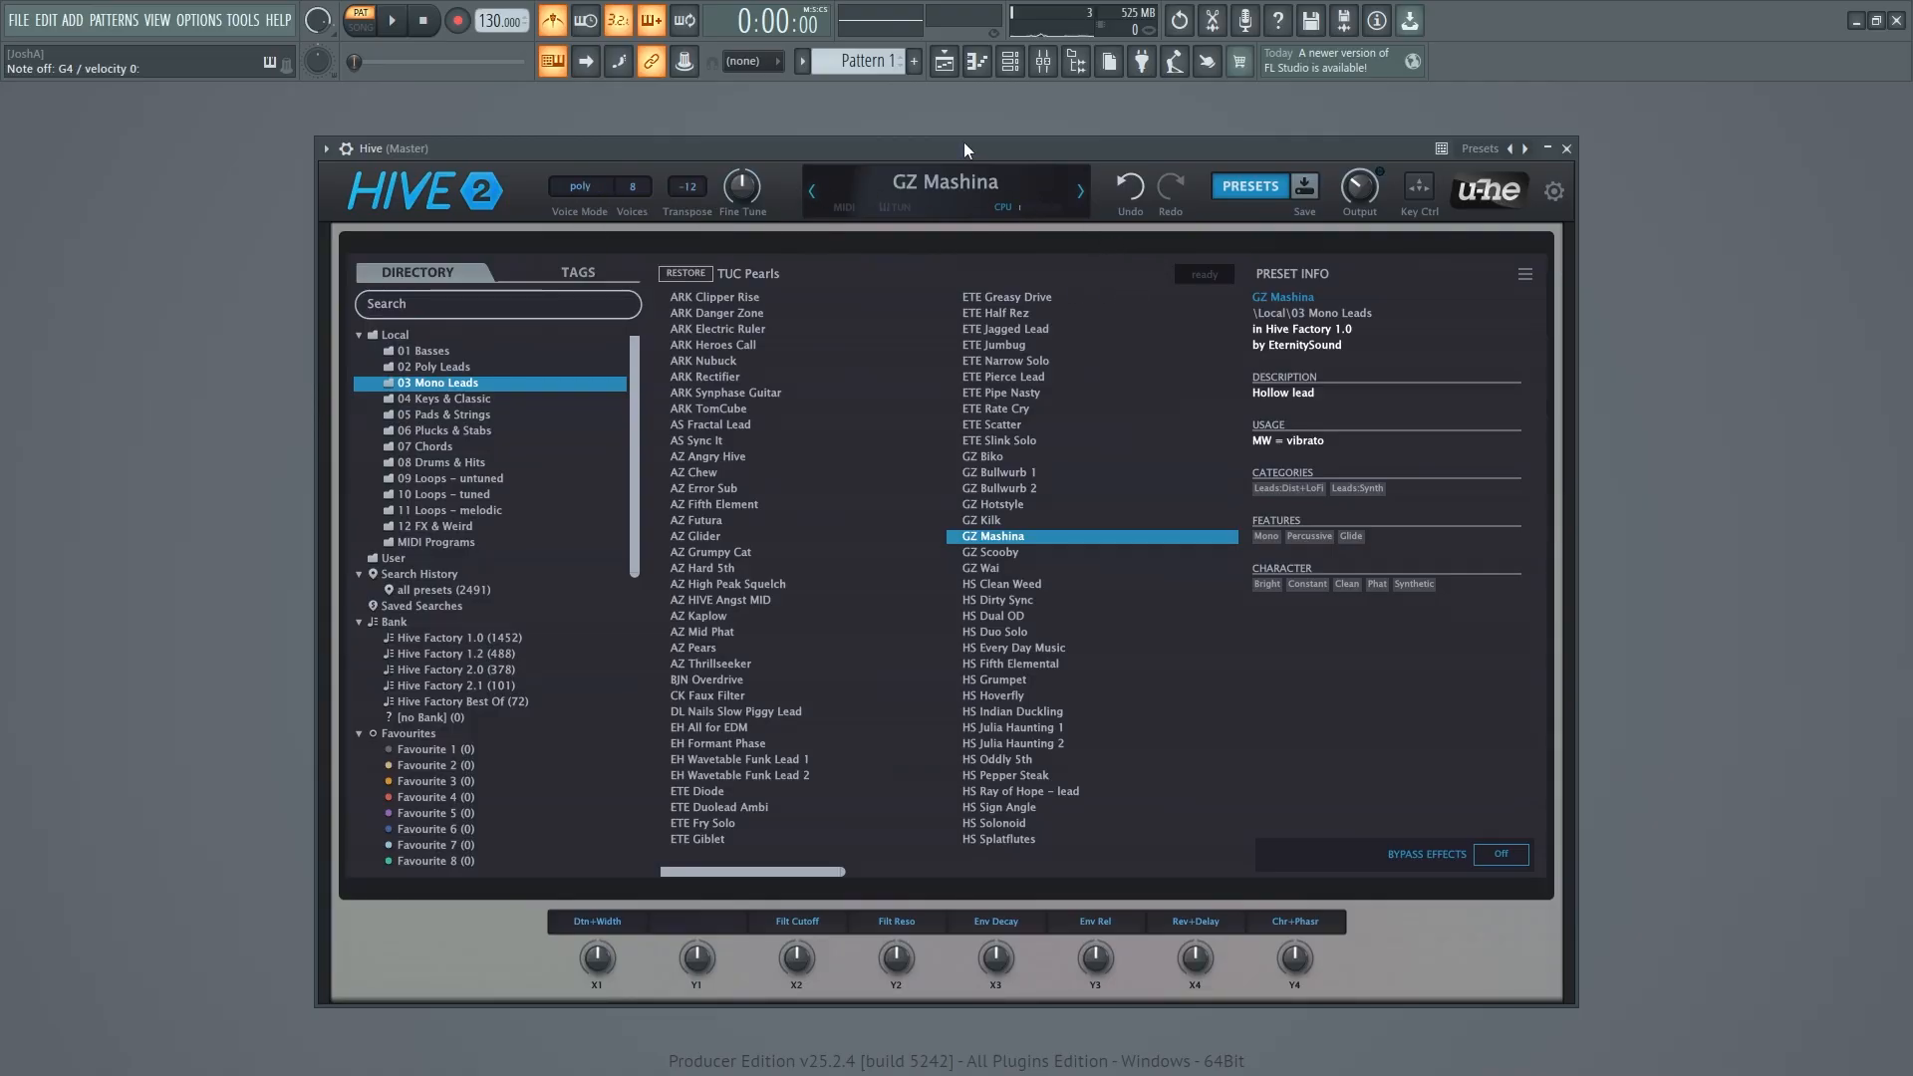
left_click(600, 195)
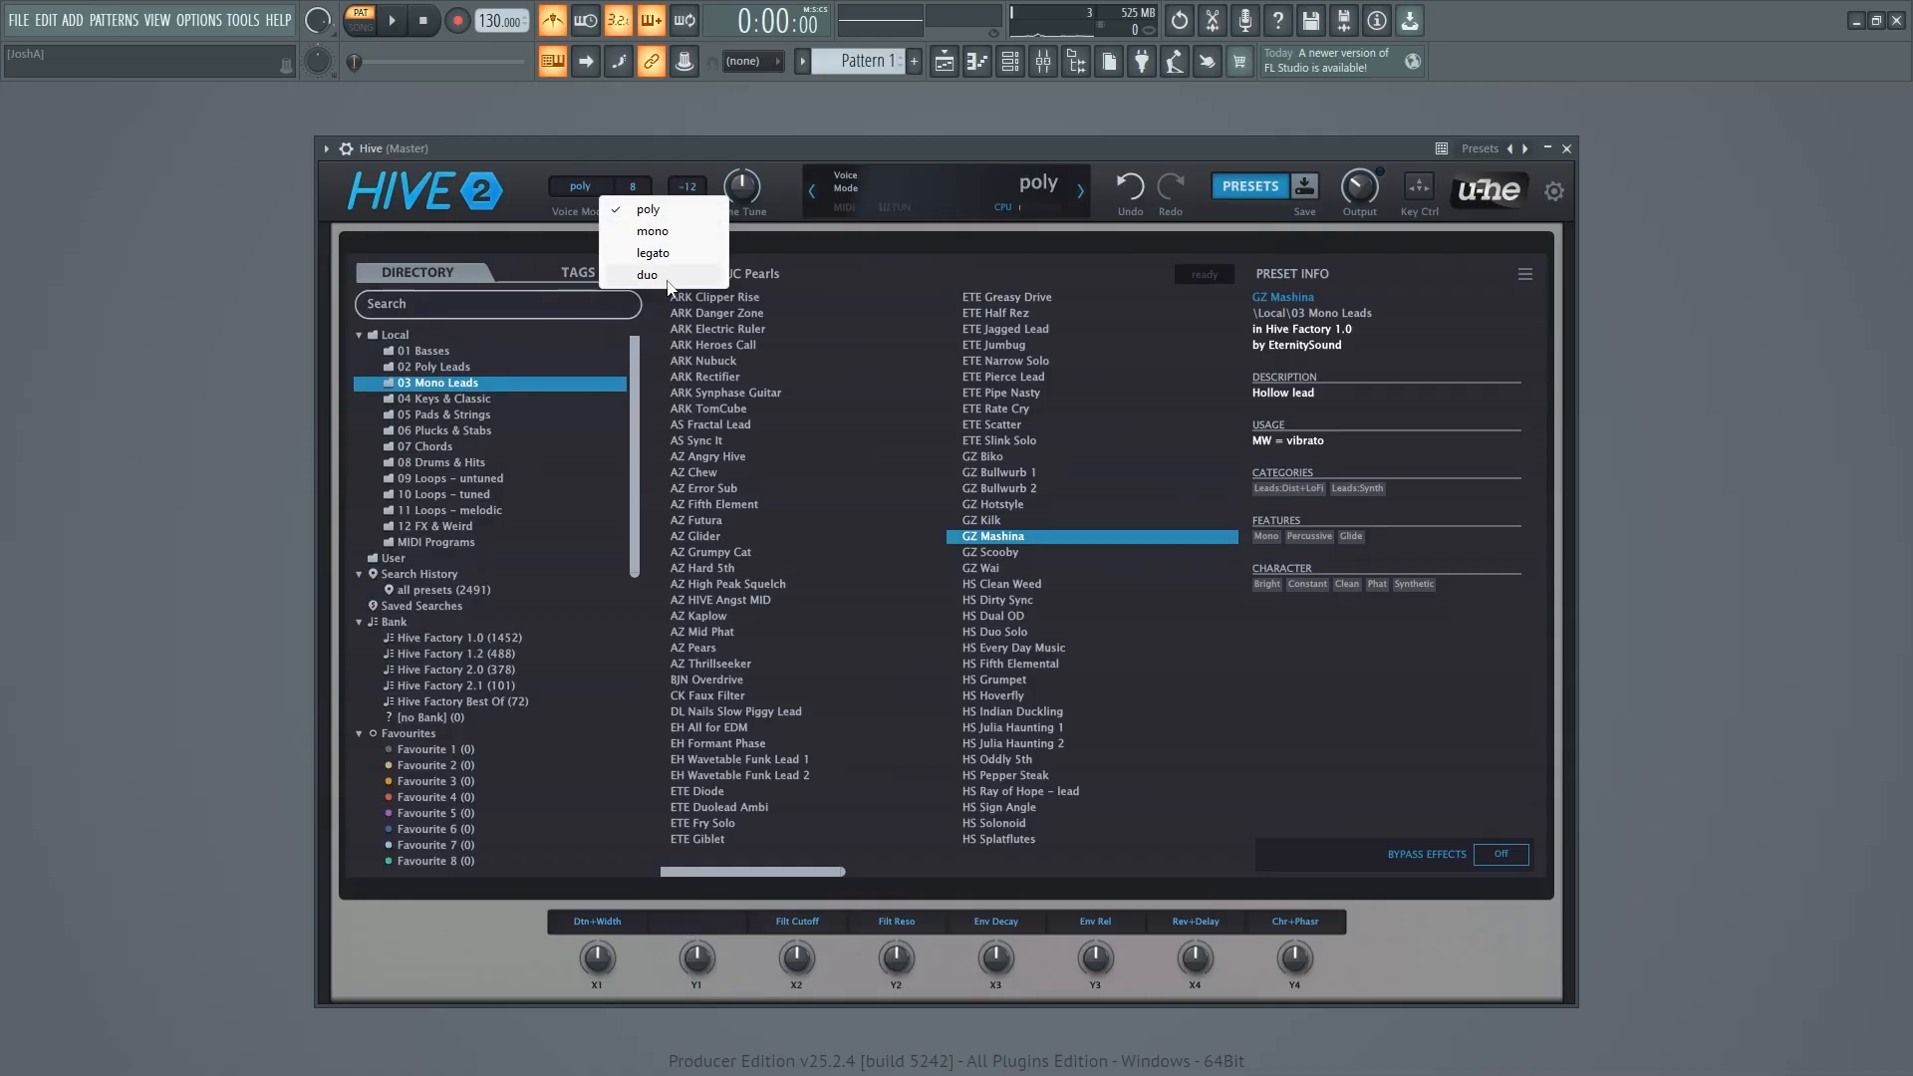
left_click(1261, 190)
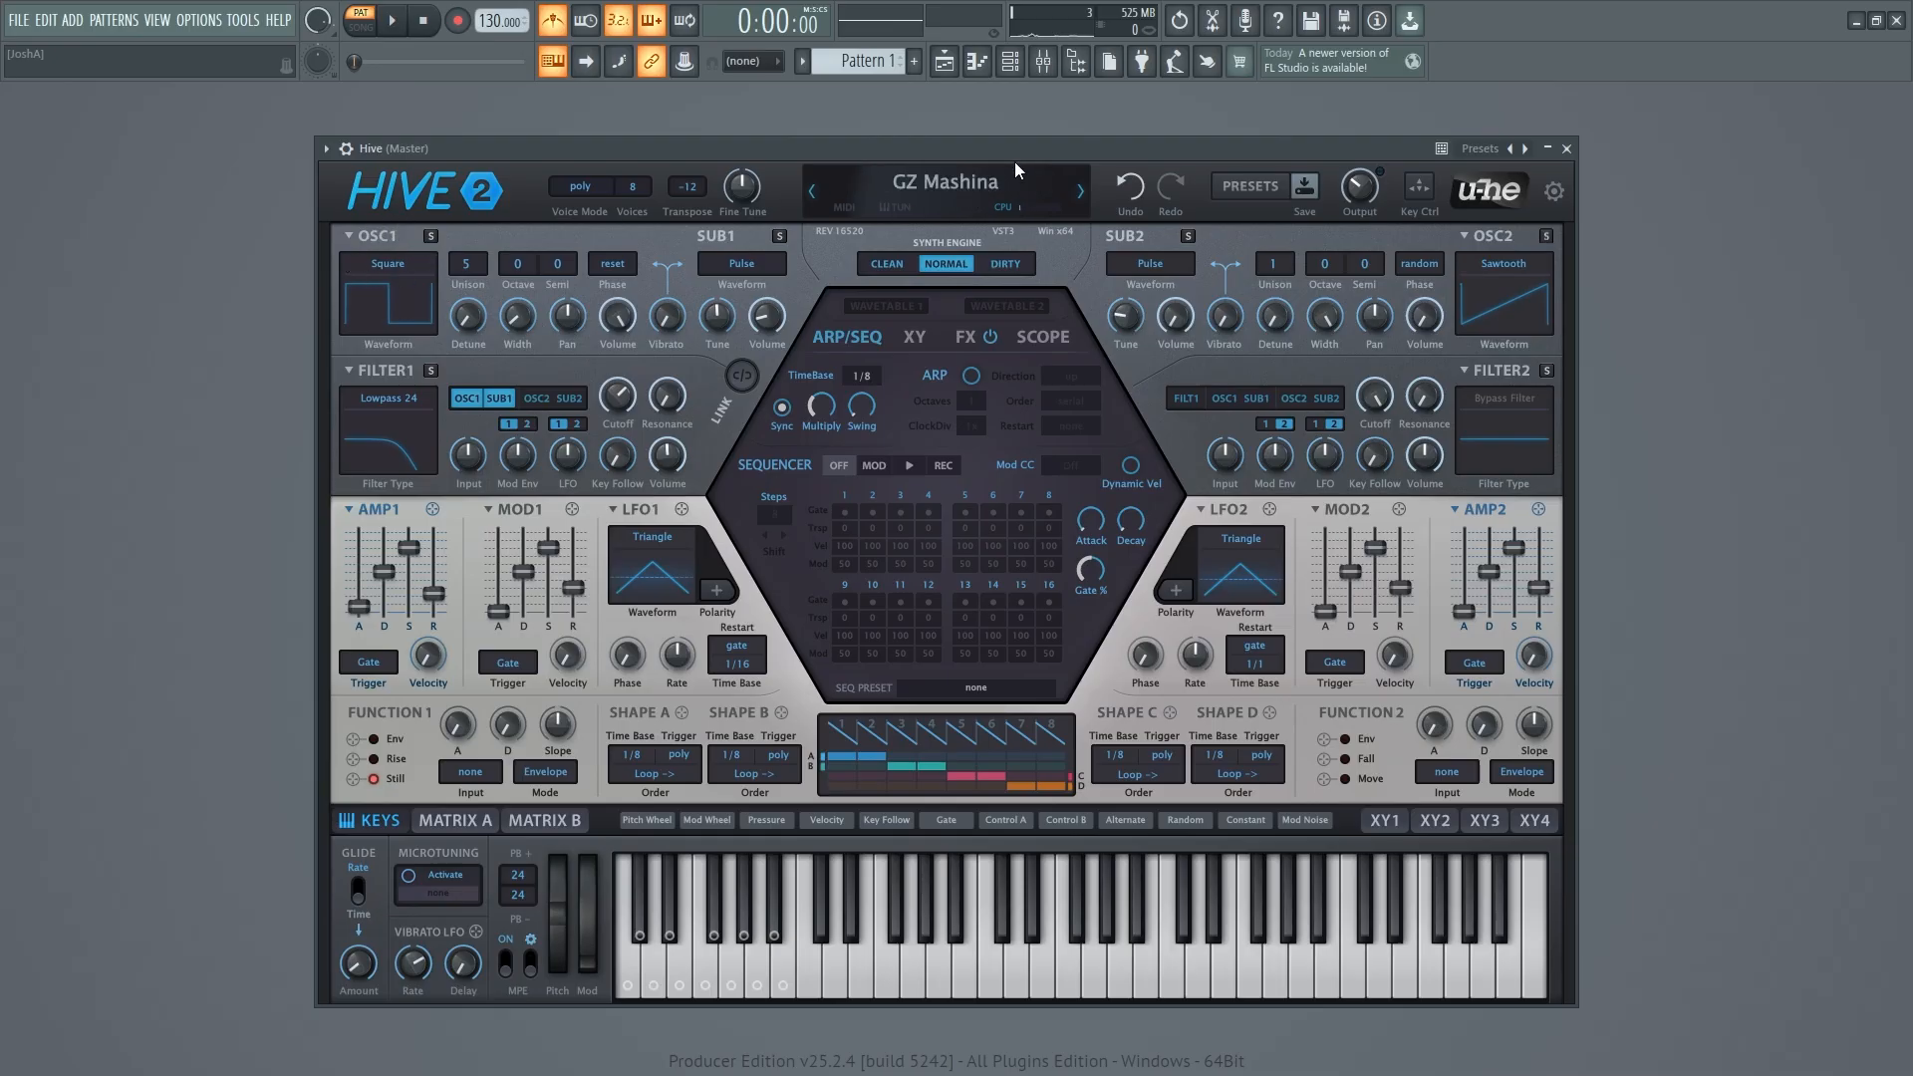
left_click(584, 185)
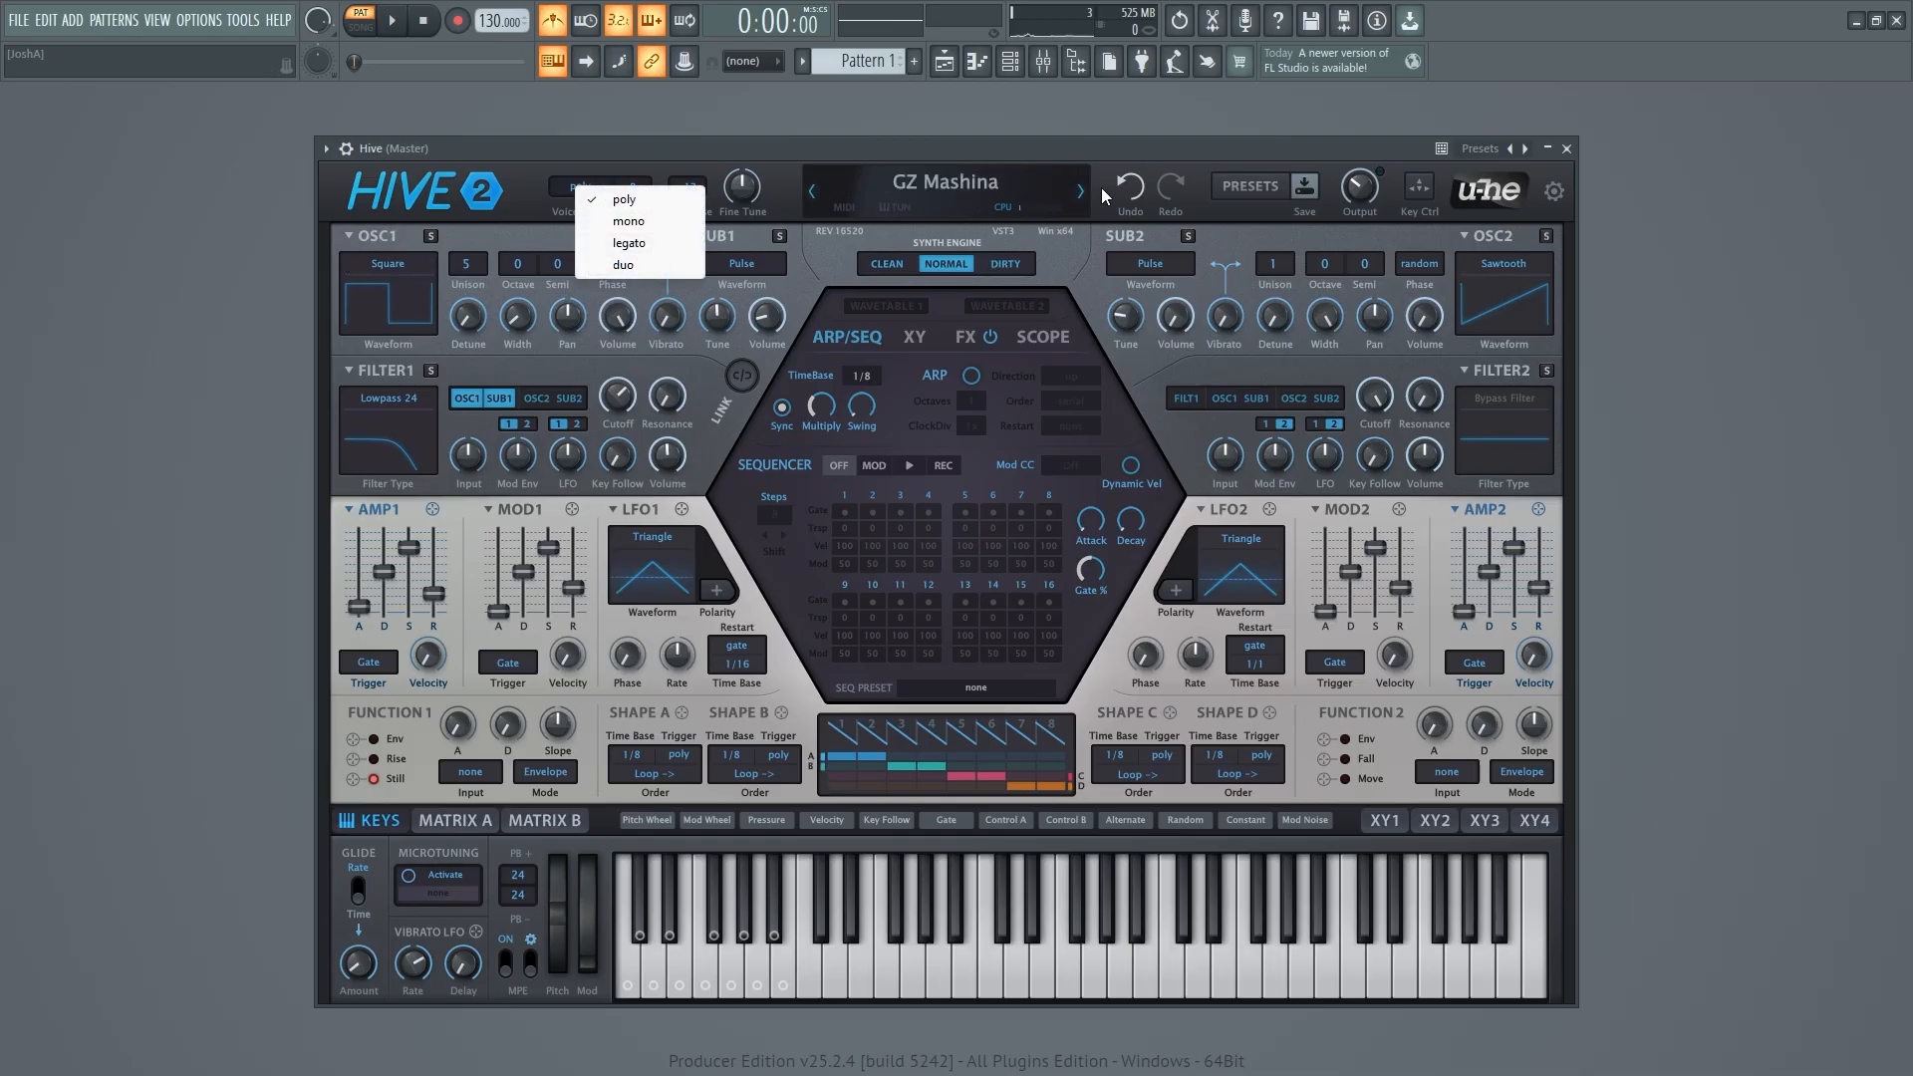
Step: Load ETE Slink Solo from the preset browser and try out its Dtn+Width and Osc Mix macro controls
left_click(1232, 189)
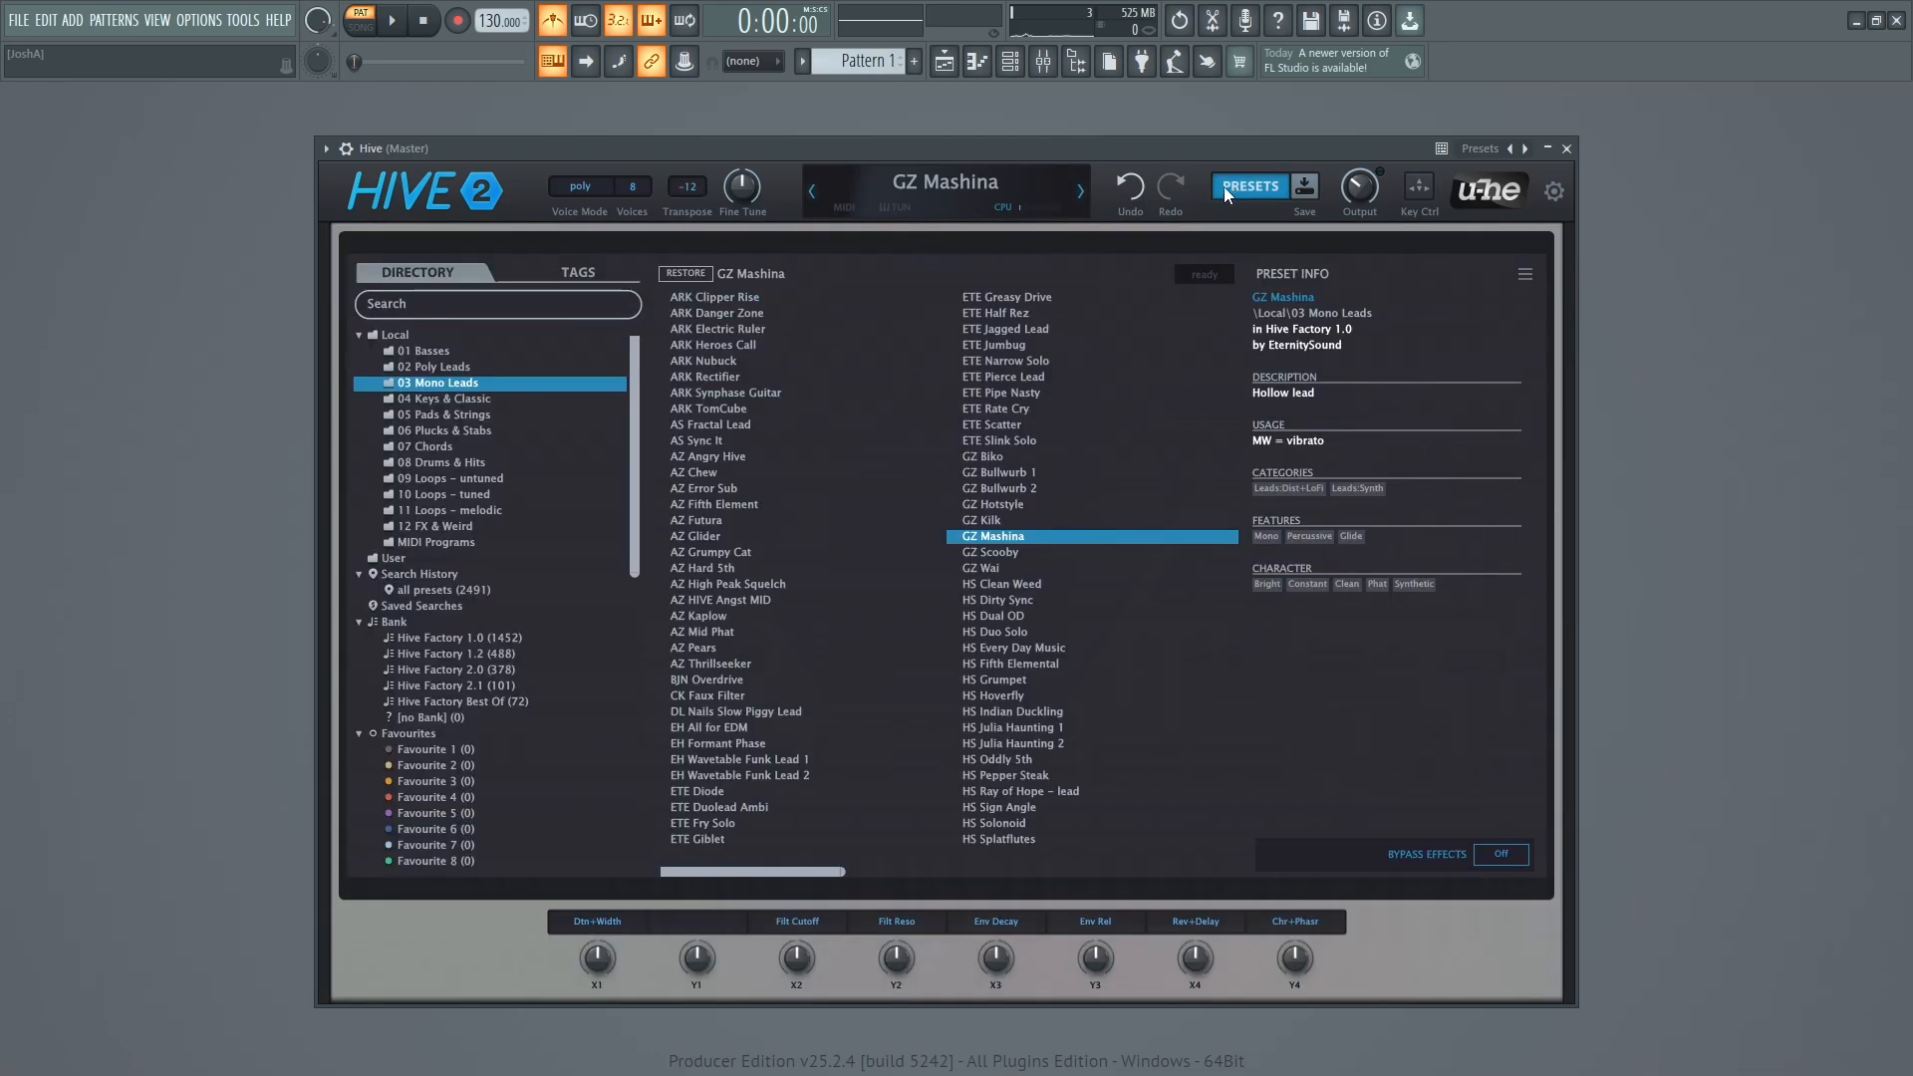
left_click(1026, 441)
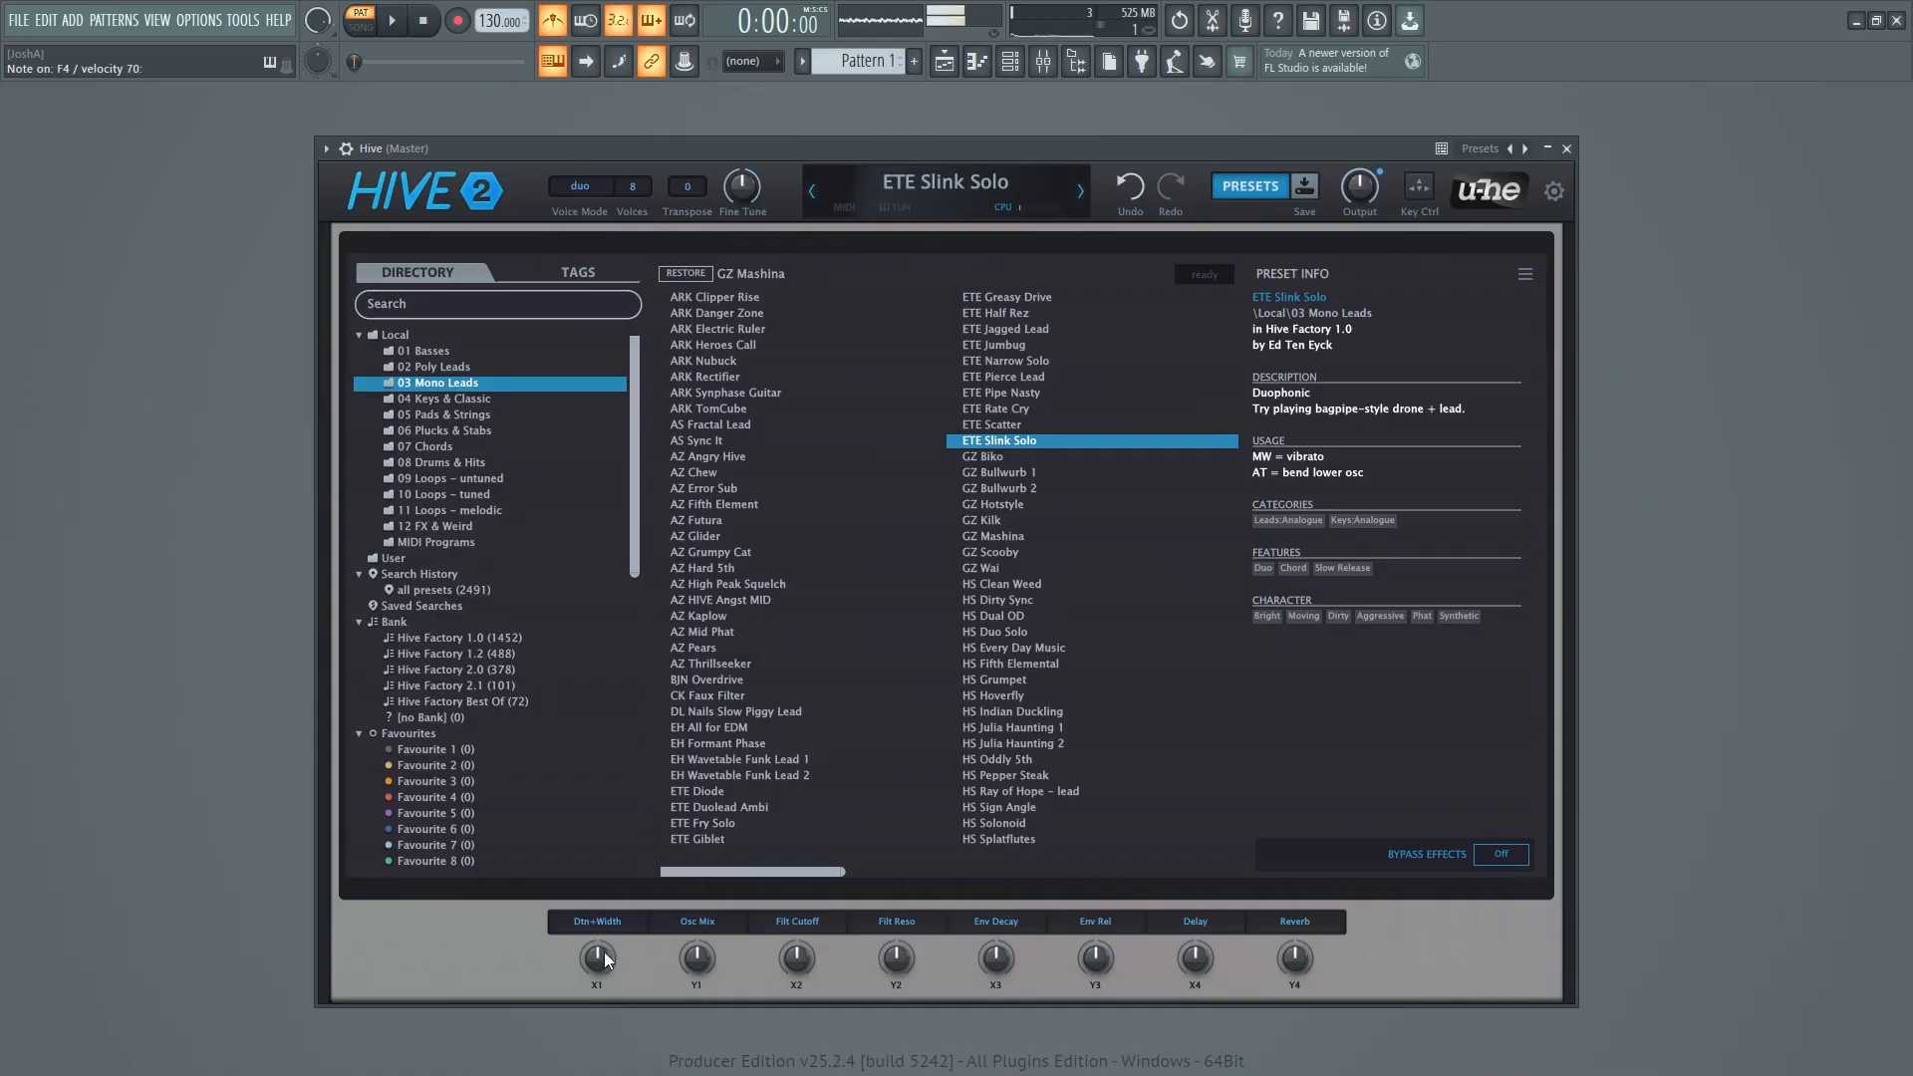
left_click_drag(604, 953, 543, 877)
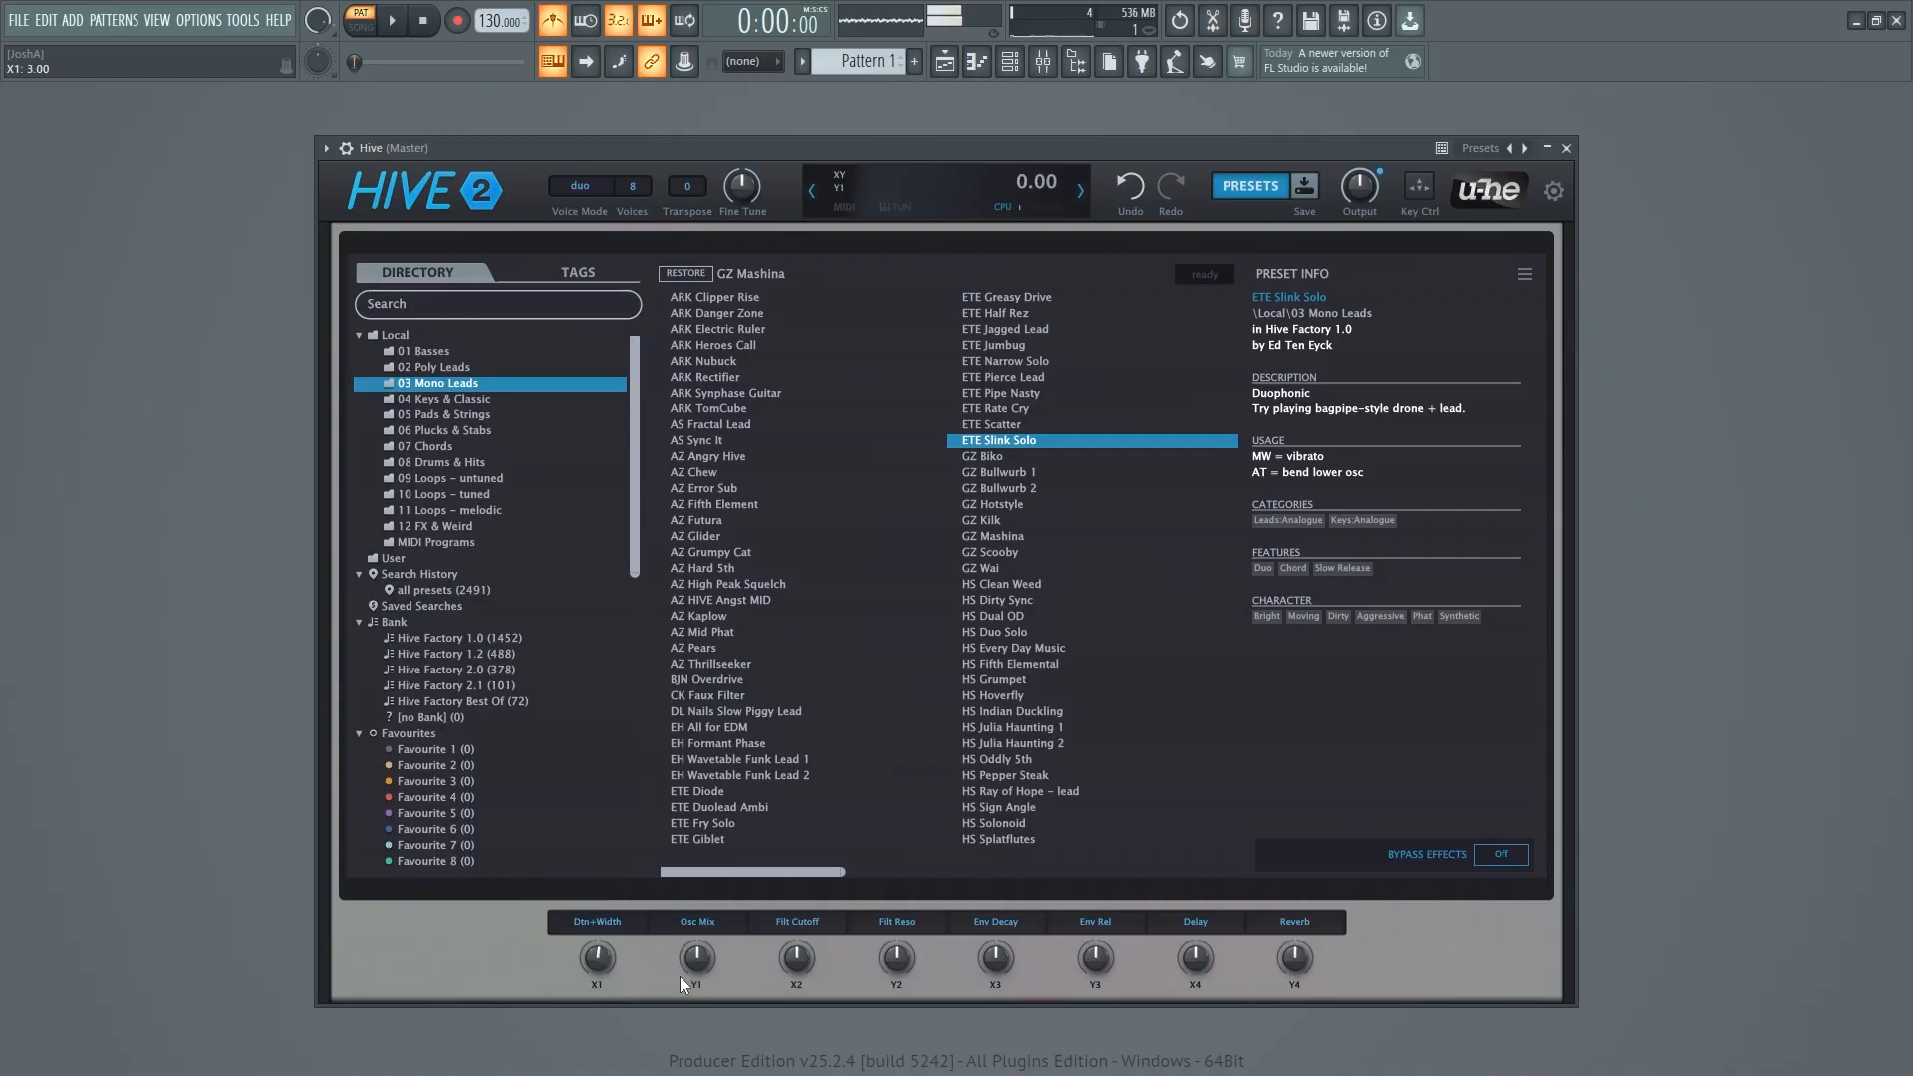
mouse_move(696, 959)
left_mouse_down()
mouse_move(696, 1001)
mouse_move(696, 951)
mouse_move(798, 997)
mouse_move(797, 1026)
mouse_move(758, 1026)
mouse_move(697, 979)
mouse_move(670, 1056)
mouse_move(701, 941)
mouse_move(675, 949)
left_mouse_up()
Step: Audition the mono leads GZ Hotstyle, GZ Mashina, ETE Rate Cry, AZ Glider and GZ Bullwurb 2
left_click(1073, 506)
left_click(1044, 537)
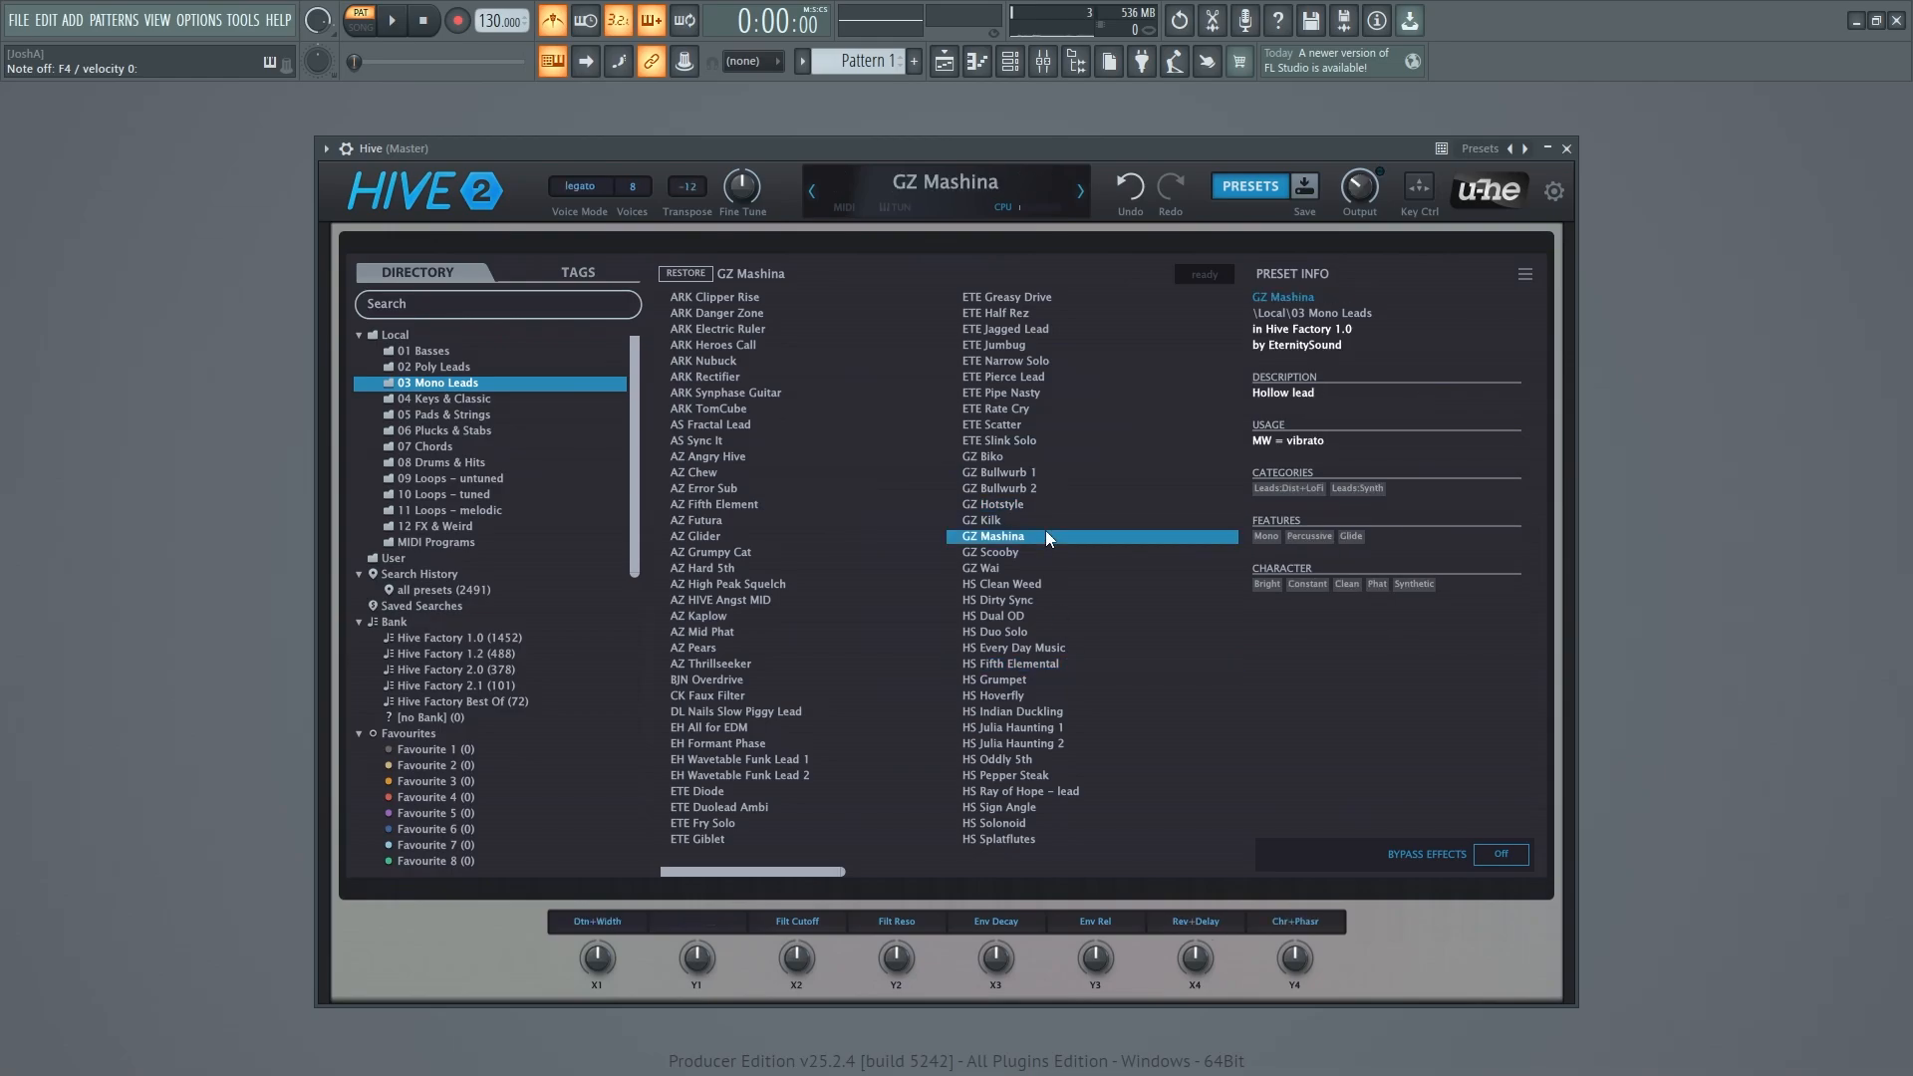
left_click(996, 409)
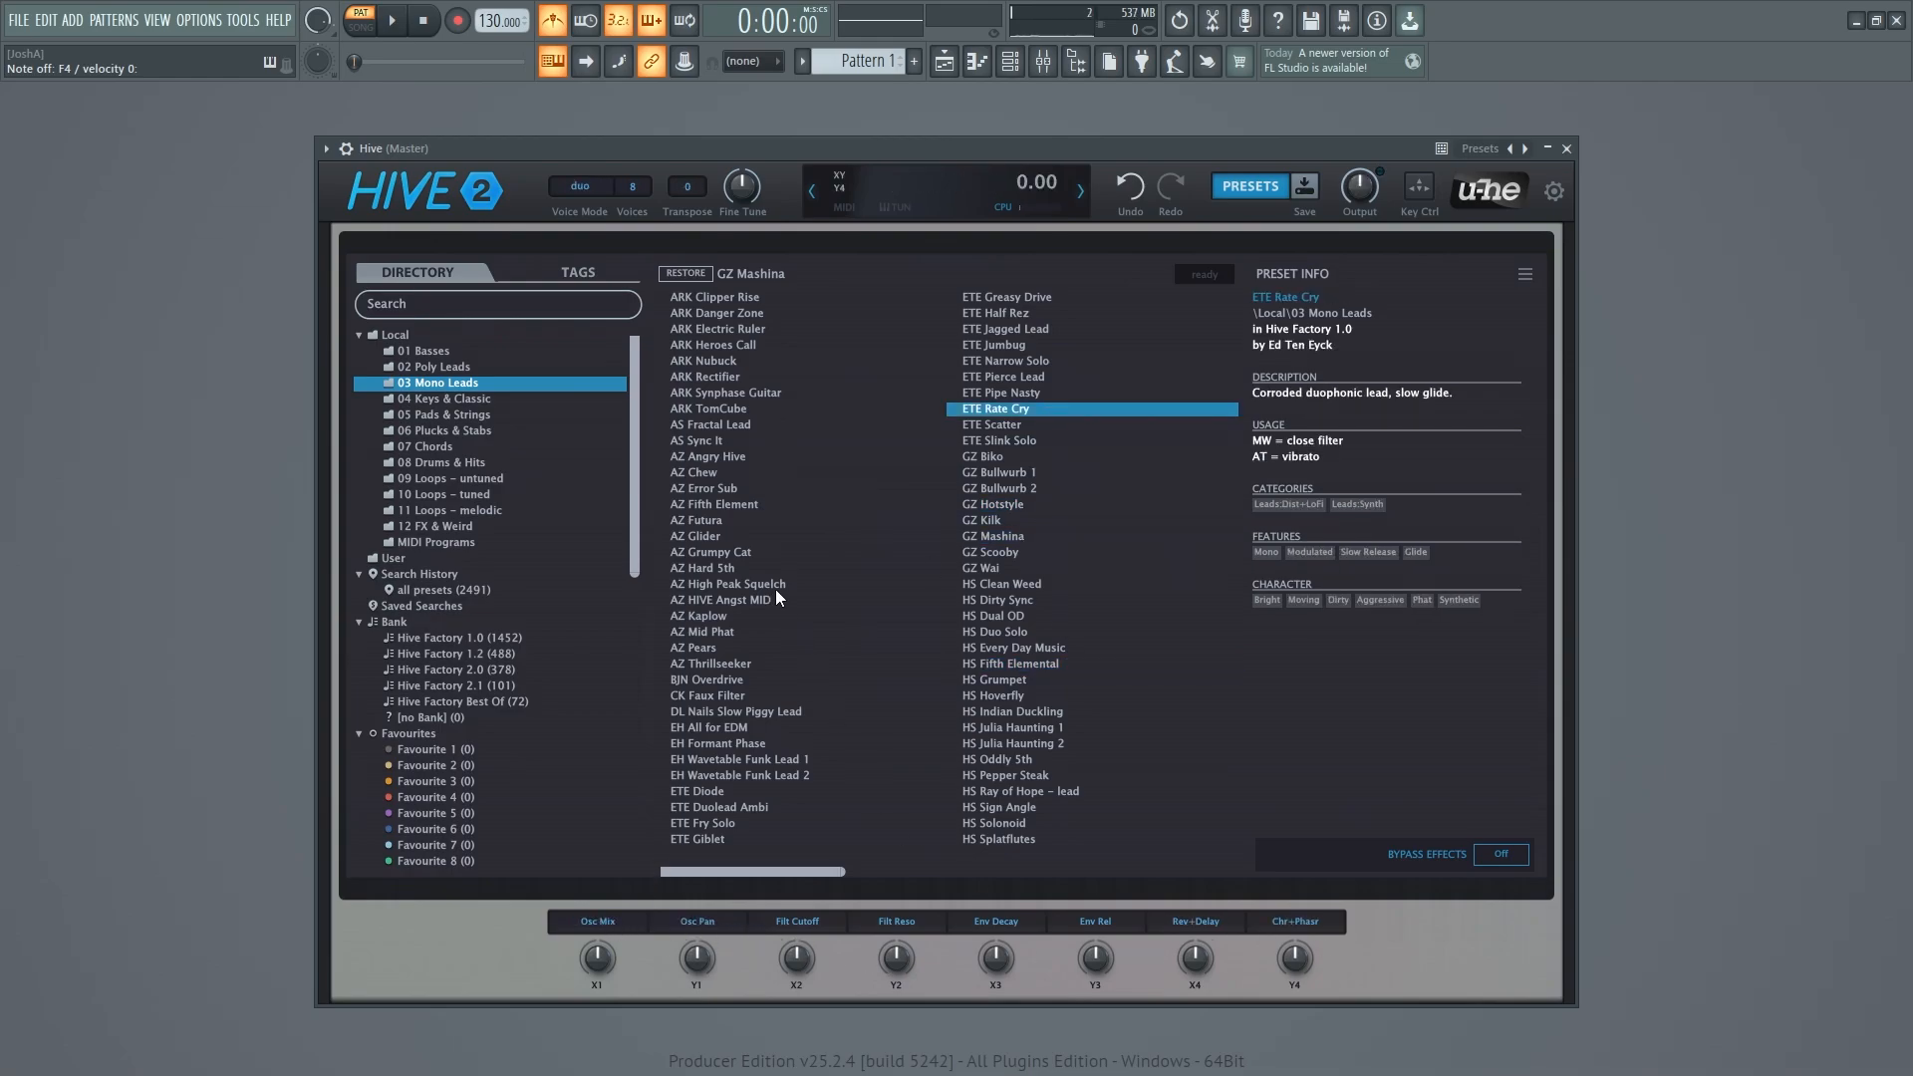
left_click(747, 536)
left_click(1036, 488)
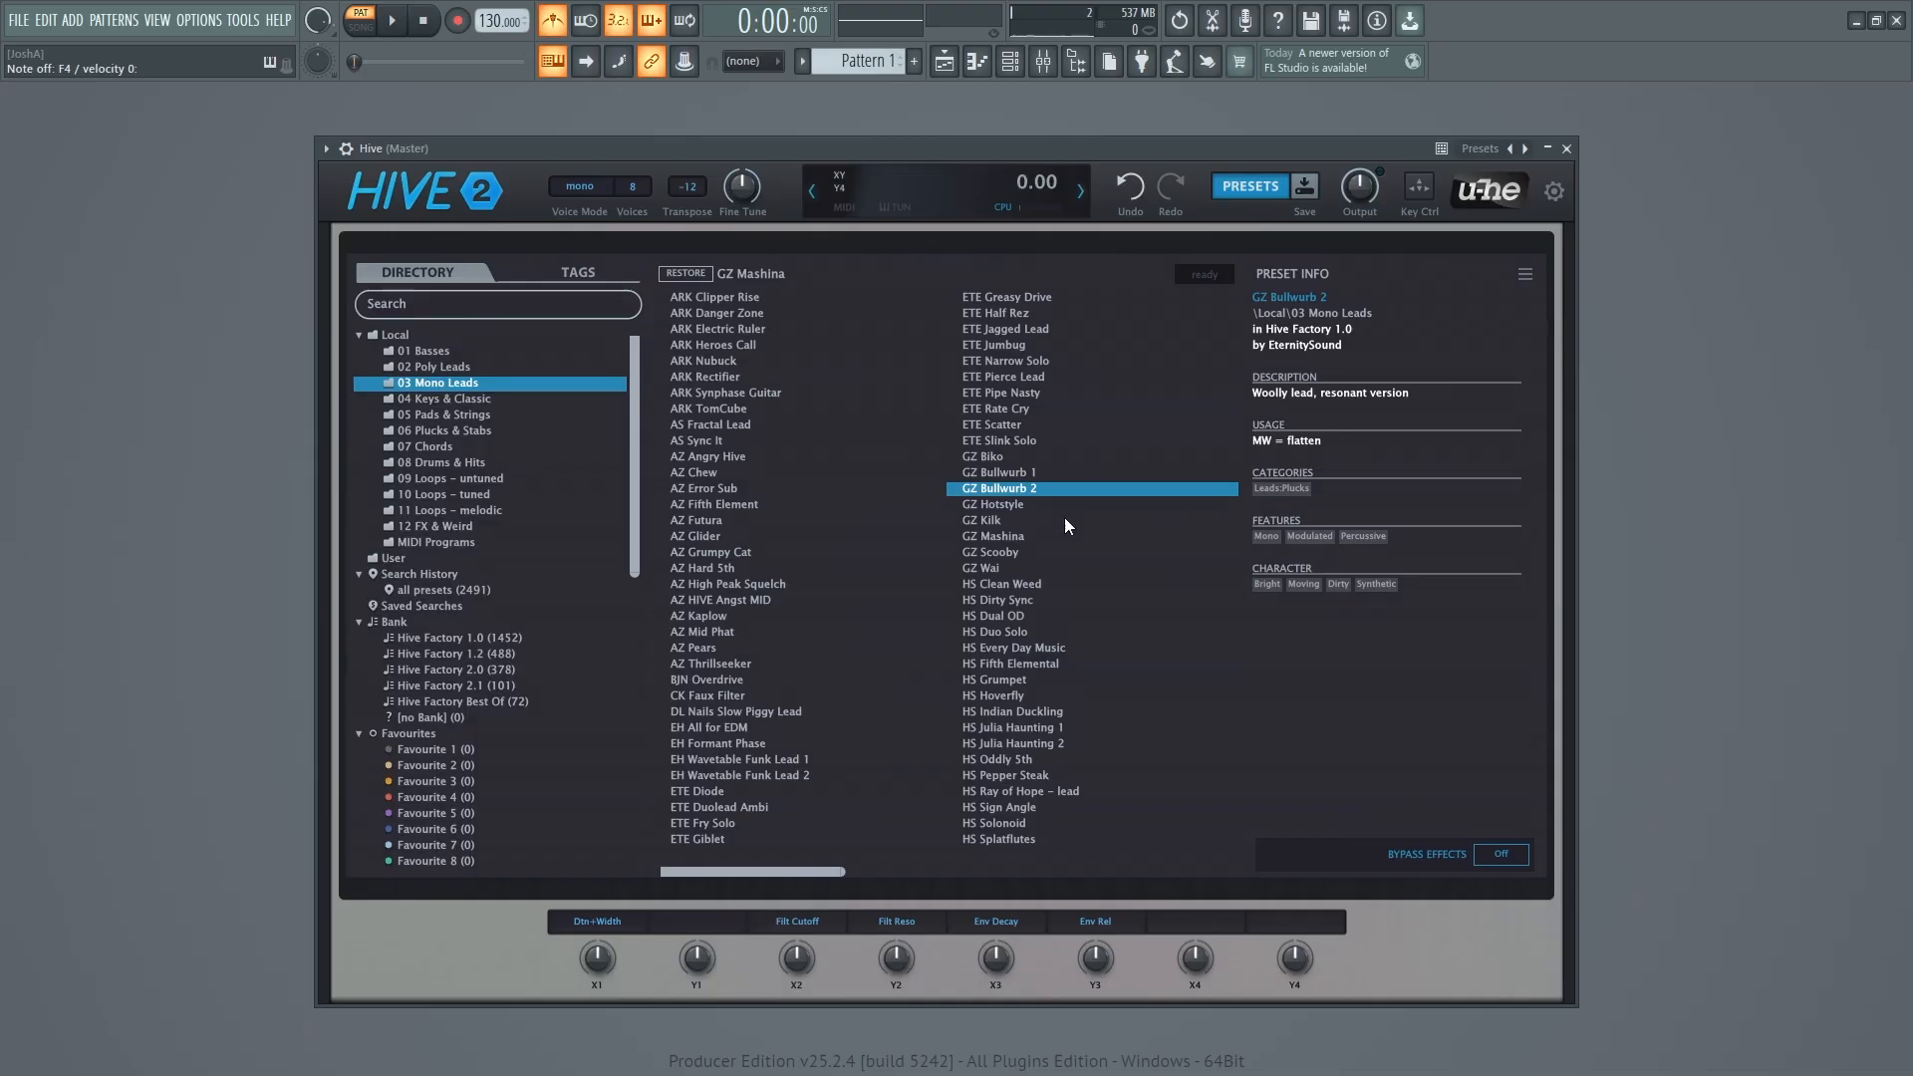
Step: Audition HS Clean Weed, HS Dual OD and HS Hoverfly, and load the HS Fifth Elemental preset
left_click(1058, 585)
left_click(1050, 616)
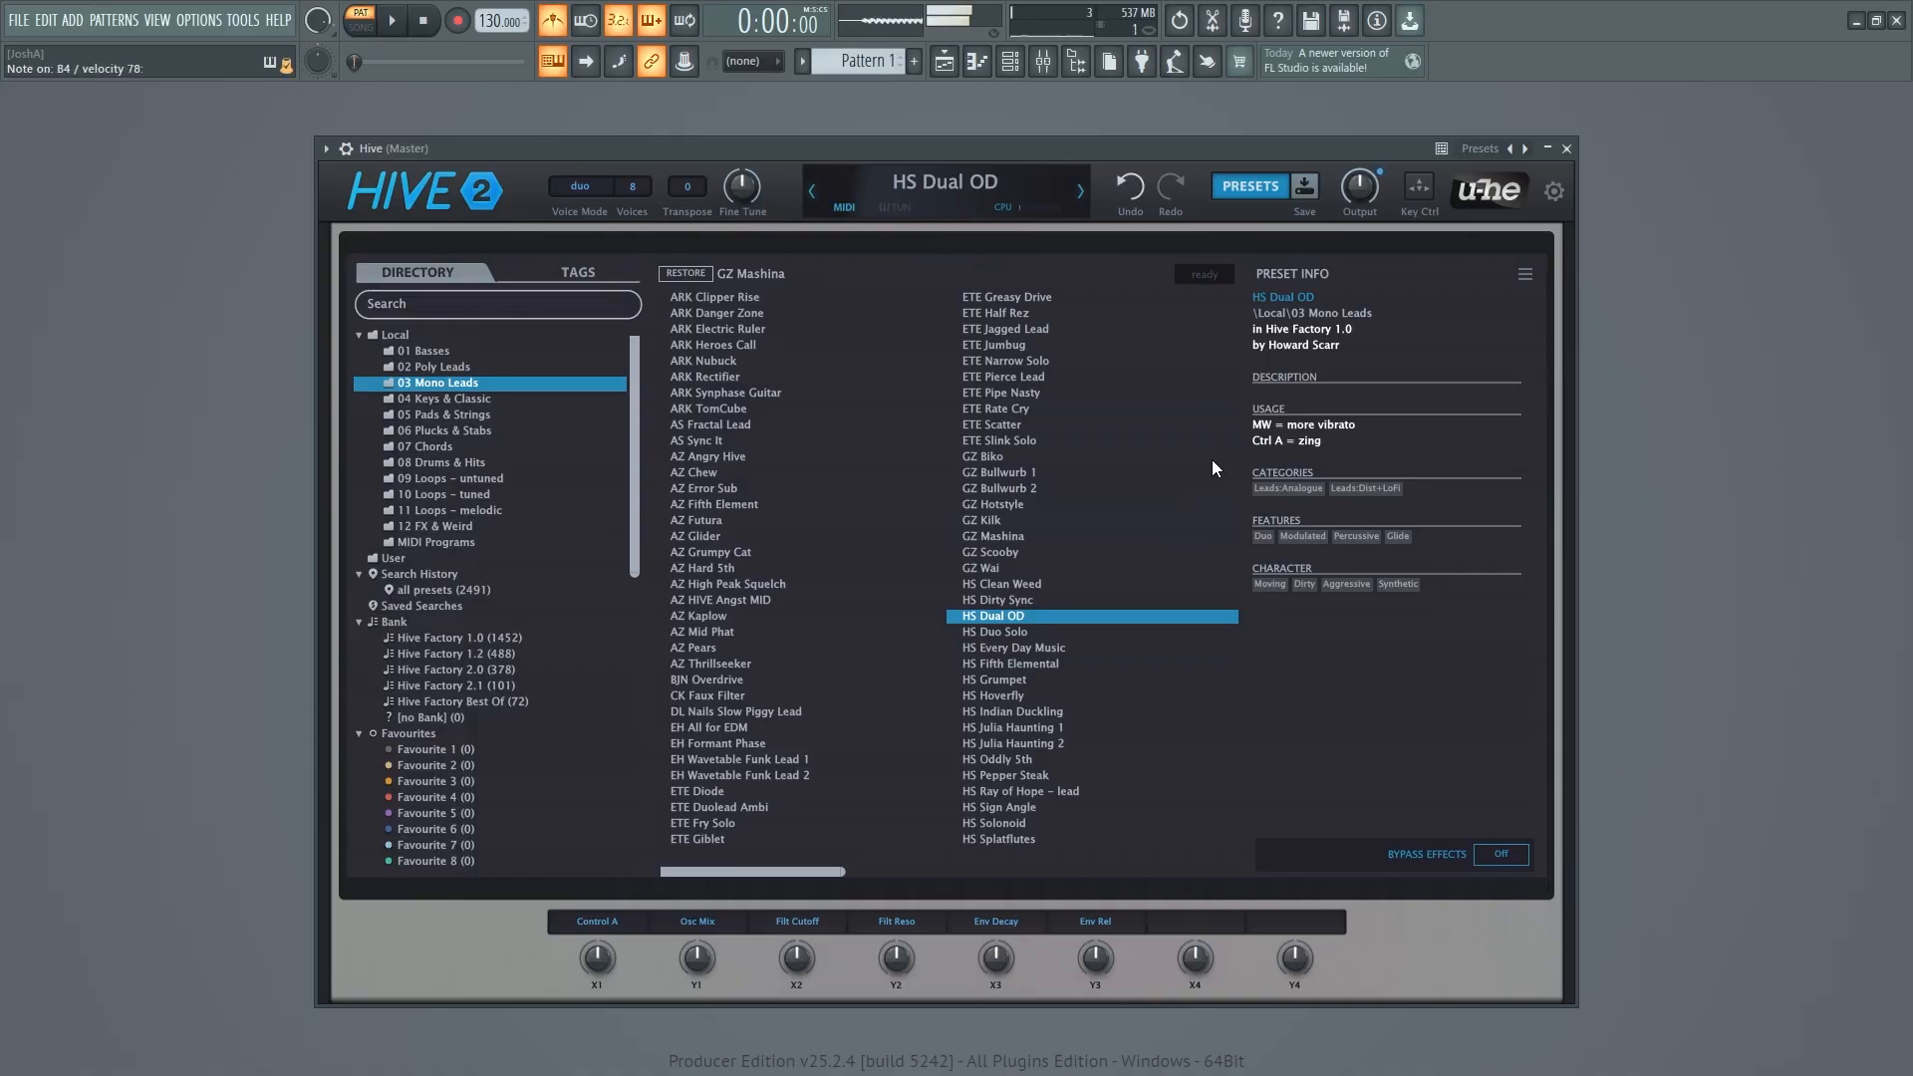
left_click(1075, 696)
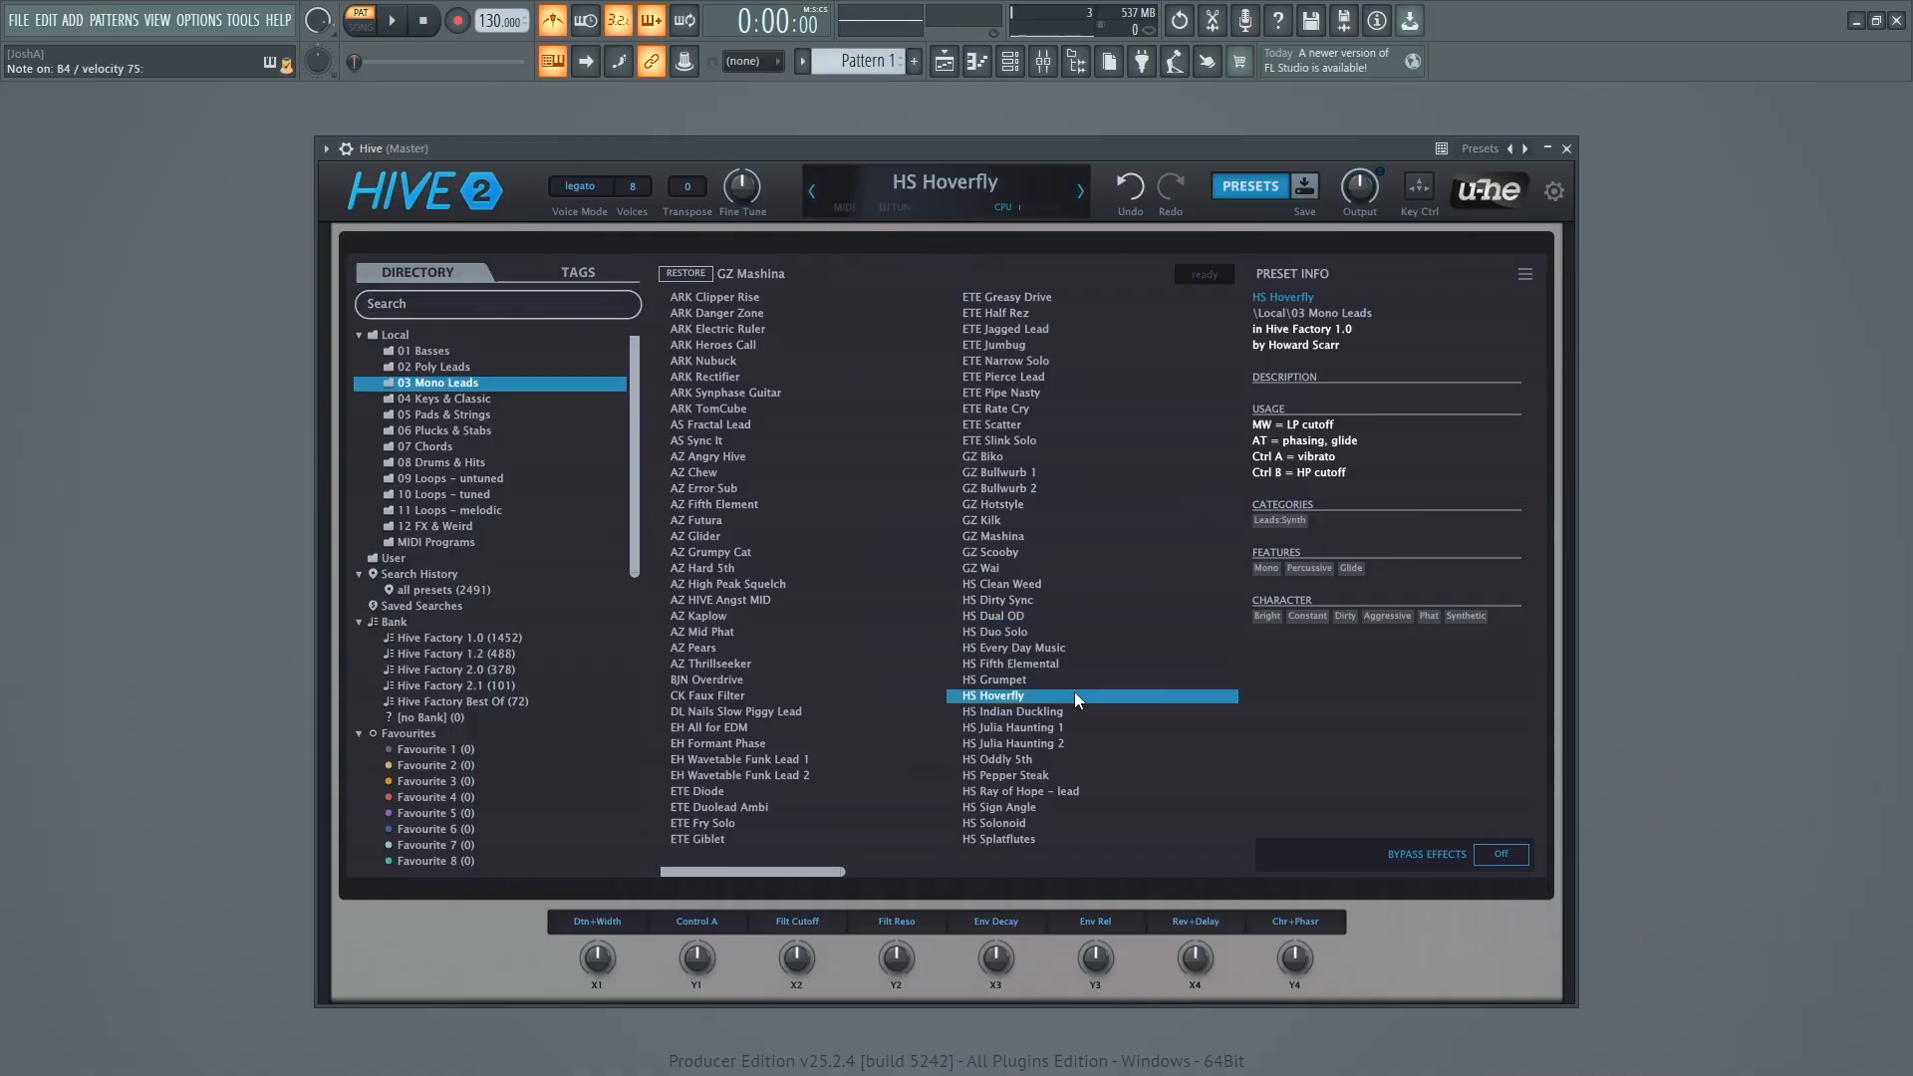
left_click(1079, 661)
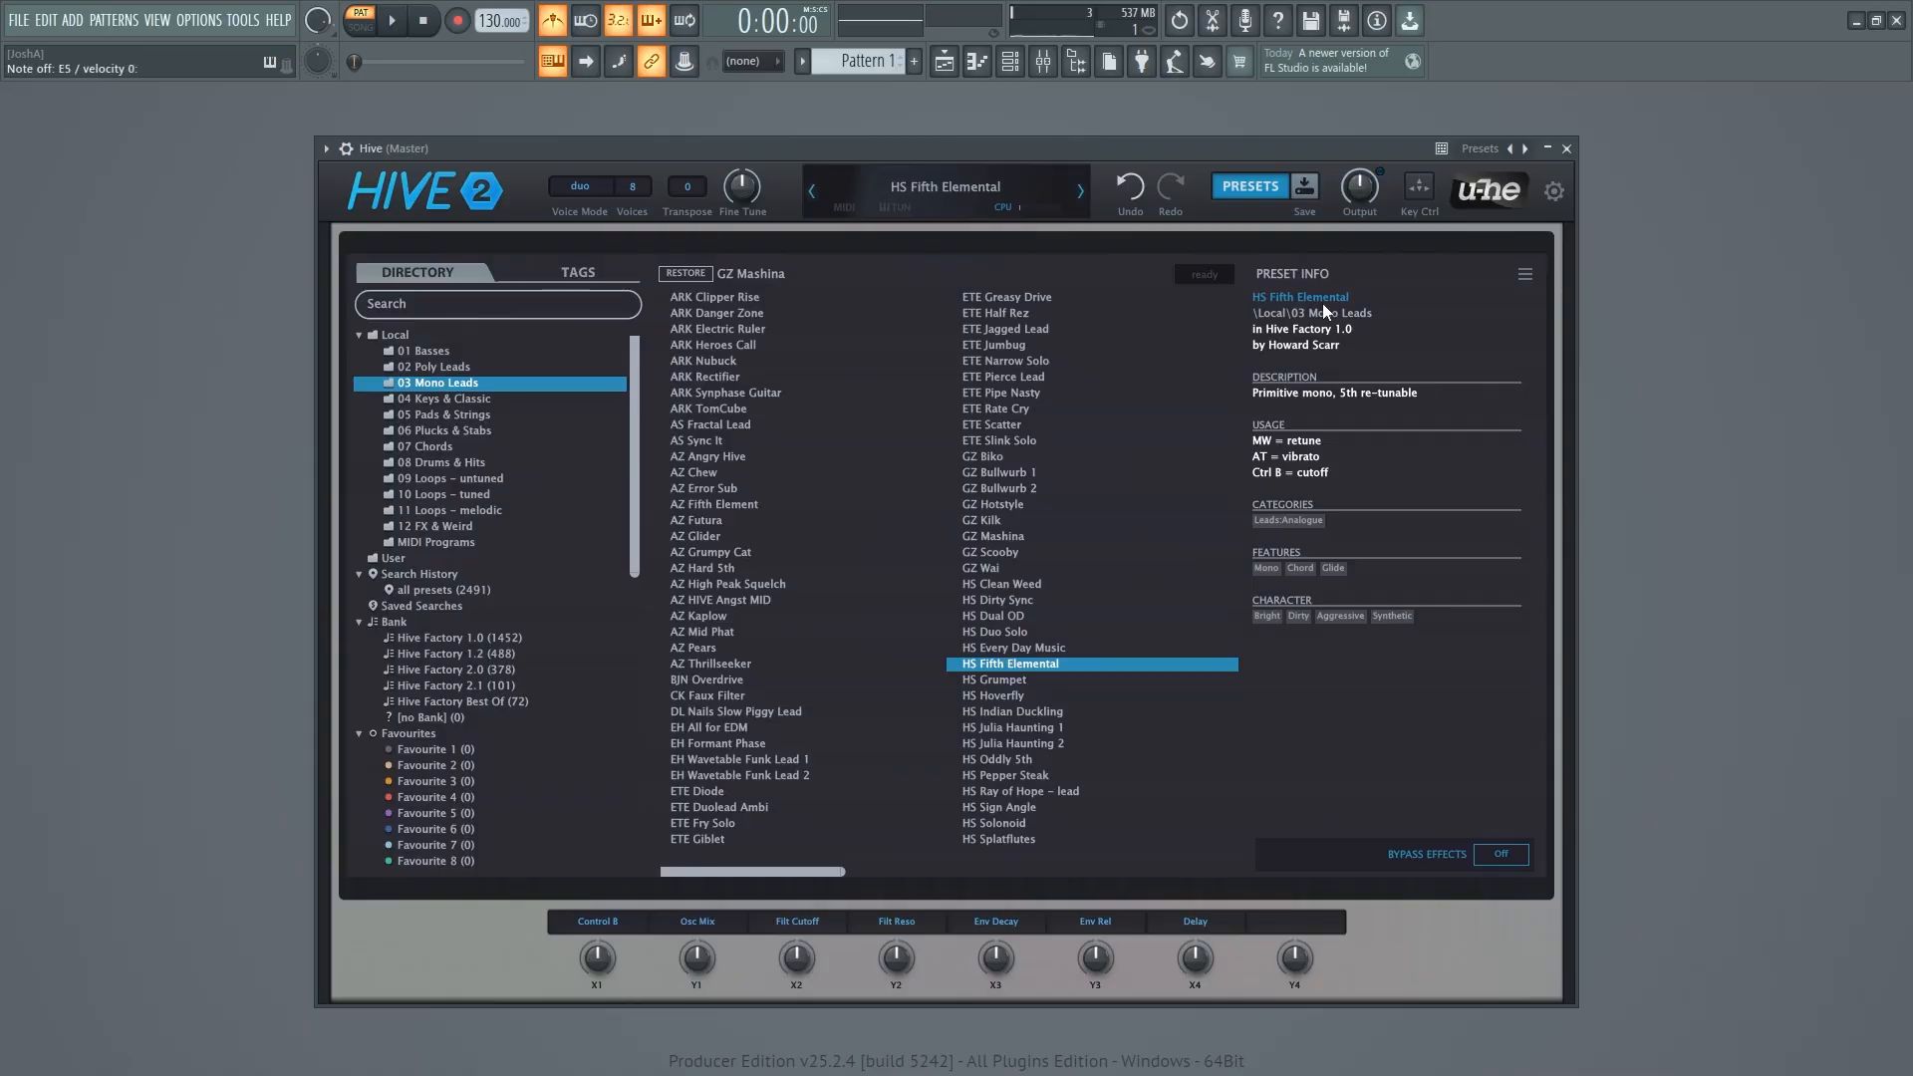
Step: Return to the synth view and examine the macro assignments of the XY1, XY2 and XY3 pads
left_click(1240, 191)
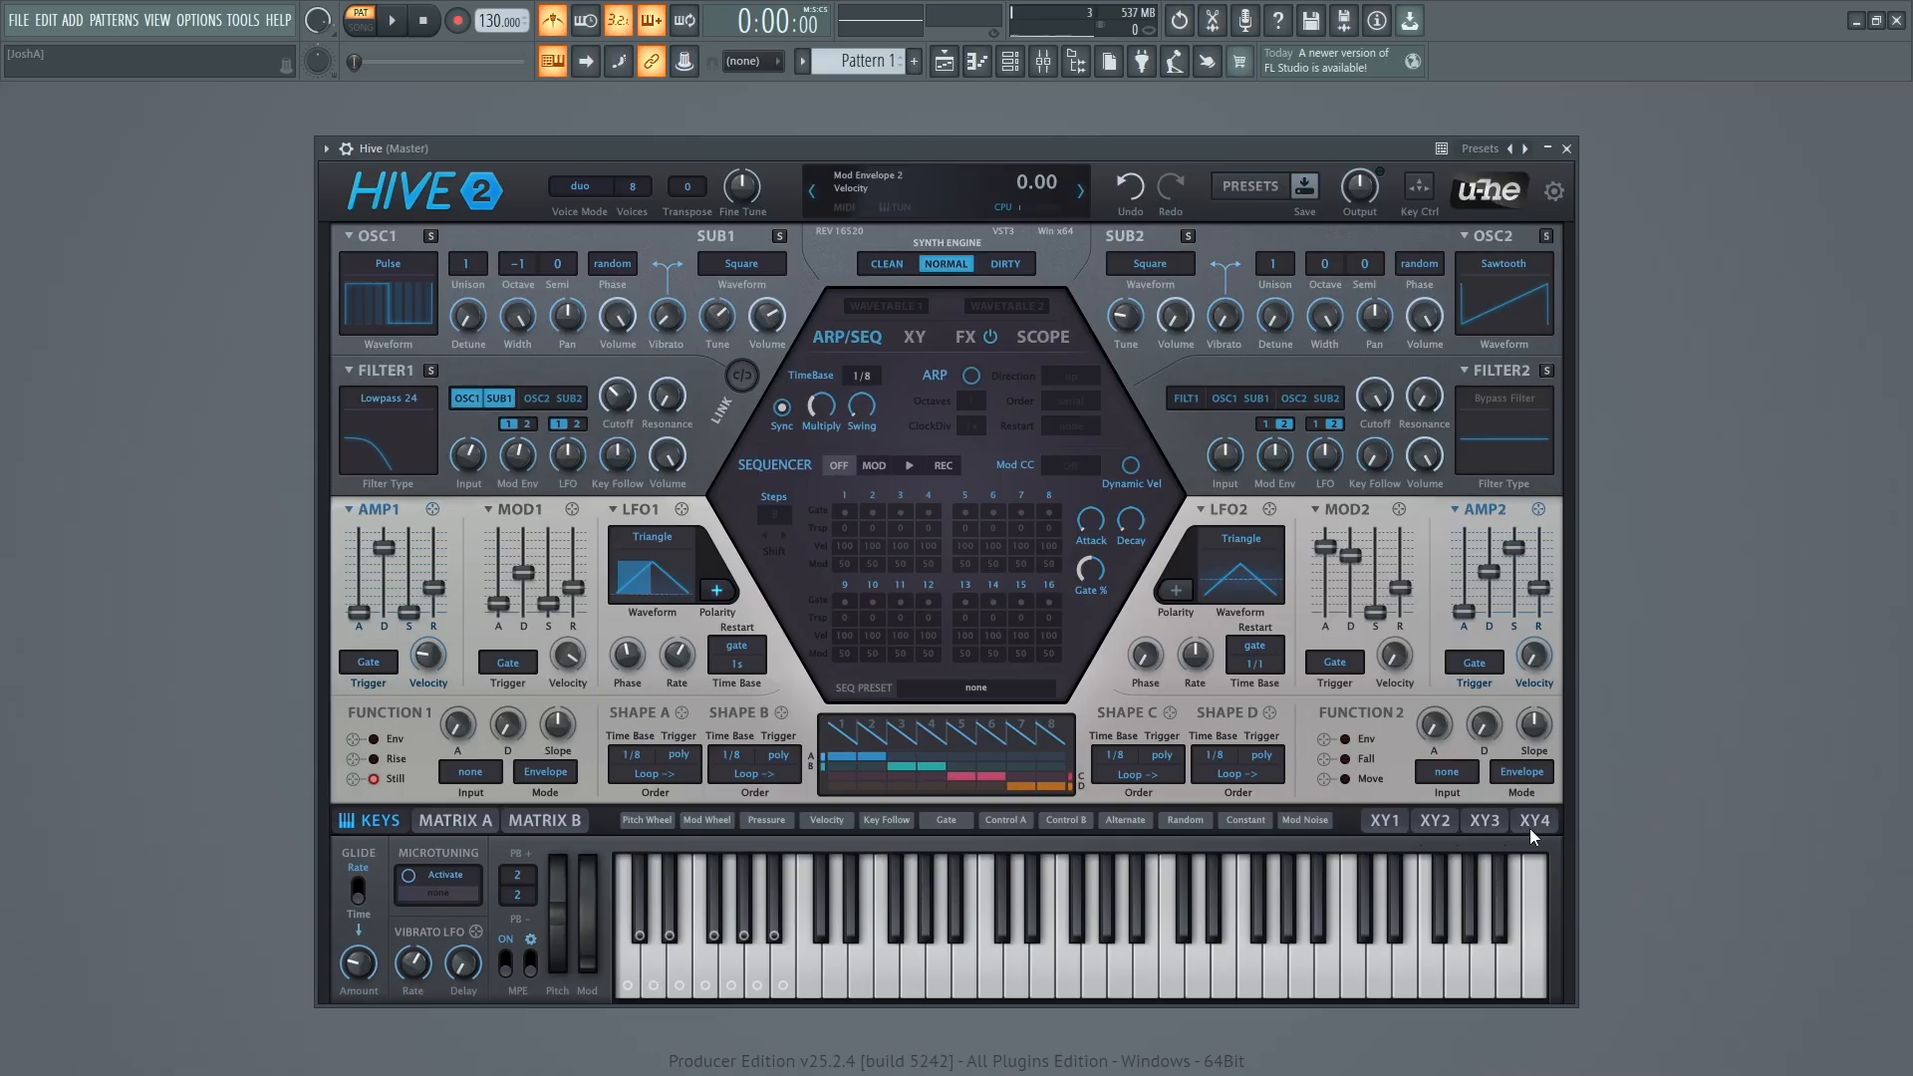
left_click(1376, 821)
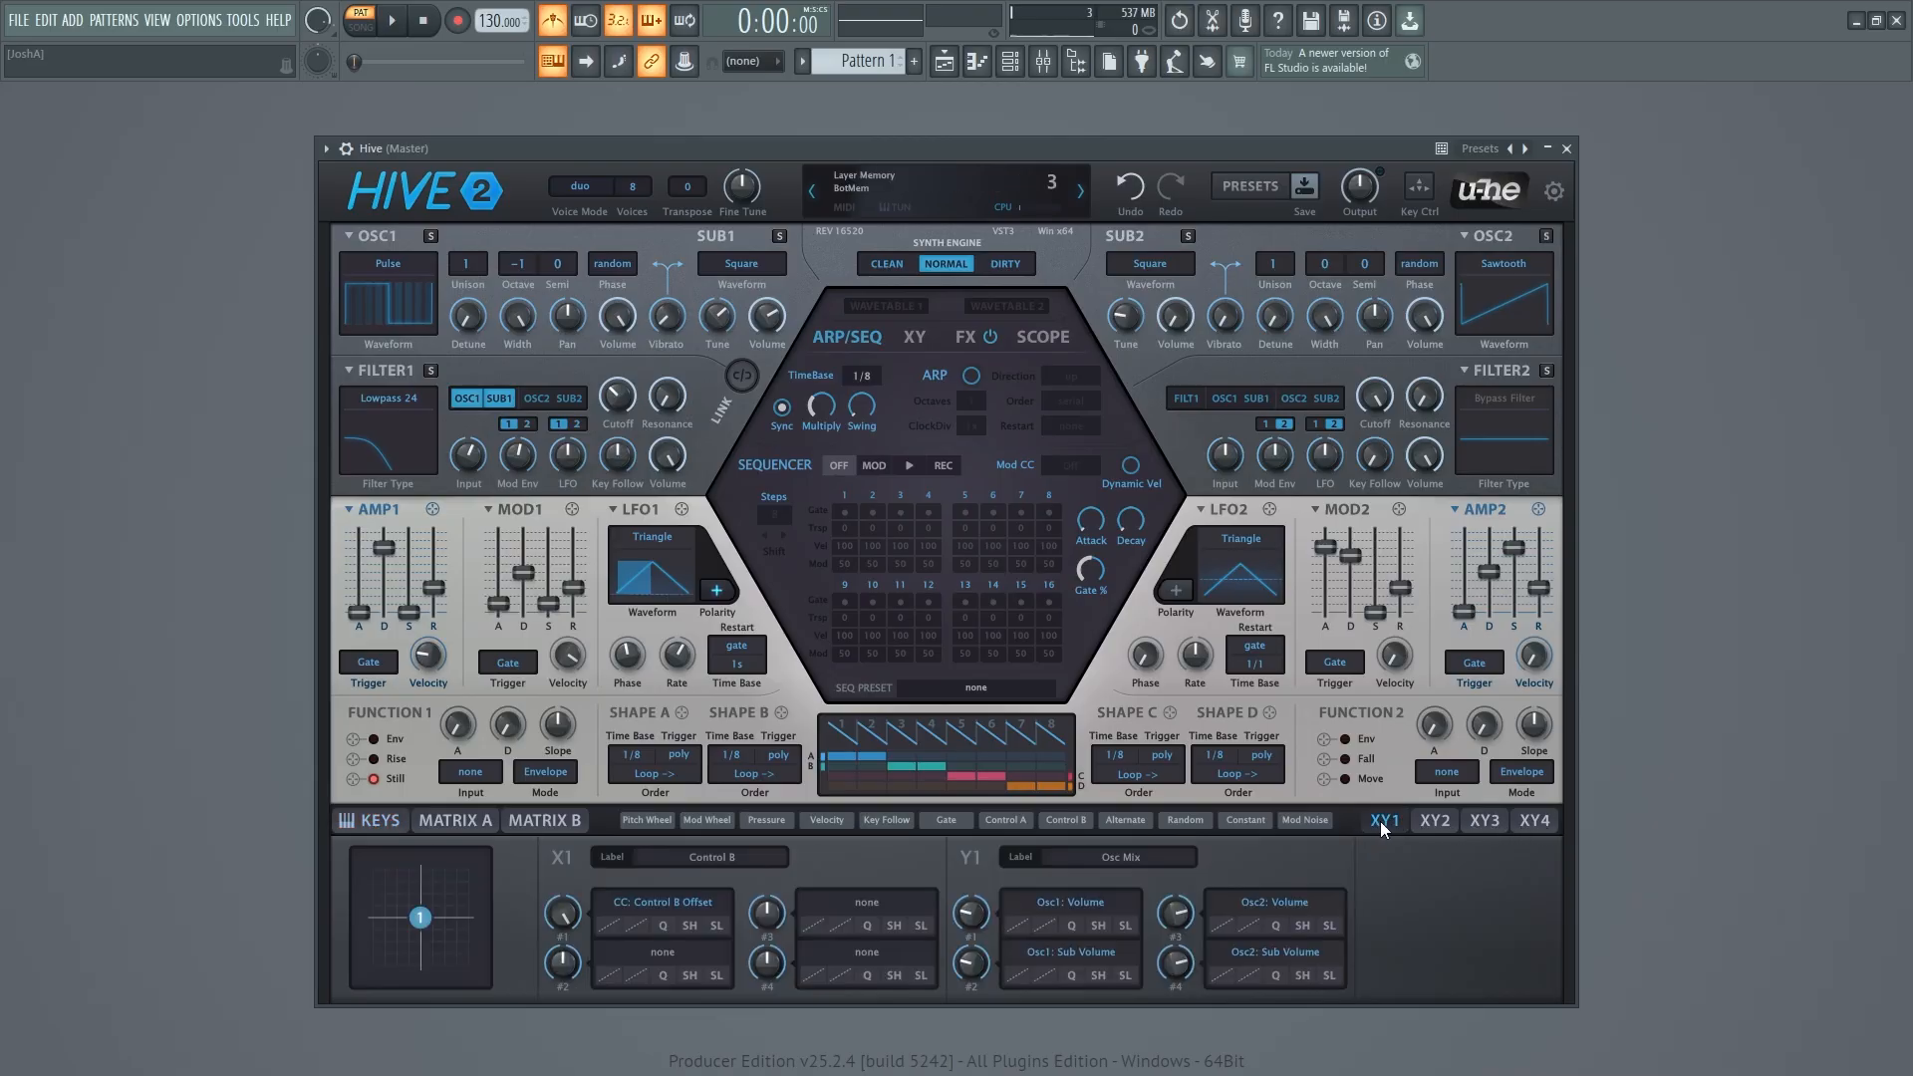
left_click(1437, 828)
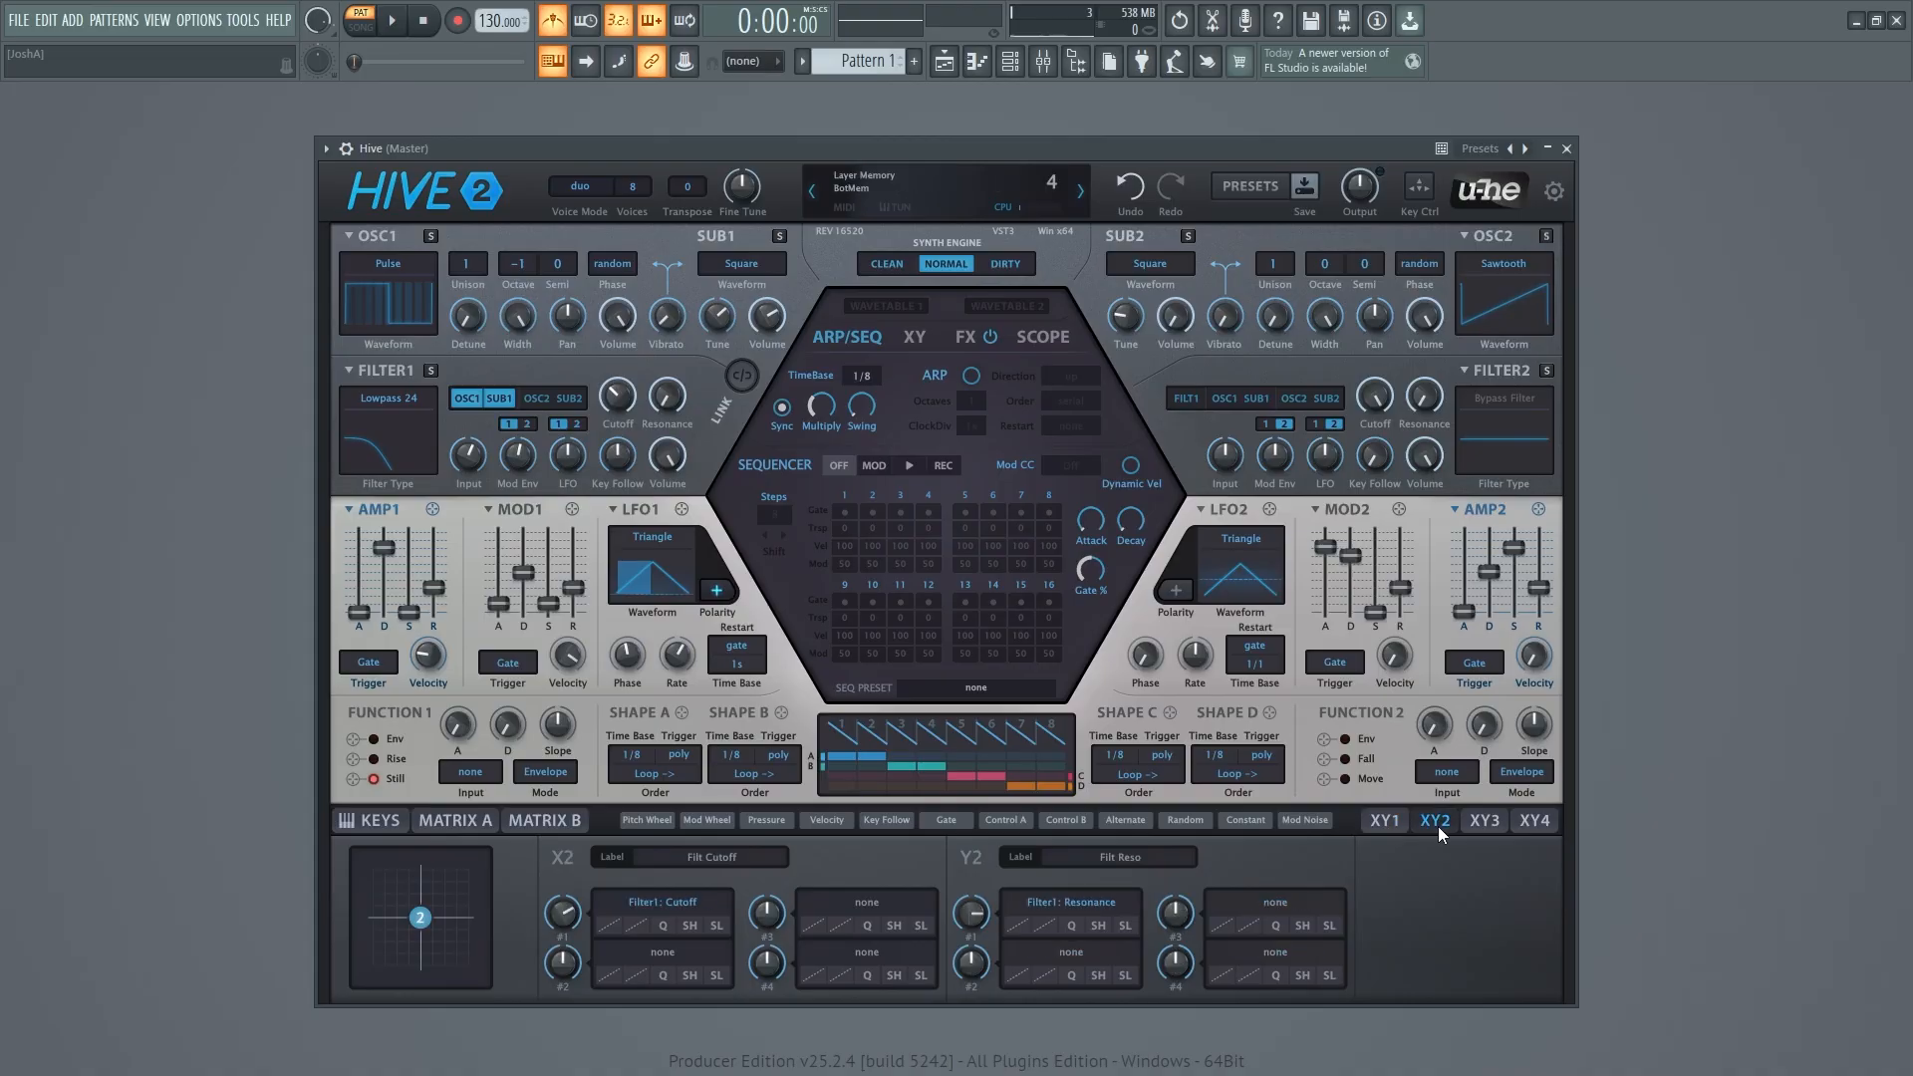
left_click(1492, 832)
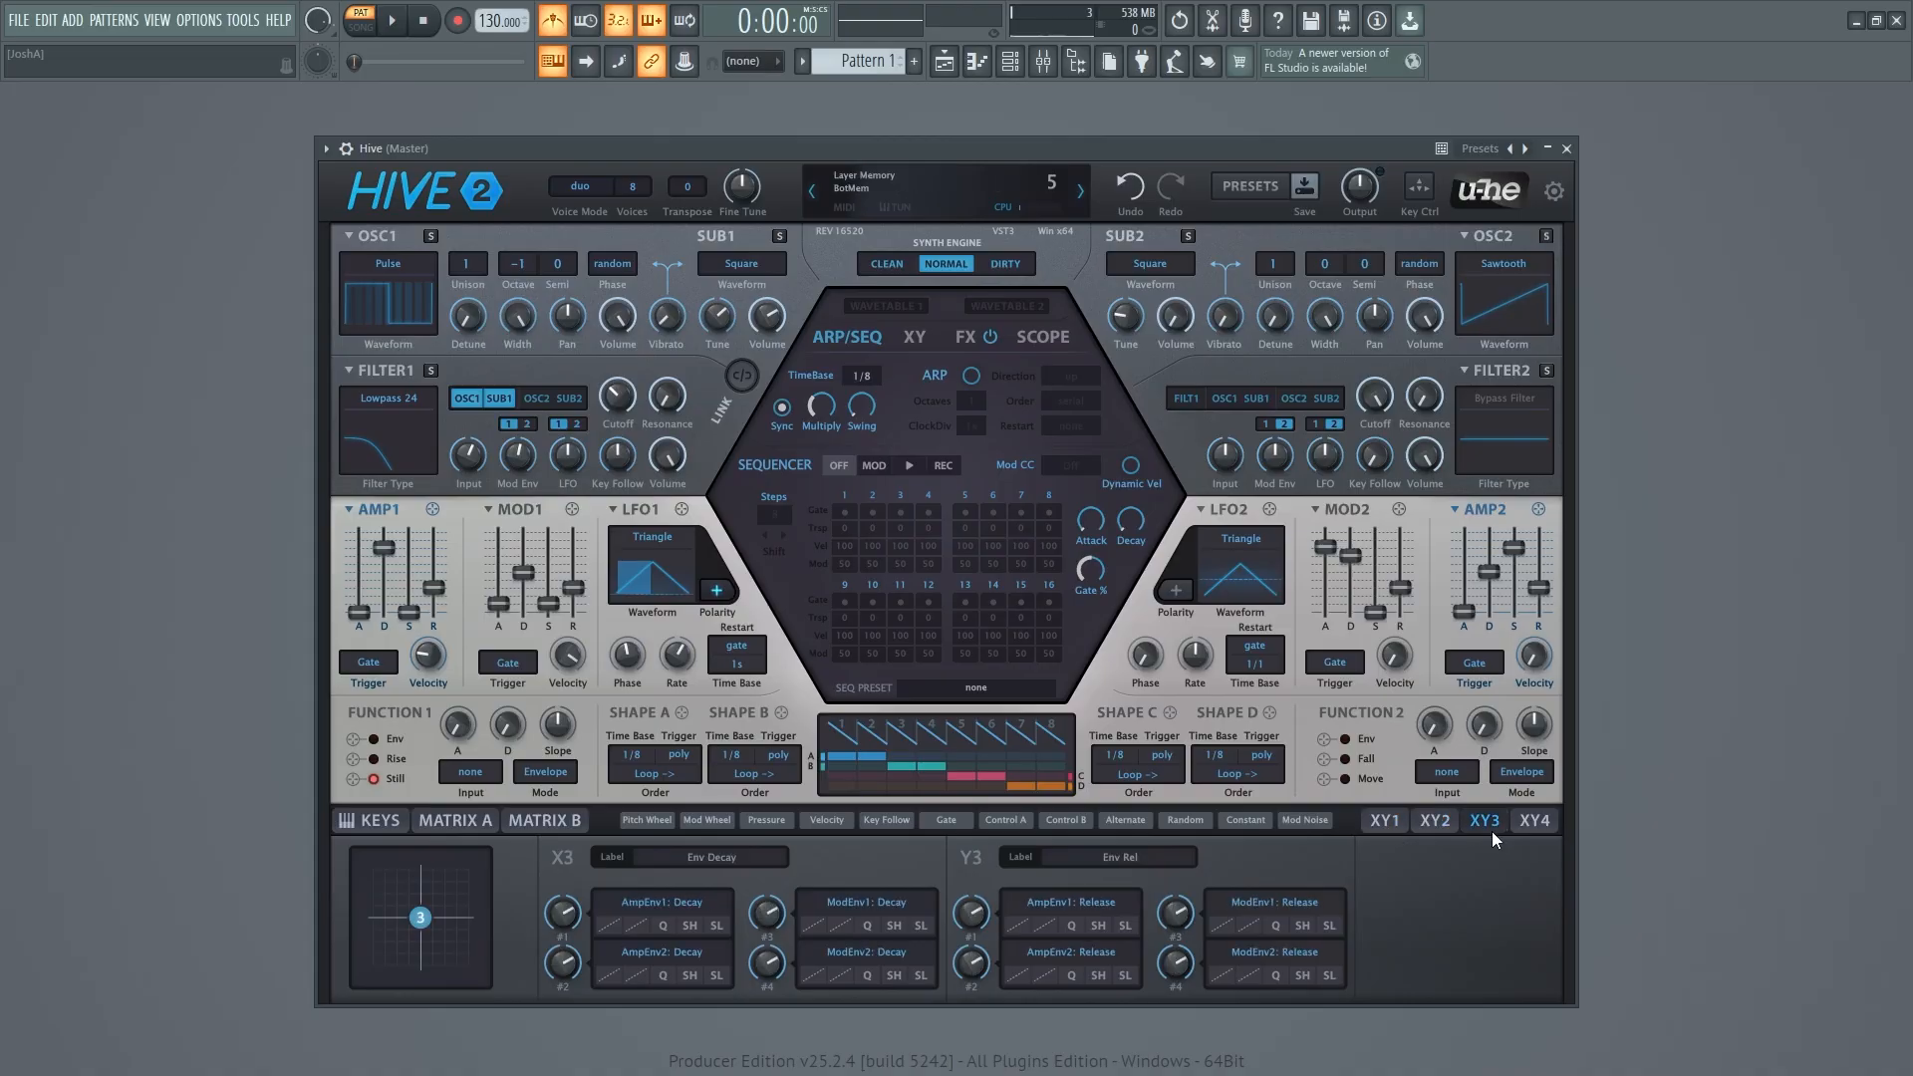
Step: Examine XY1's assignments and the XY page's knob view, and compare them with the macro controls in the preset browser
left_click(1395, 825)
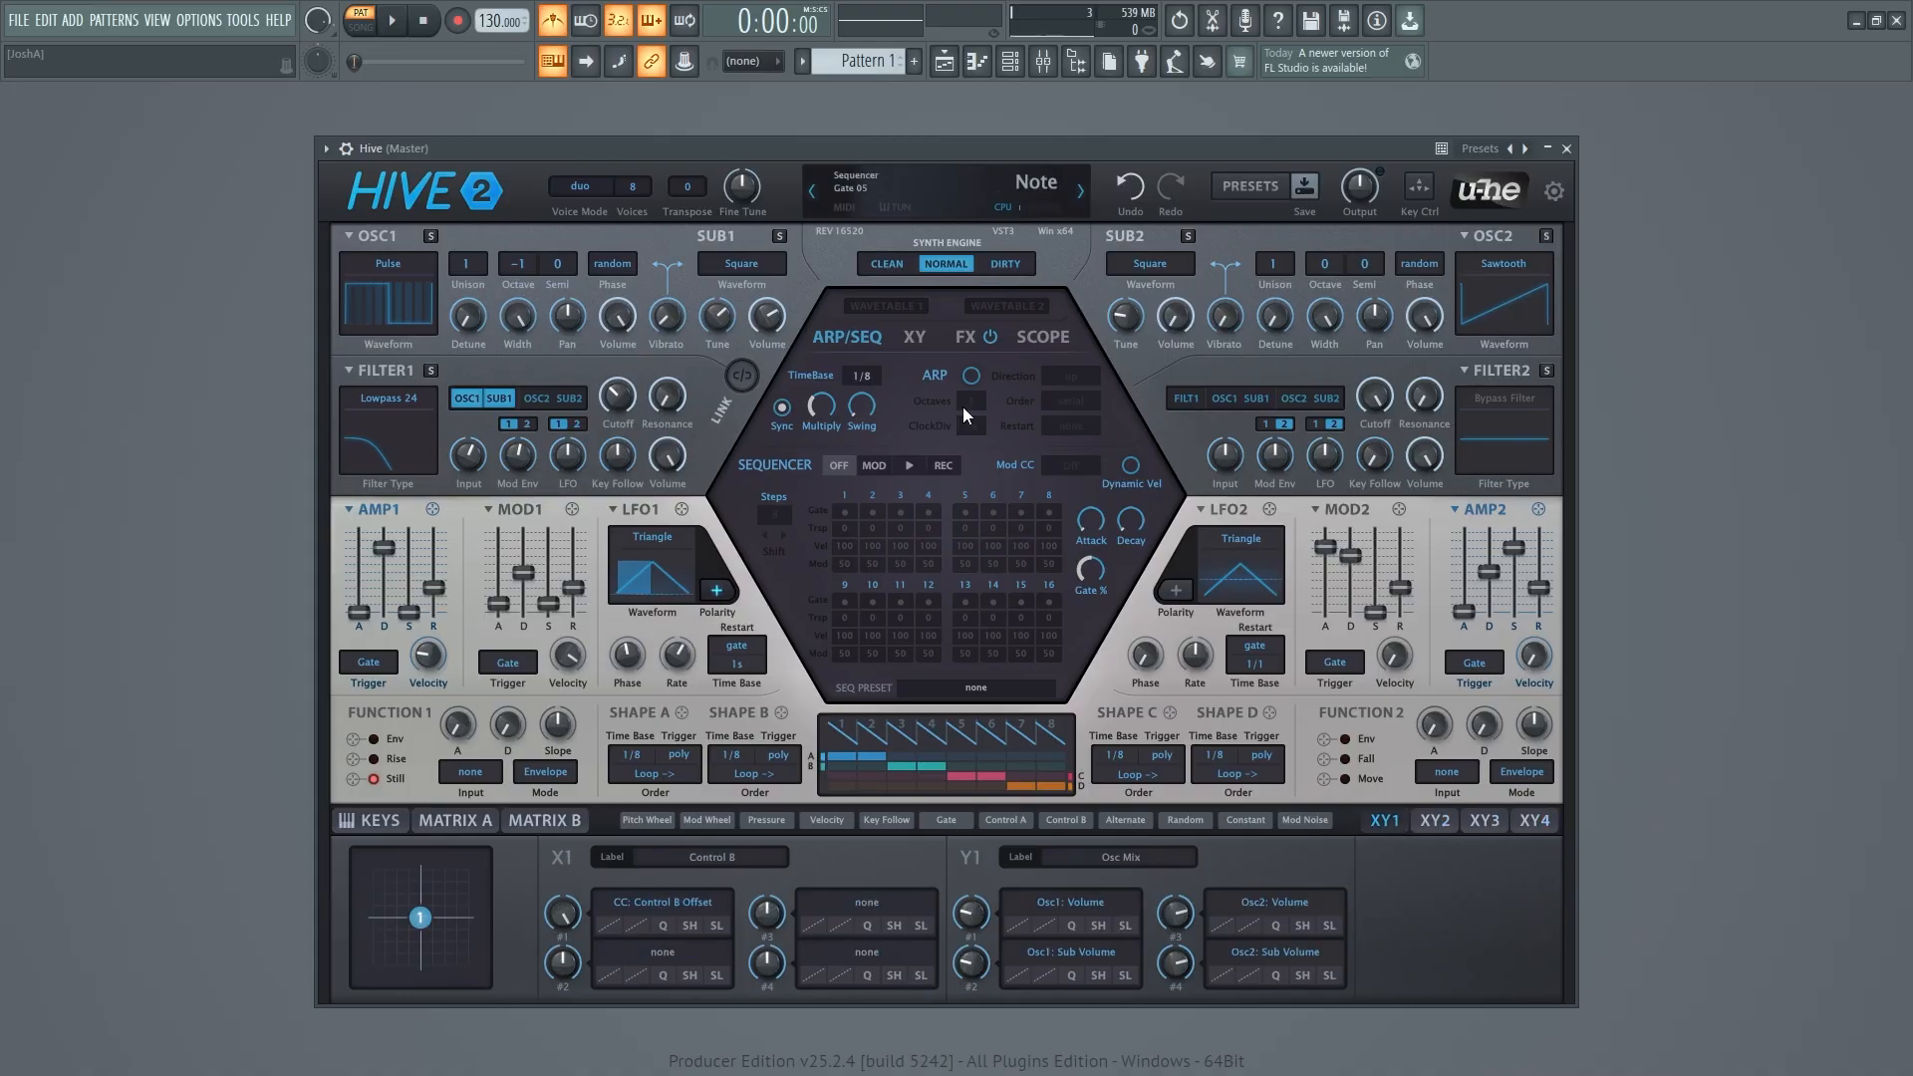
left_click(911, 339)
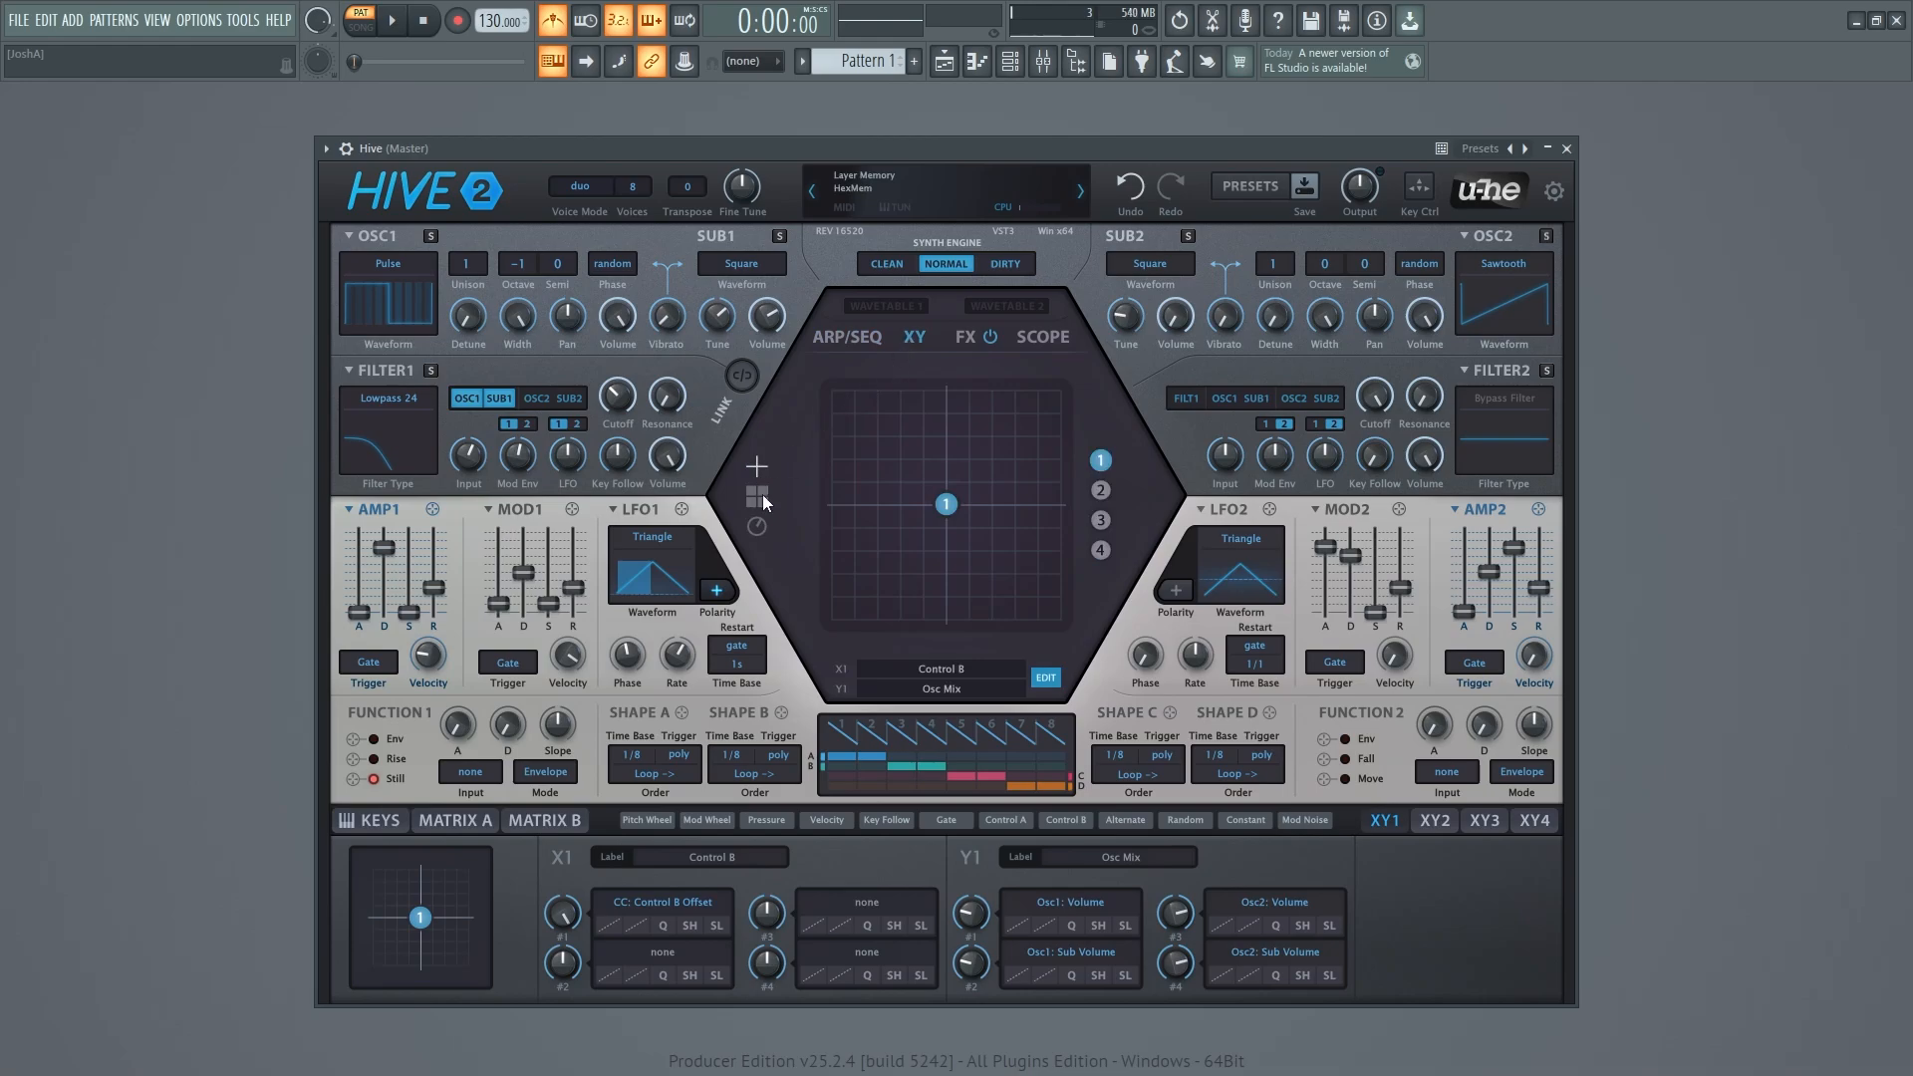
left_click(755, 530)
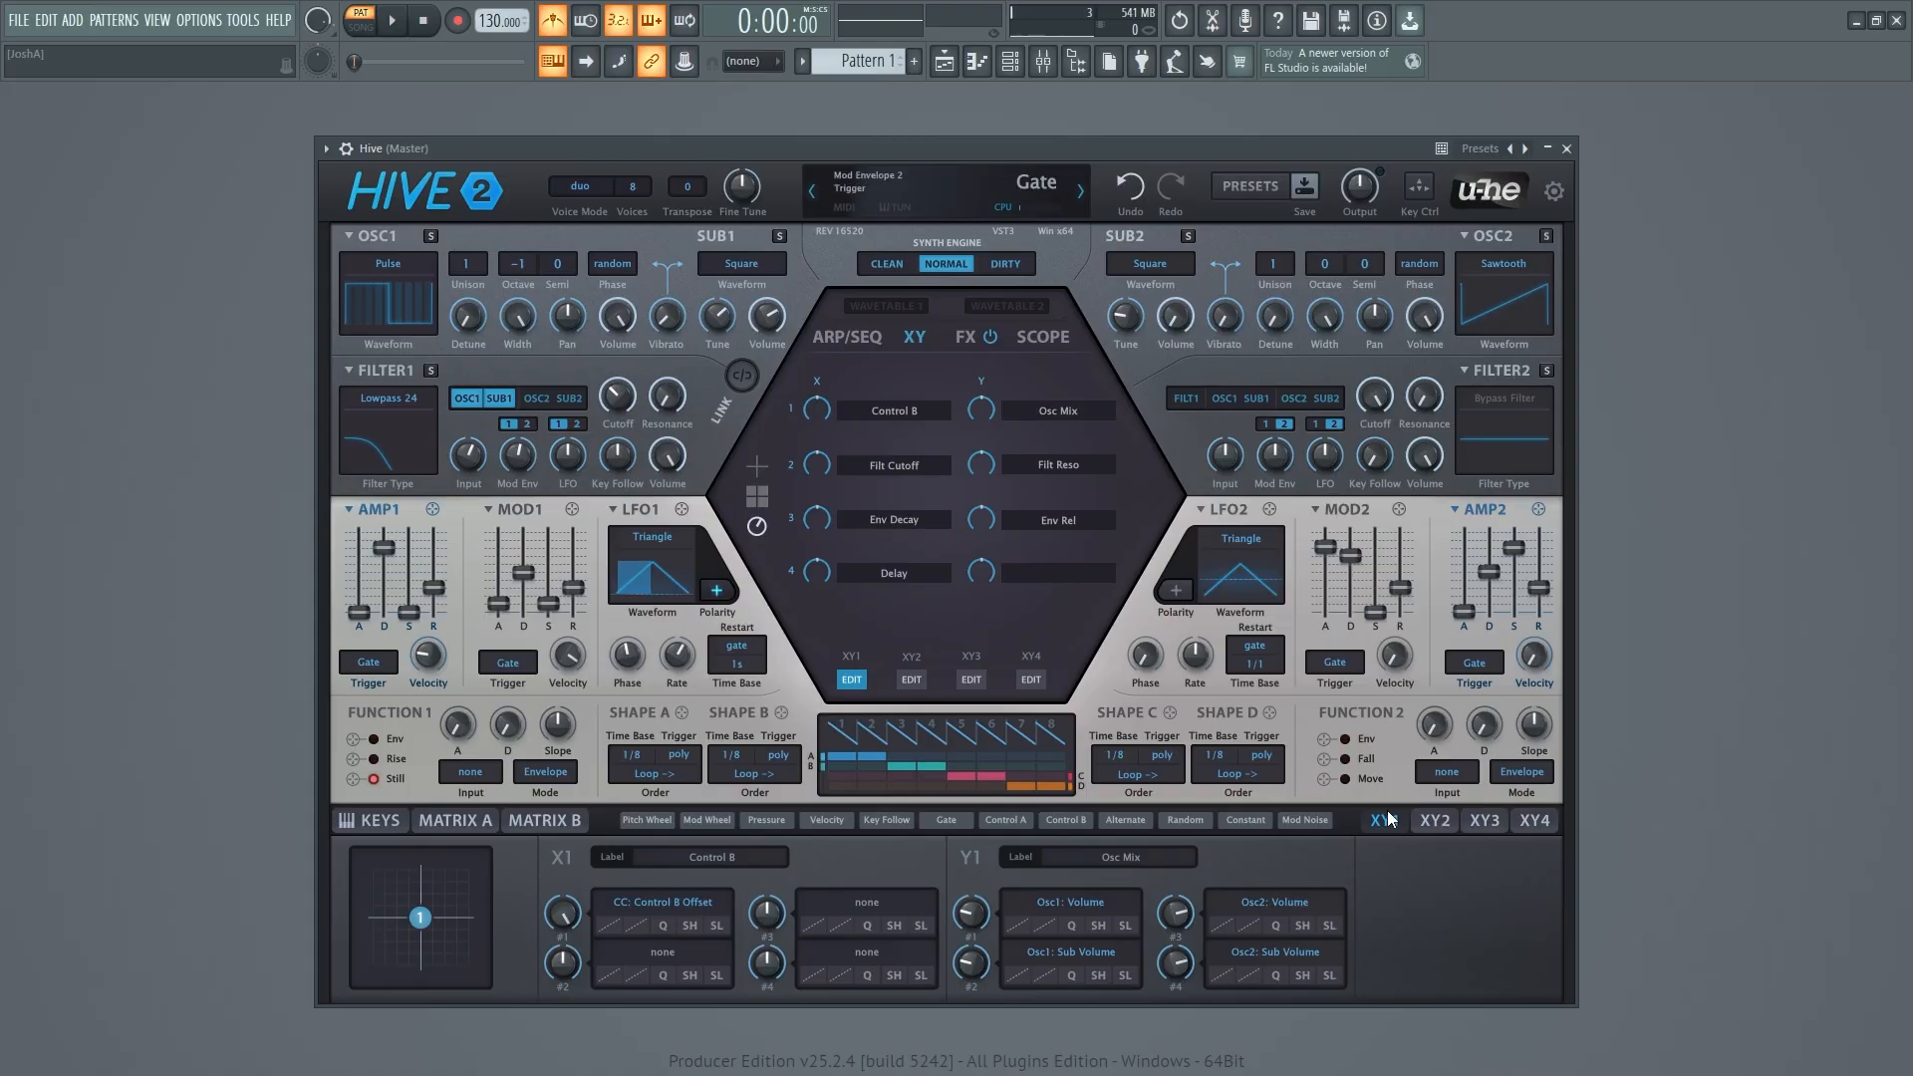
left_click(1236, 194)
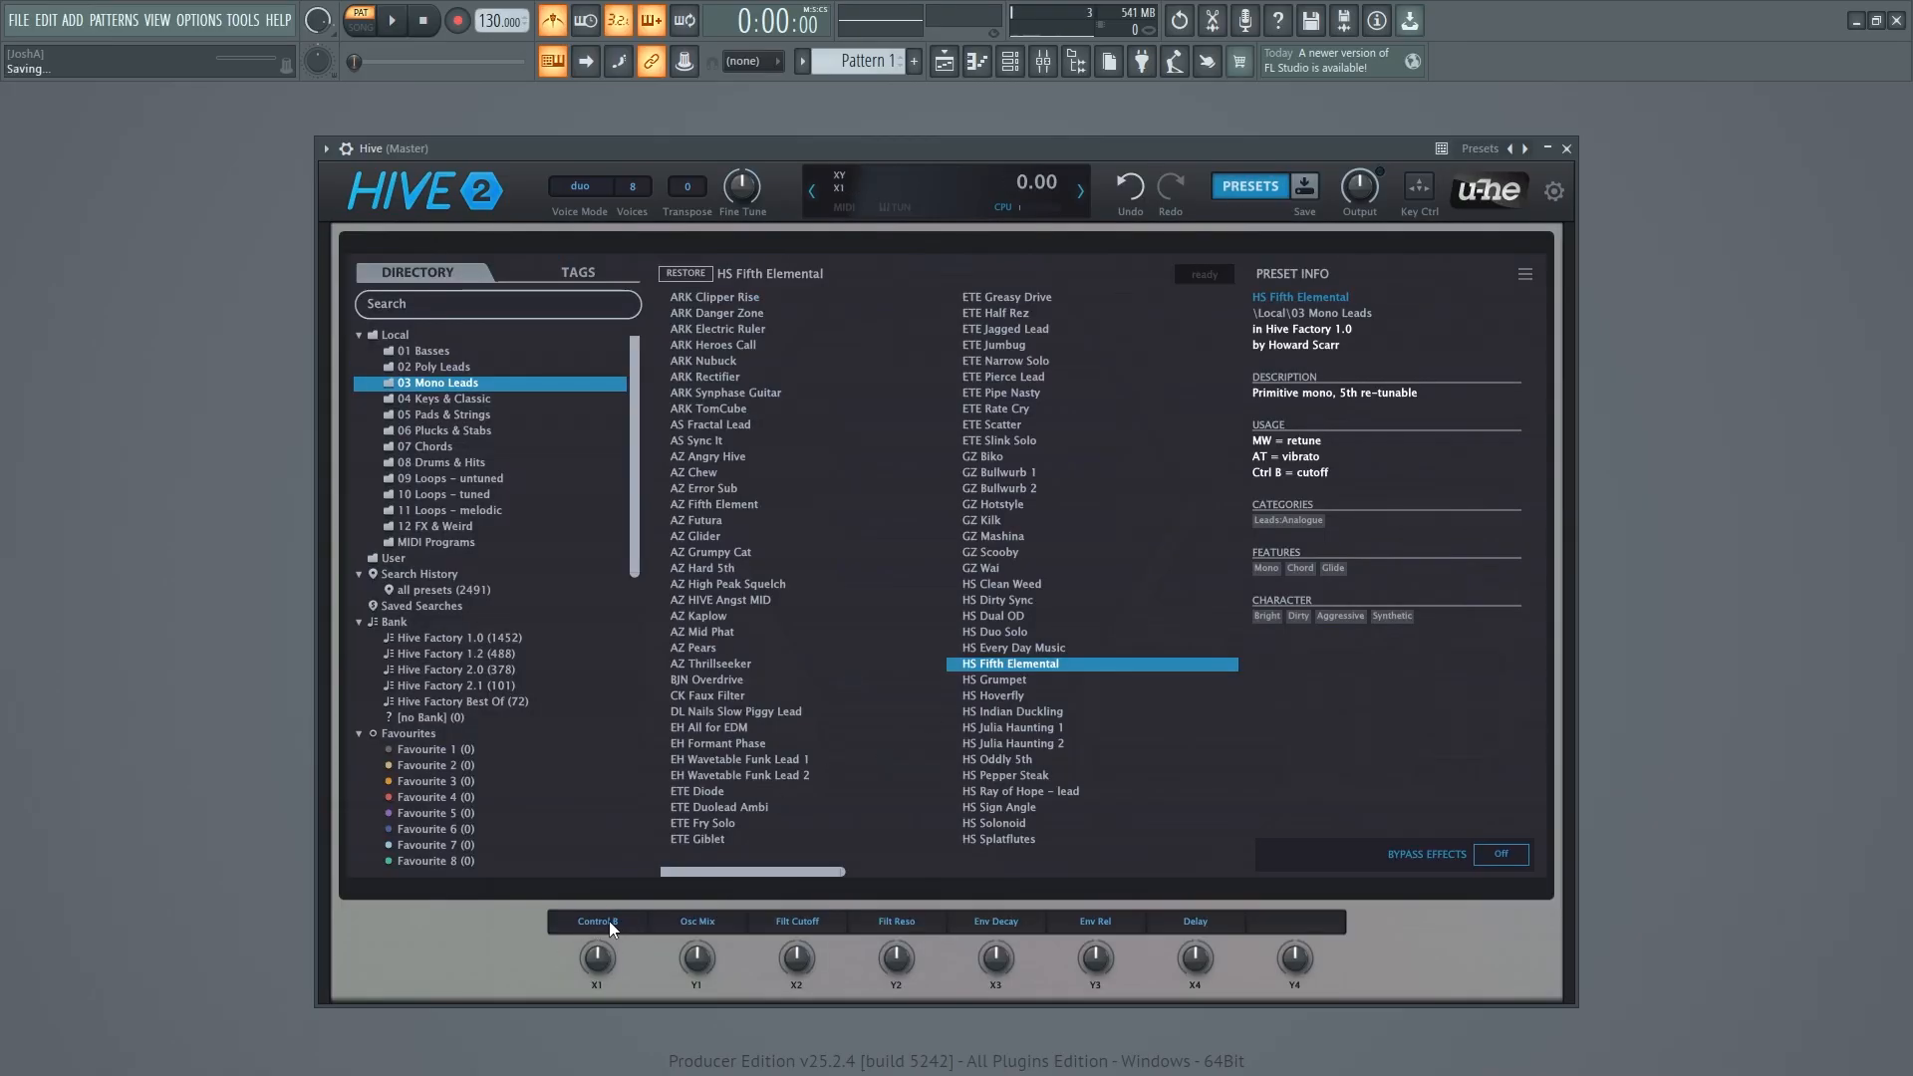
left_click(1232, 195)
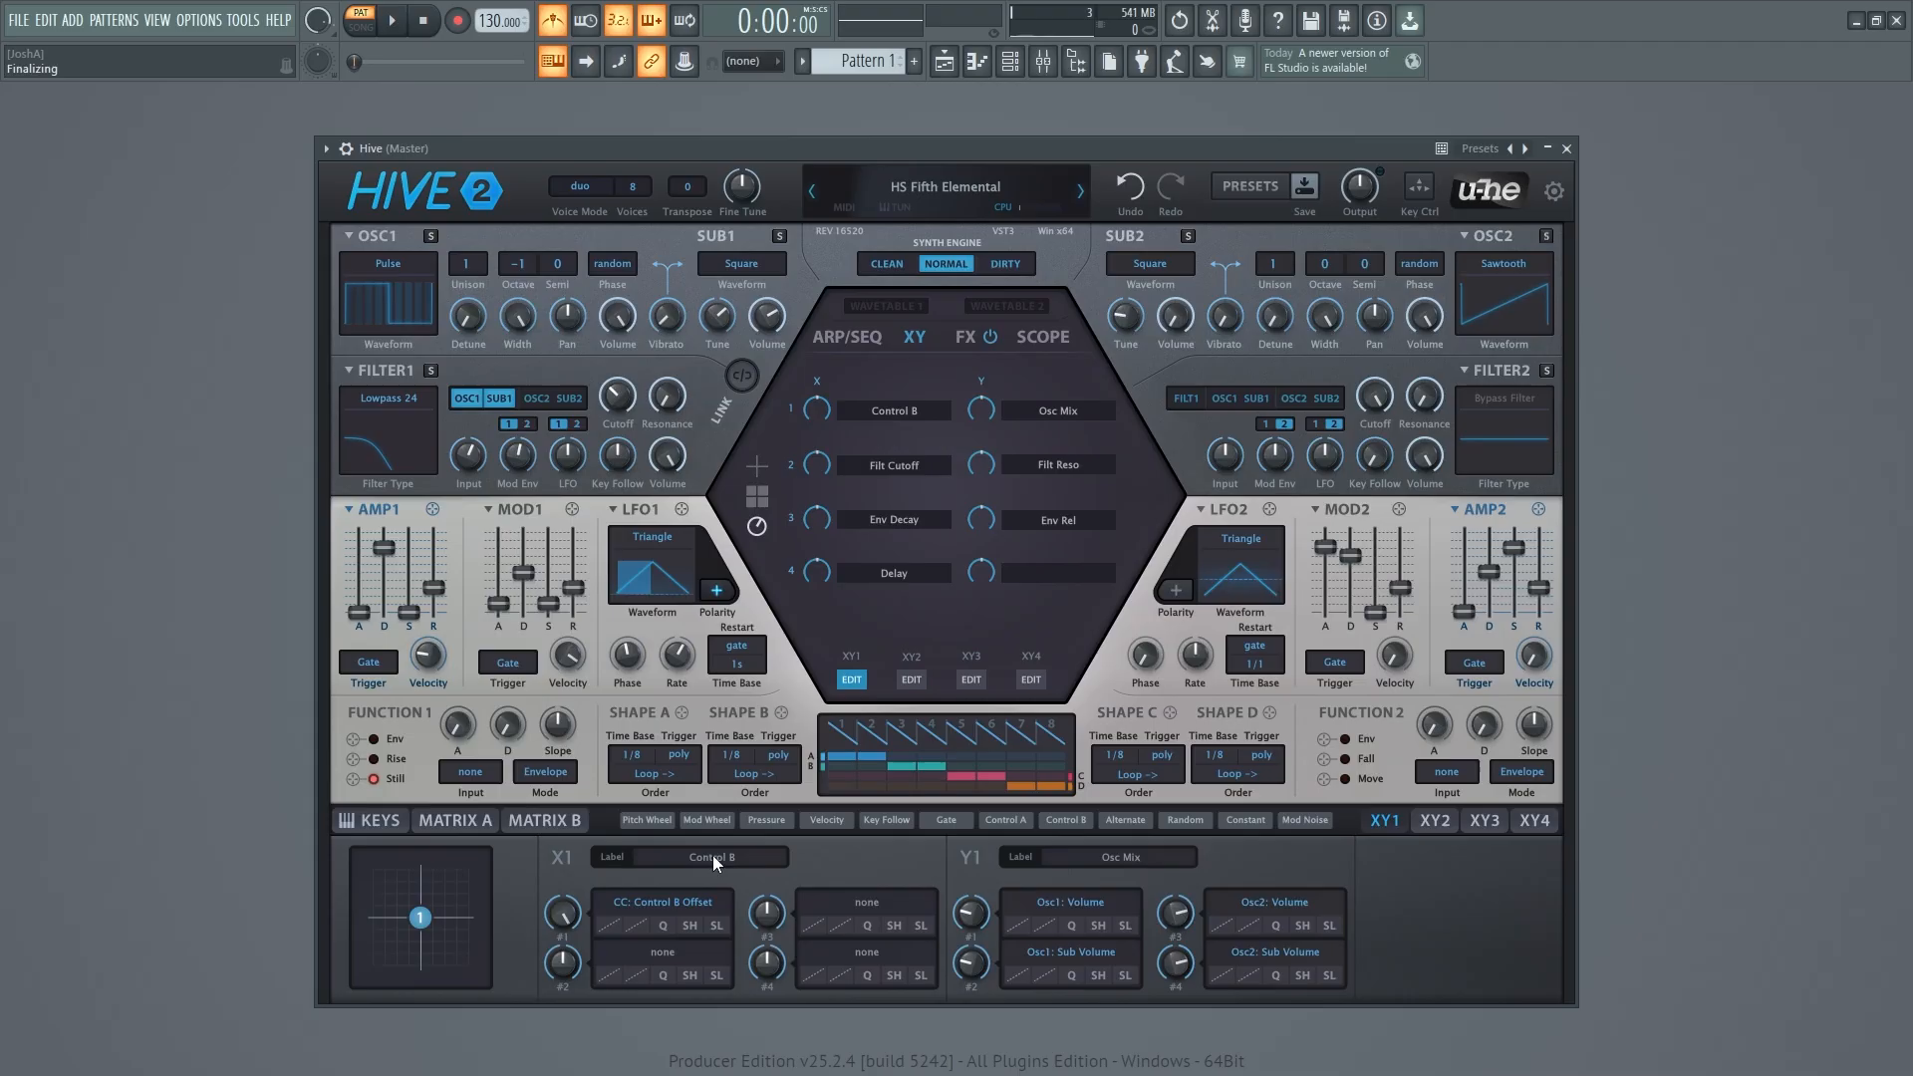
Step: Try Mod Envelope 2 Sustain as the first X1 target
right_click(684, 907)
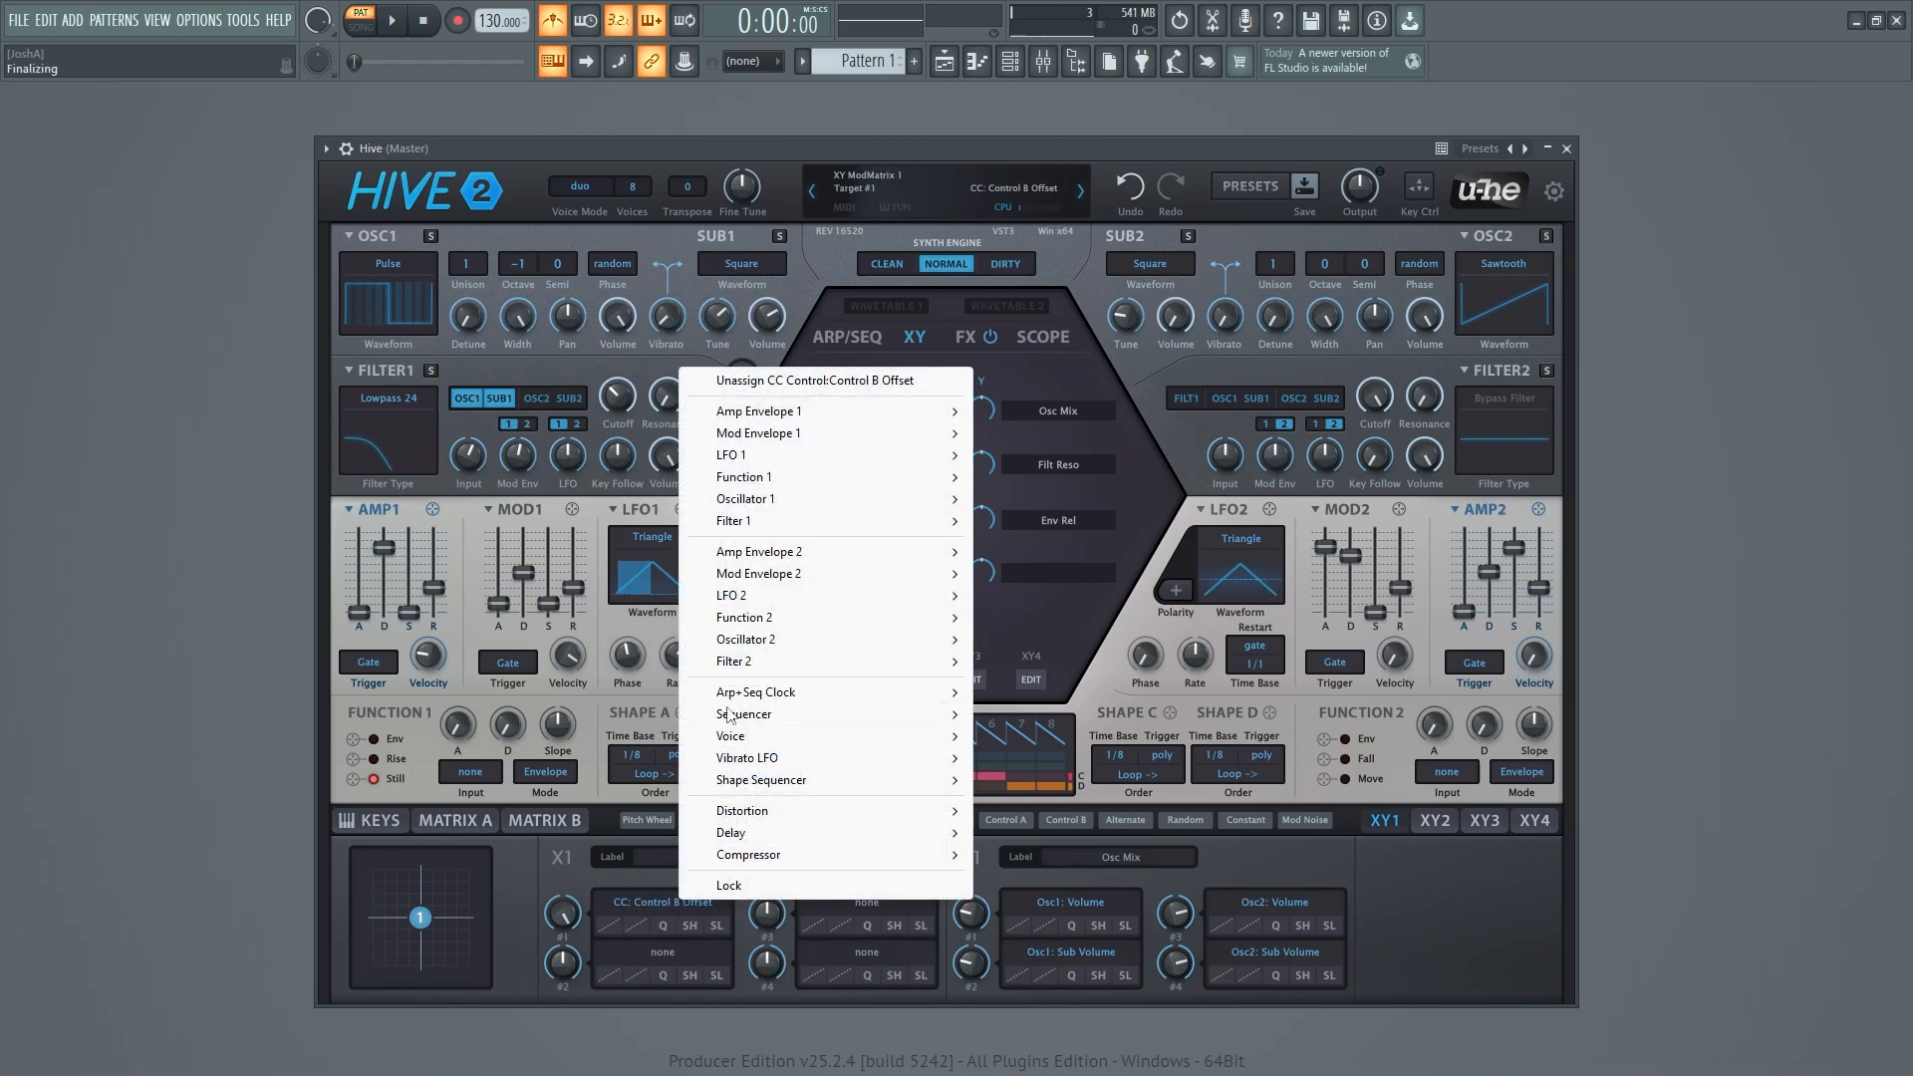
mouse_move(803, 575)
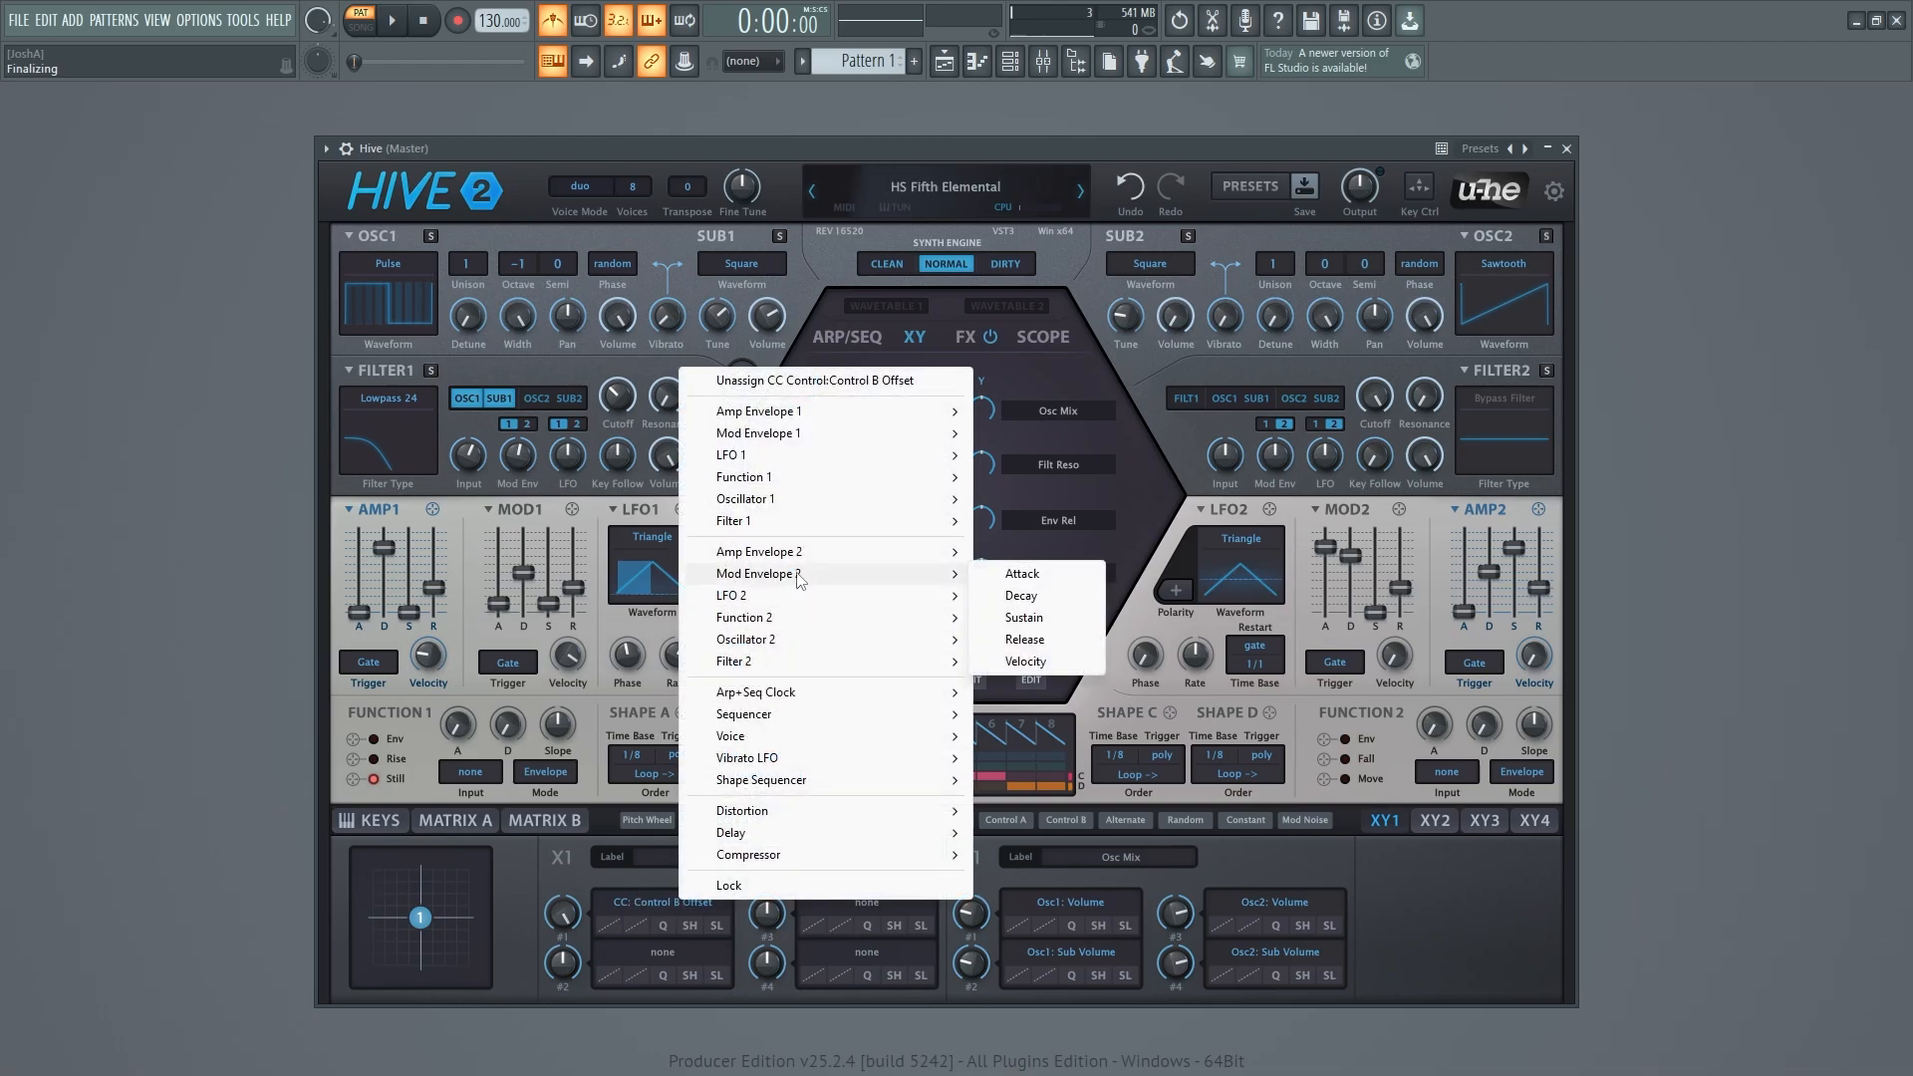
left_click(1024, 618)
Step: Assign Oscillator 1 Vibrato to the first X1 target slot and Voice Glide to the third
right_click(685, 911)
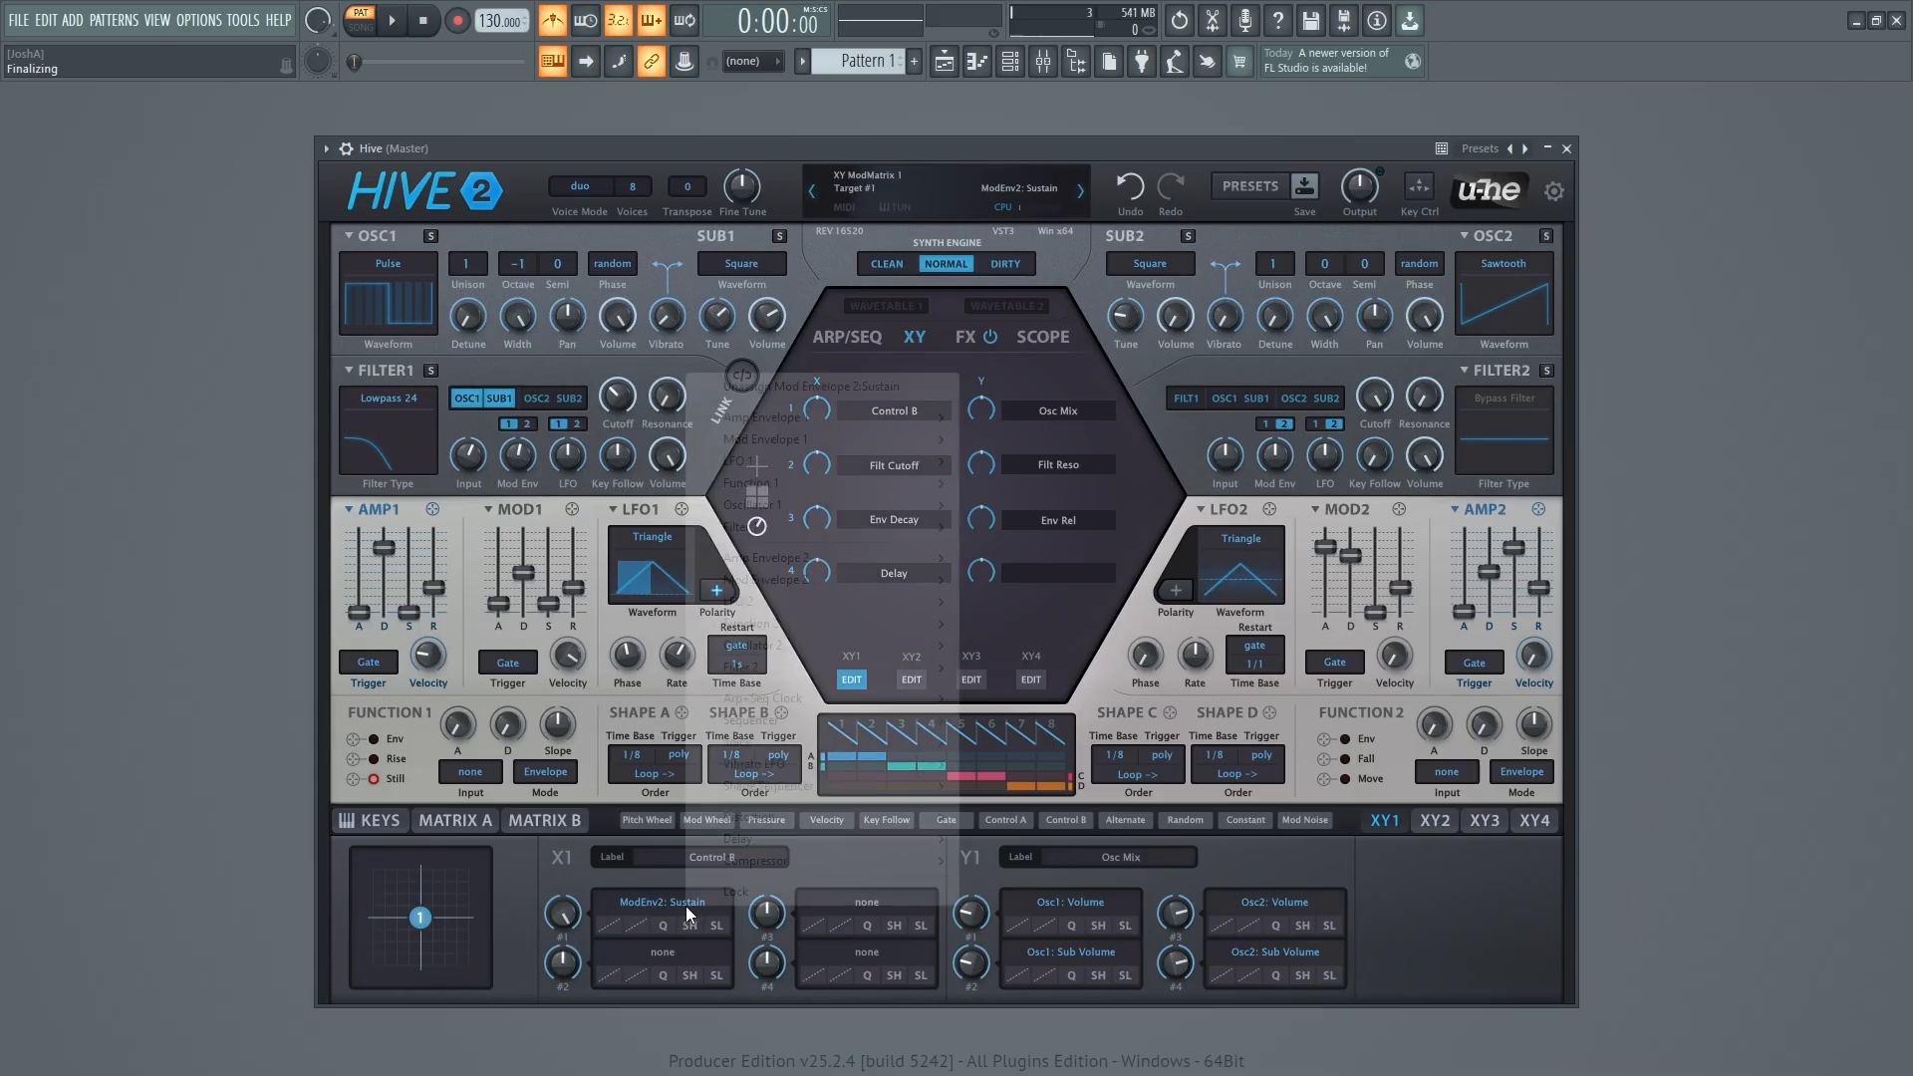
mouse_move(802, 504)
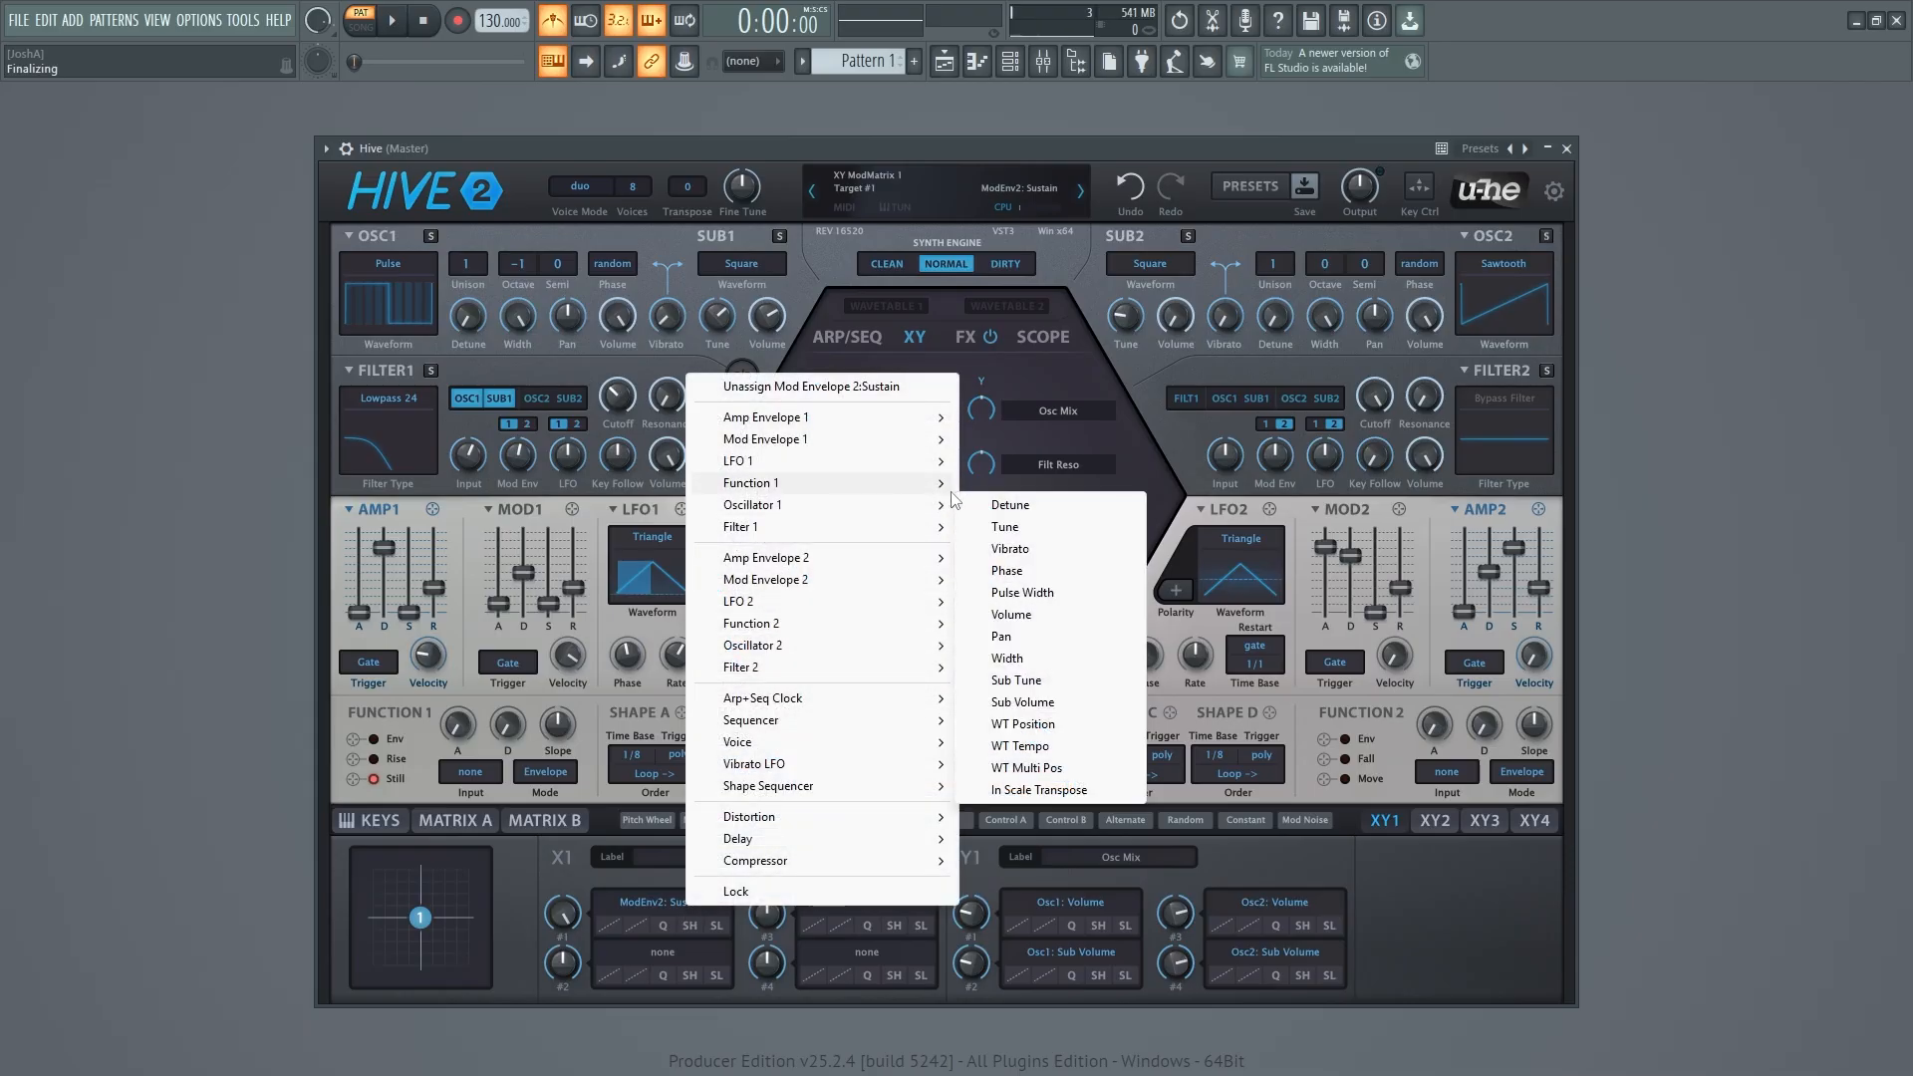
left_click(1037, 552)
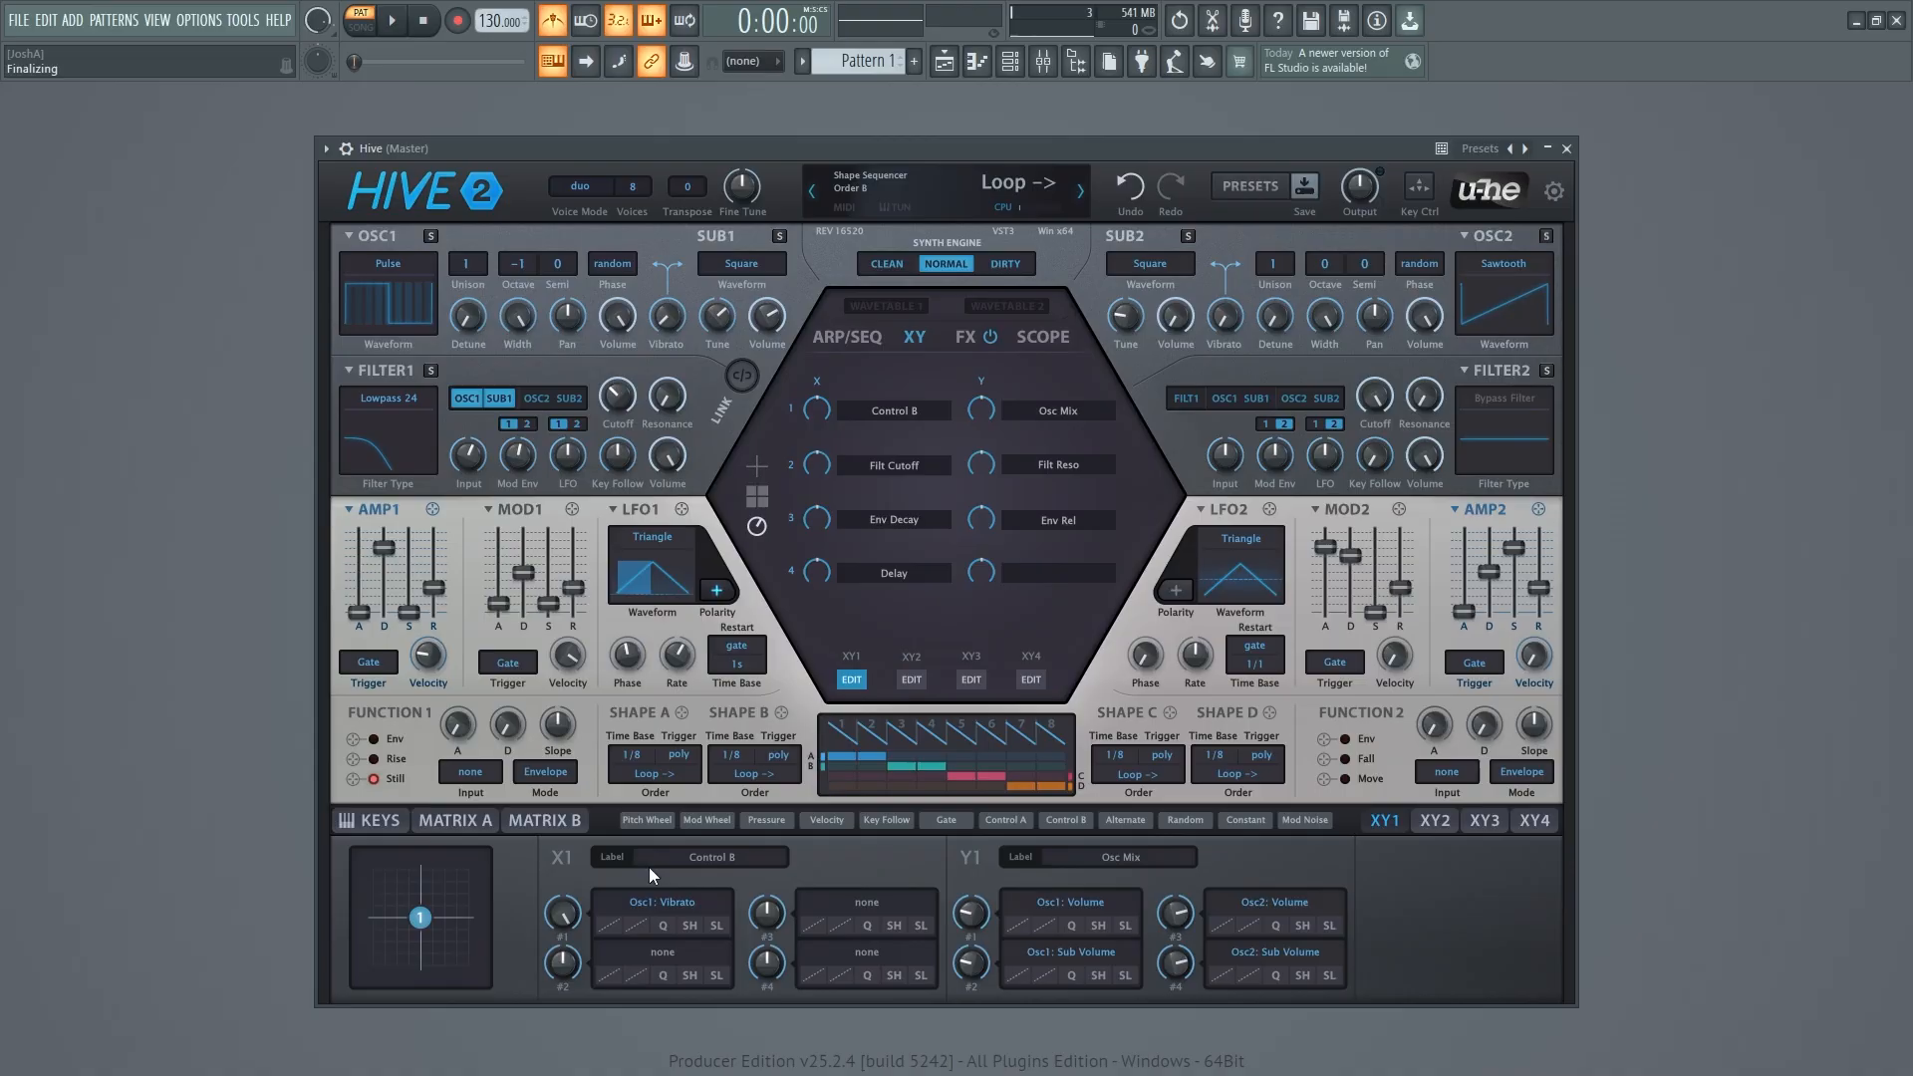
right_click(870, 913)
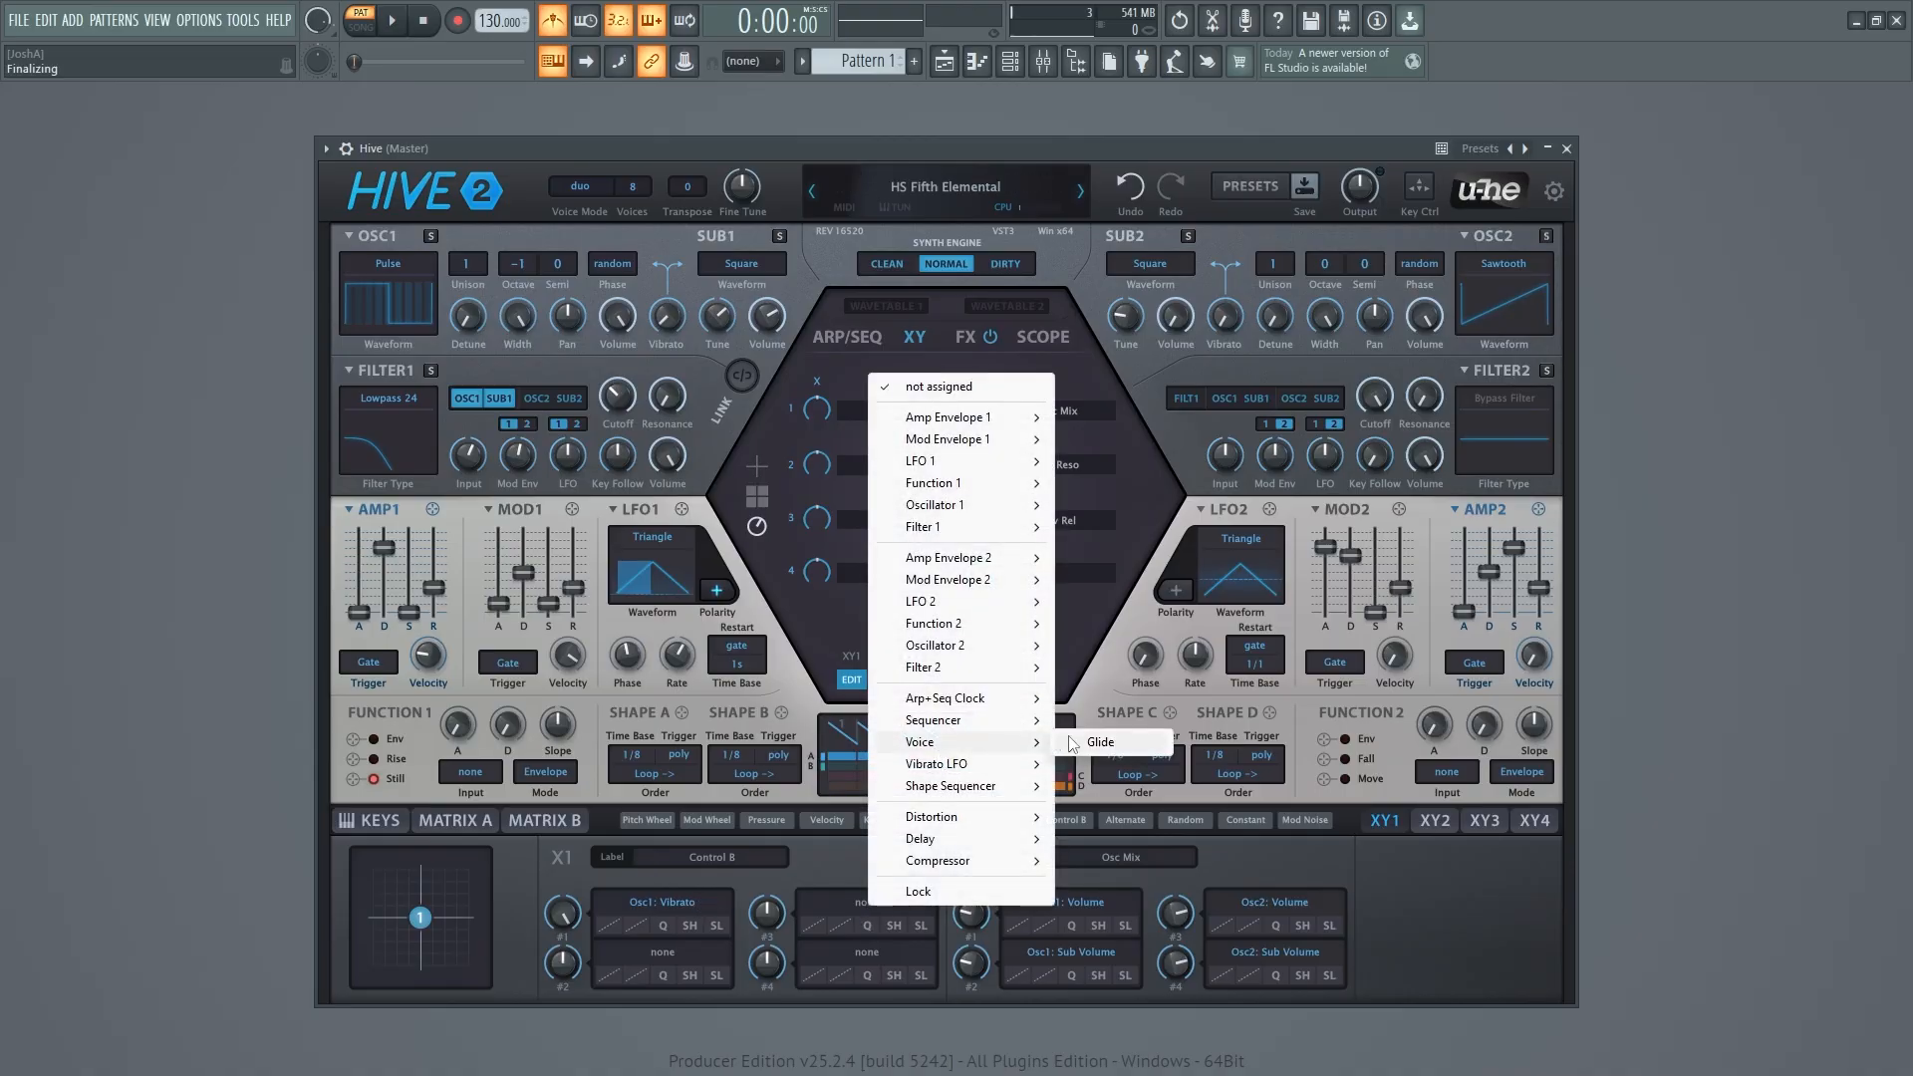
left_click(1077, 742)
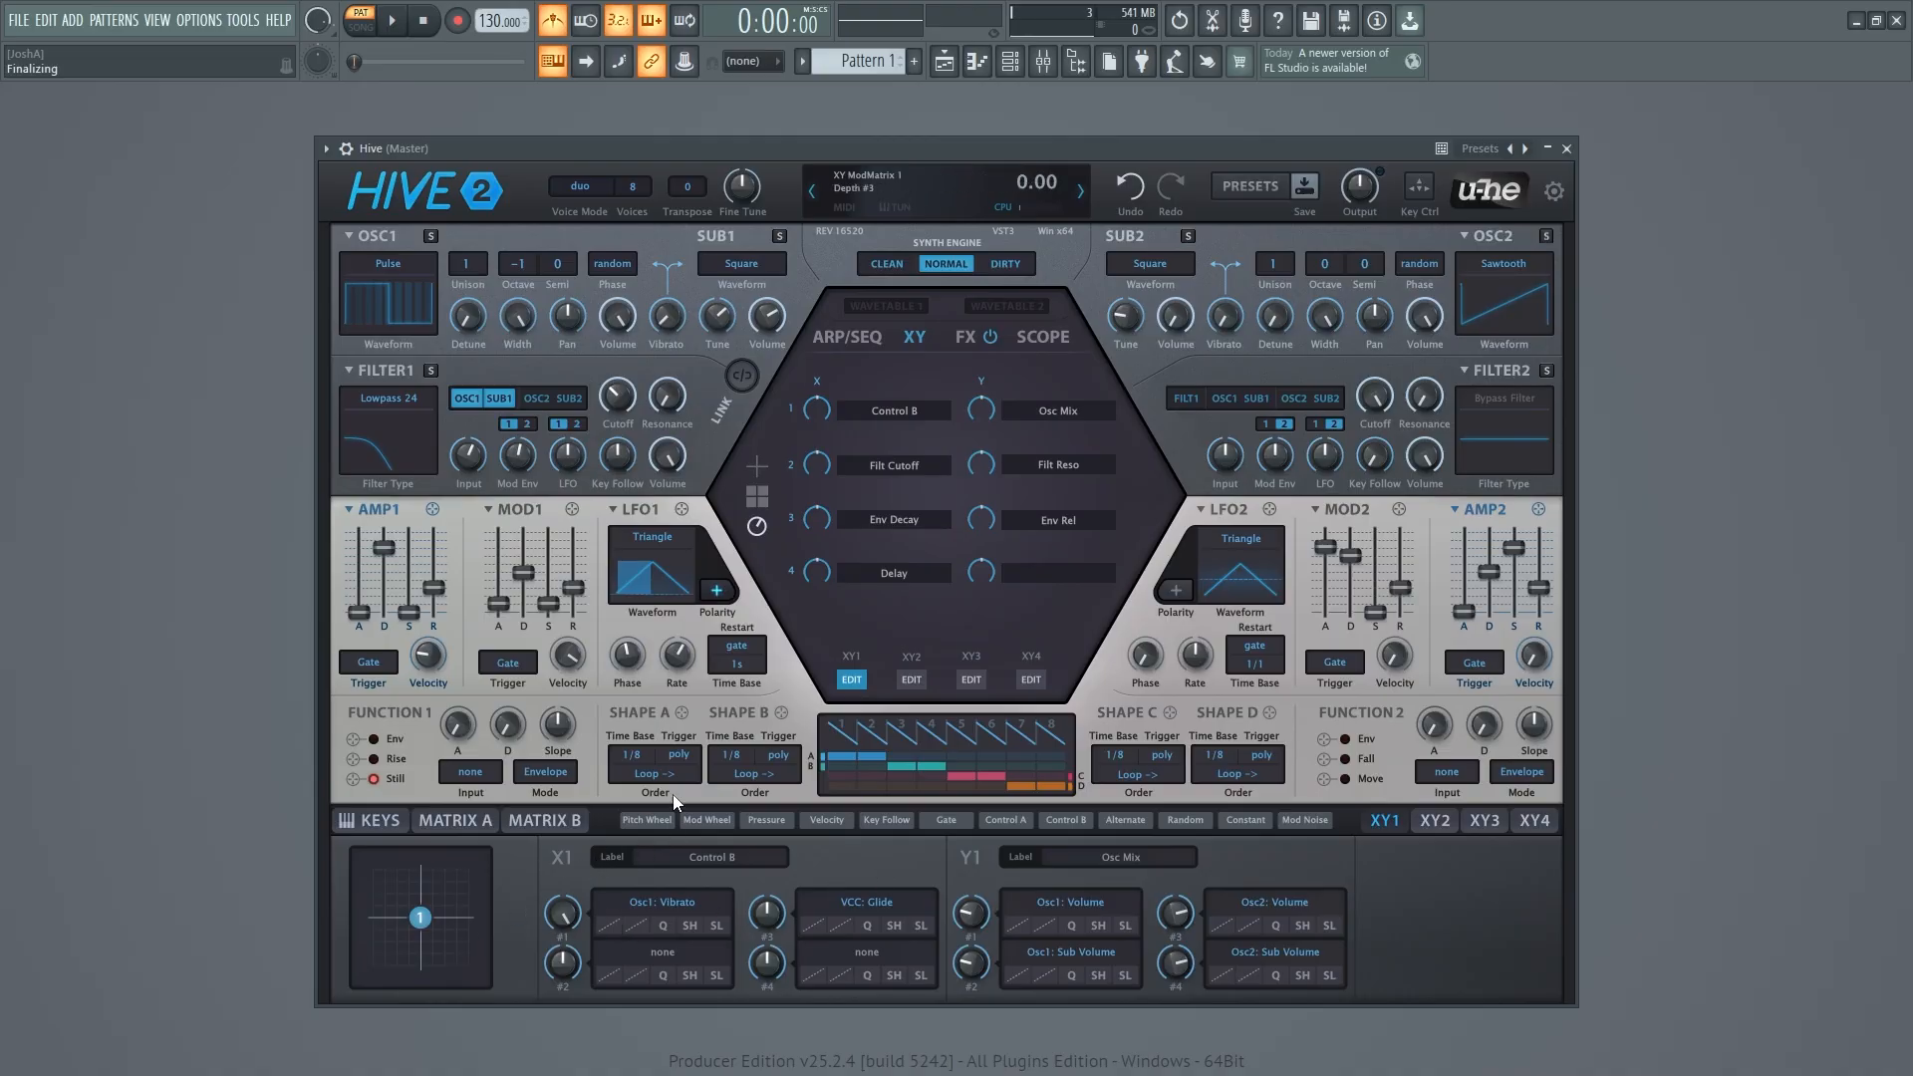
Step: Check the macro knobs in the preset browser and try out the X2 Filt Cutoff knob on the XY page
left_click(1235, 190)
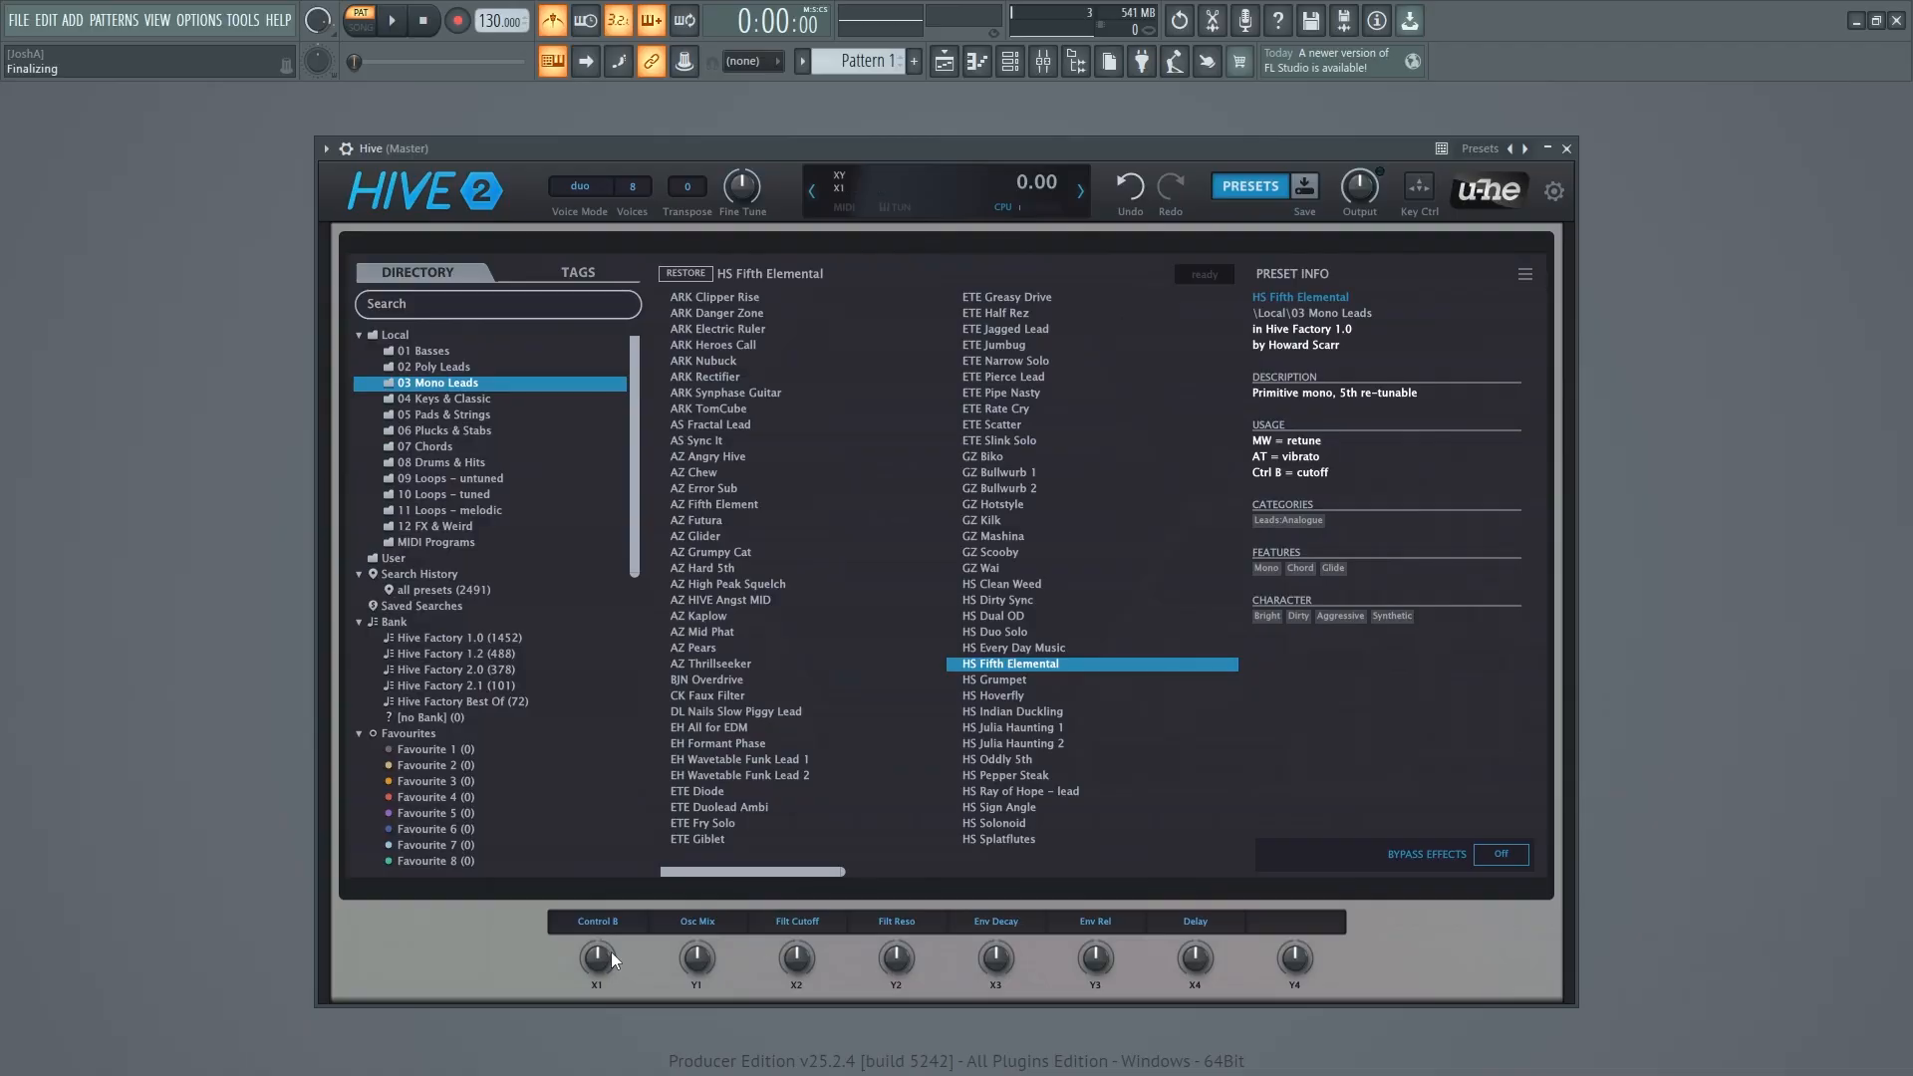
left_click(1267, 193)
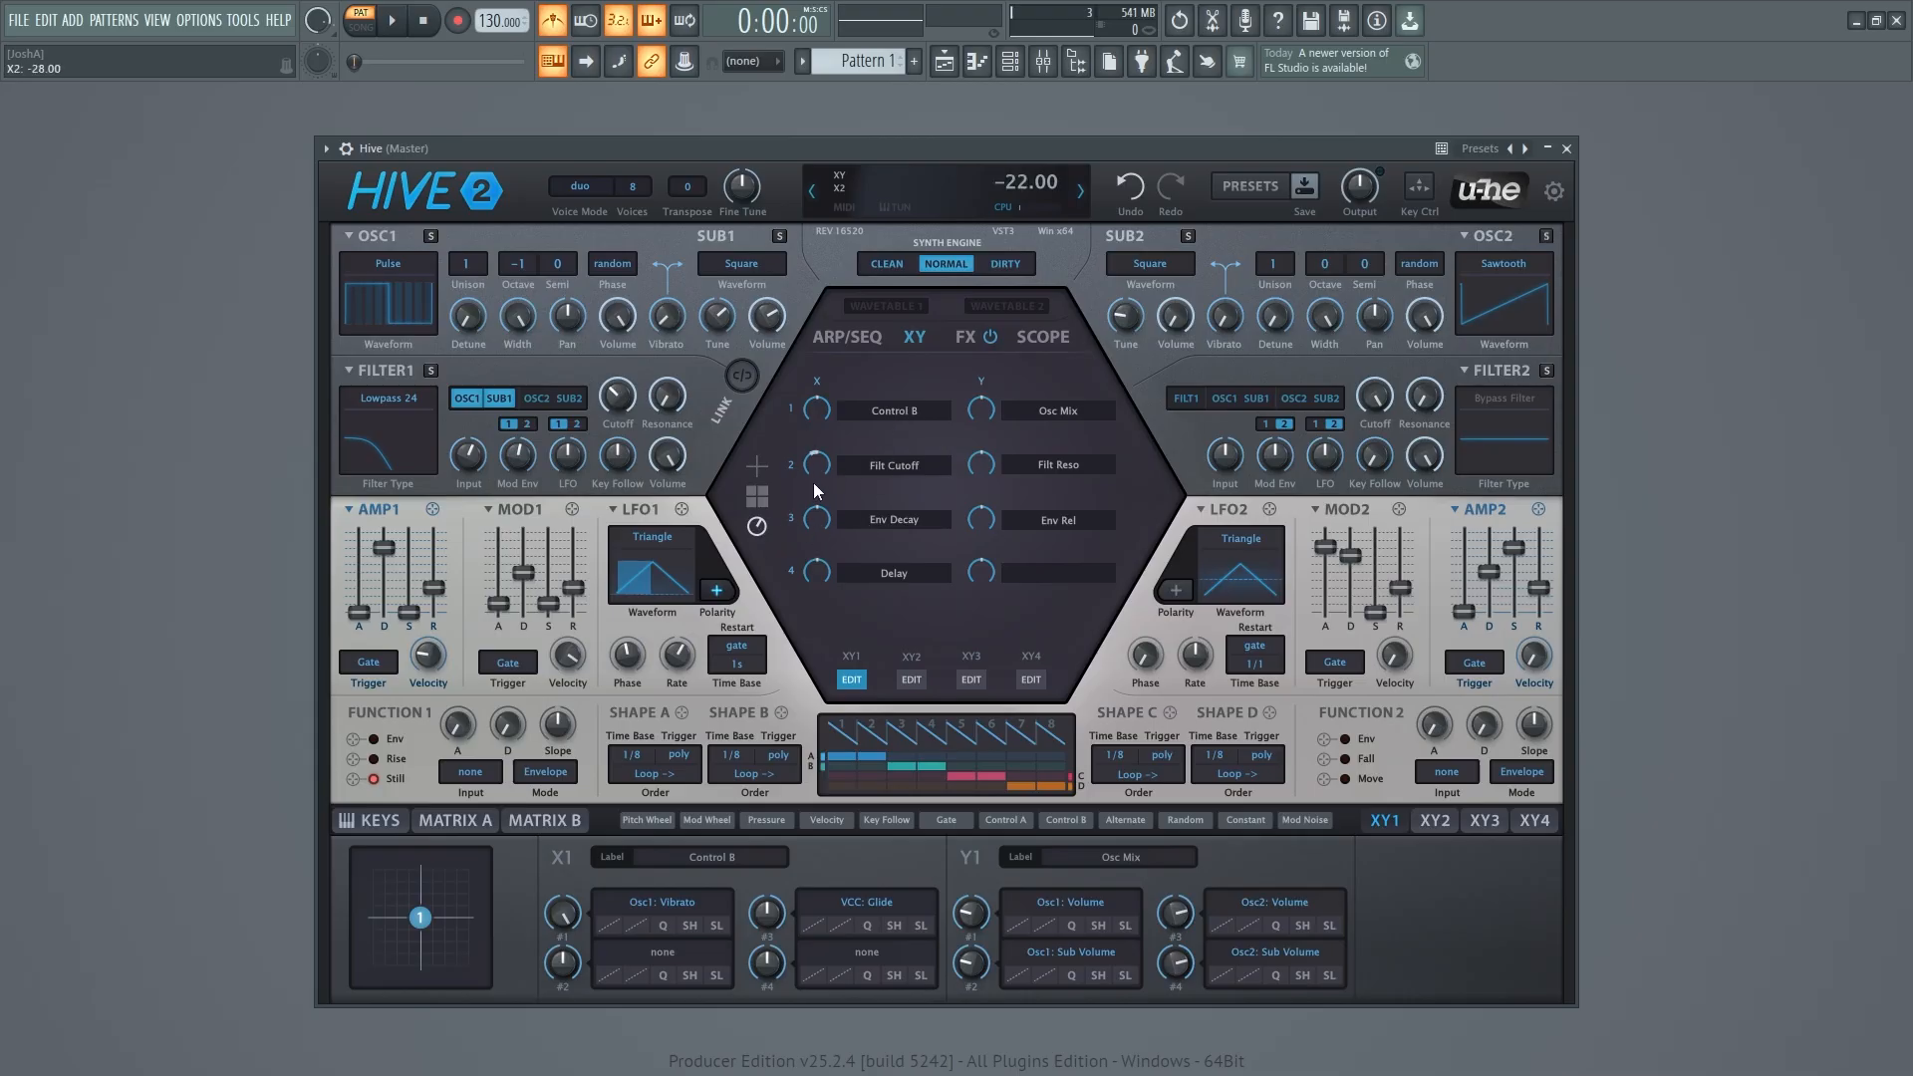
scroll(816, 463, "down", 1)
Step: Show all four XY pads together and reposition pads 1 and 2 to vary their macros
left_click(765, 501)
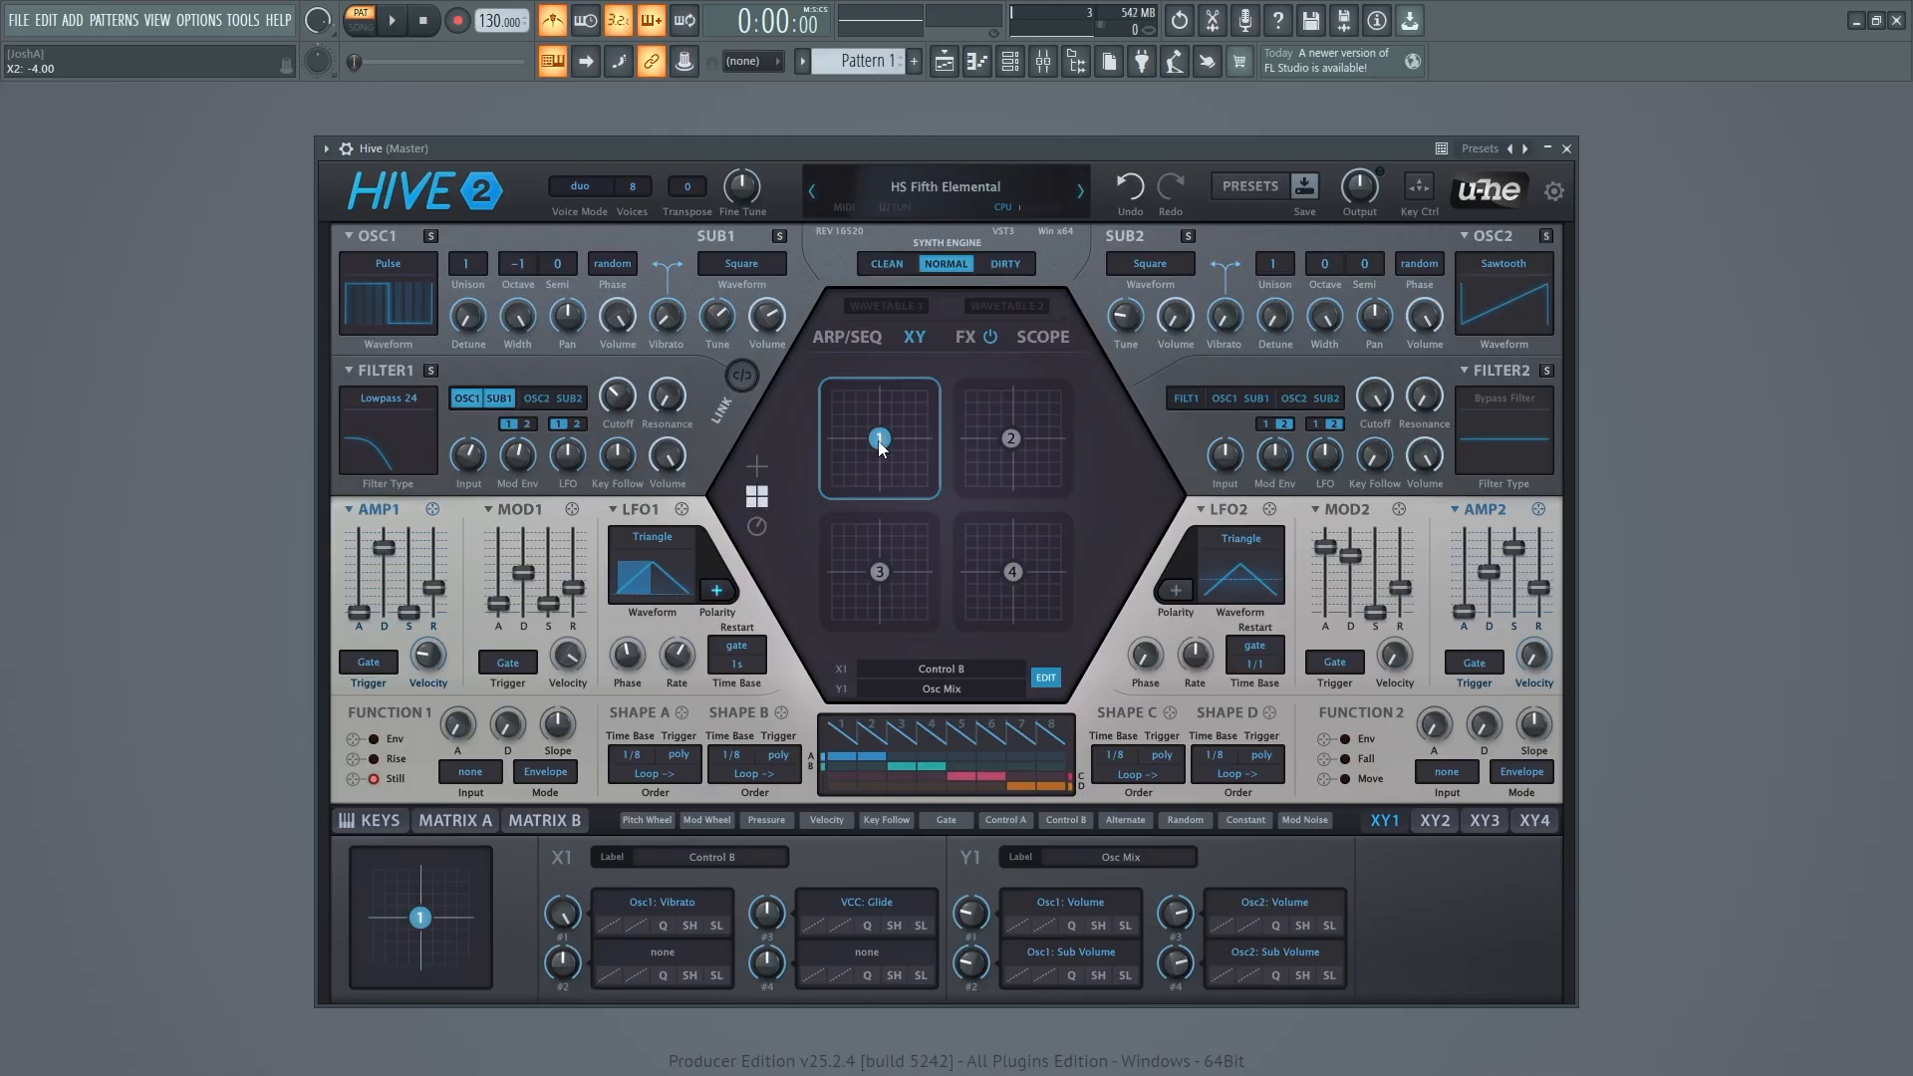
left_click_drag(881, 447, 848, 504)
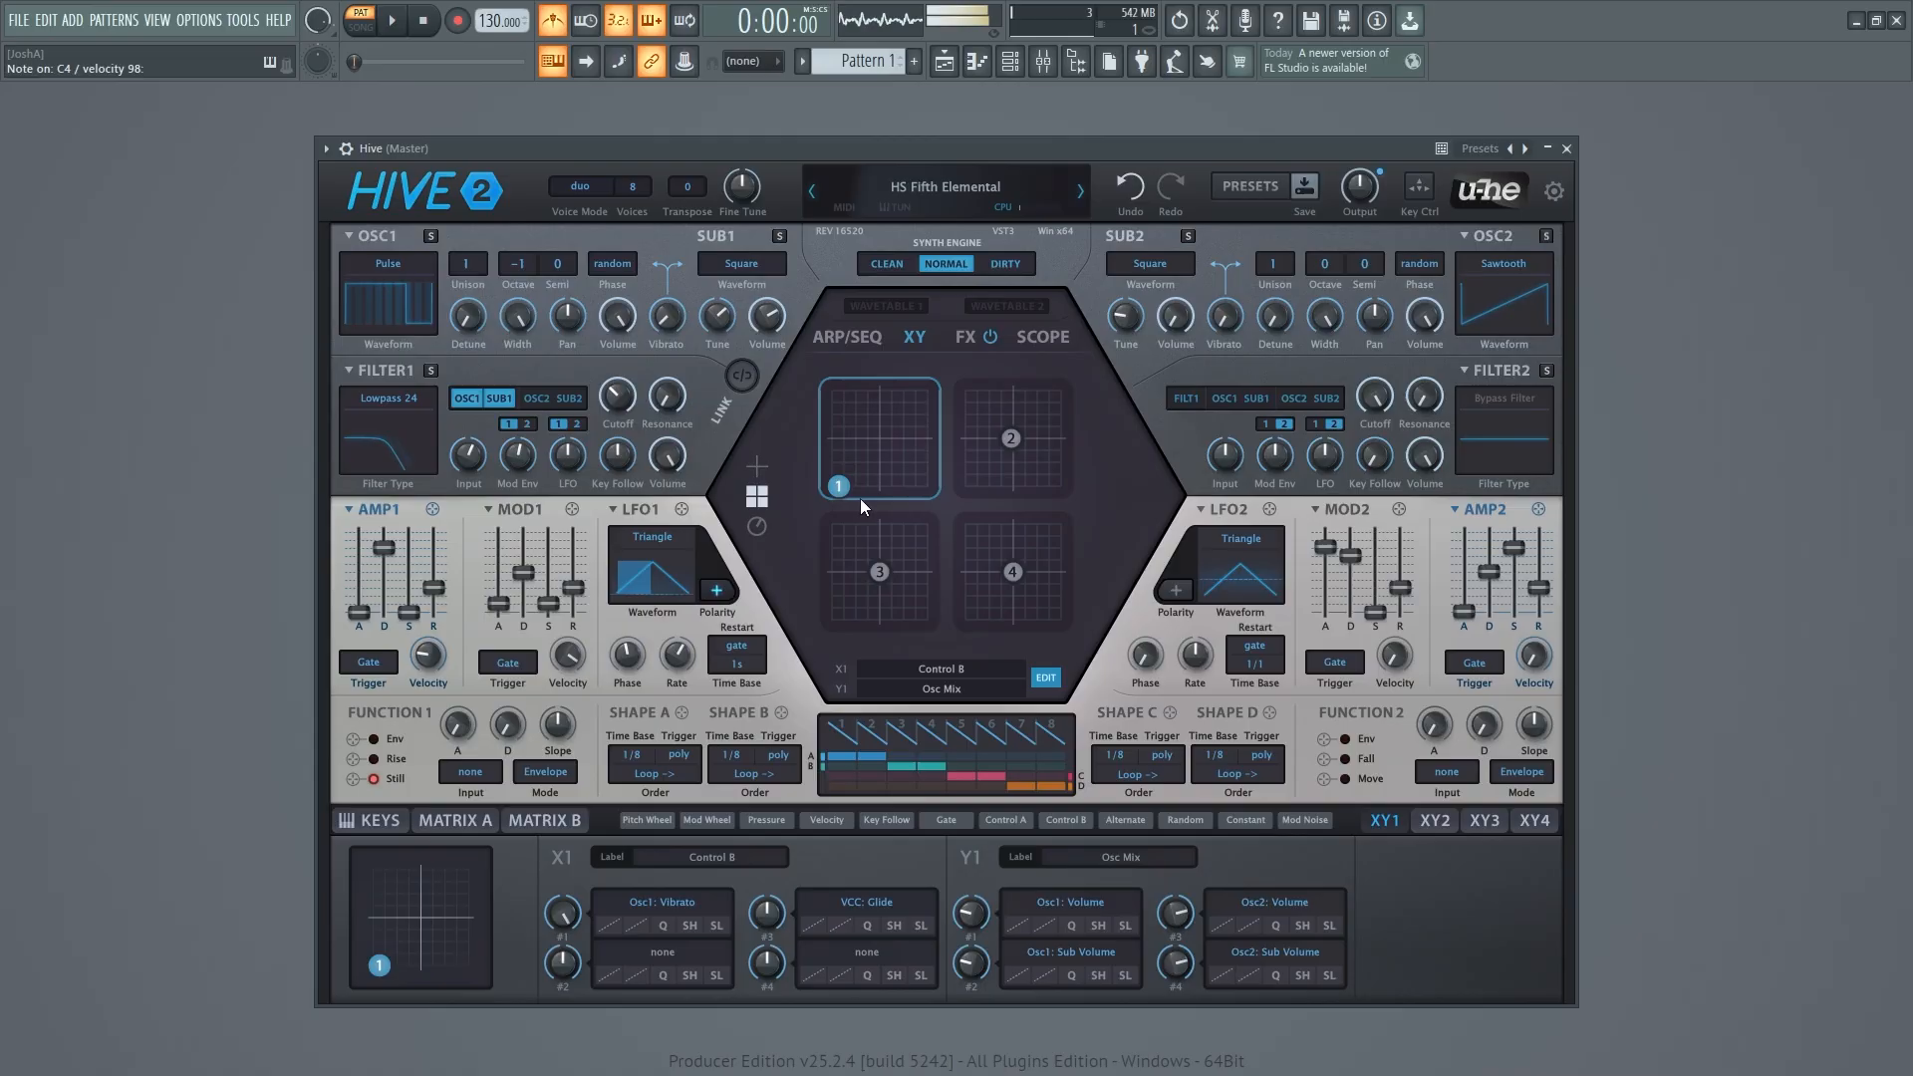
left_click_drag(859, 498, 897, 452)
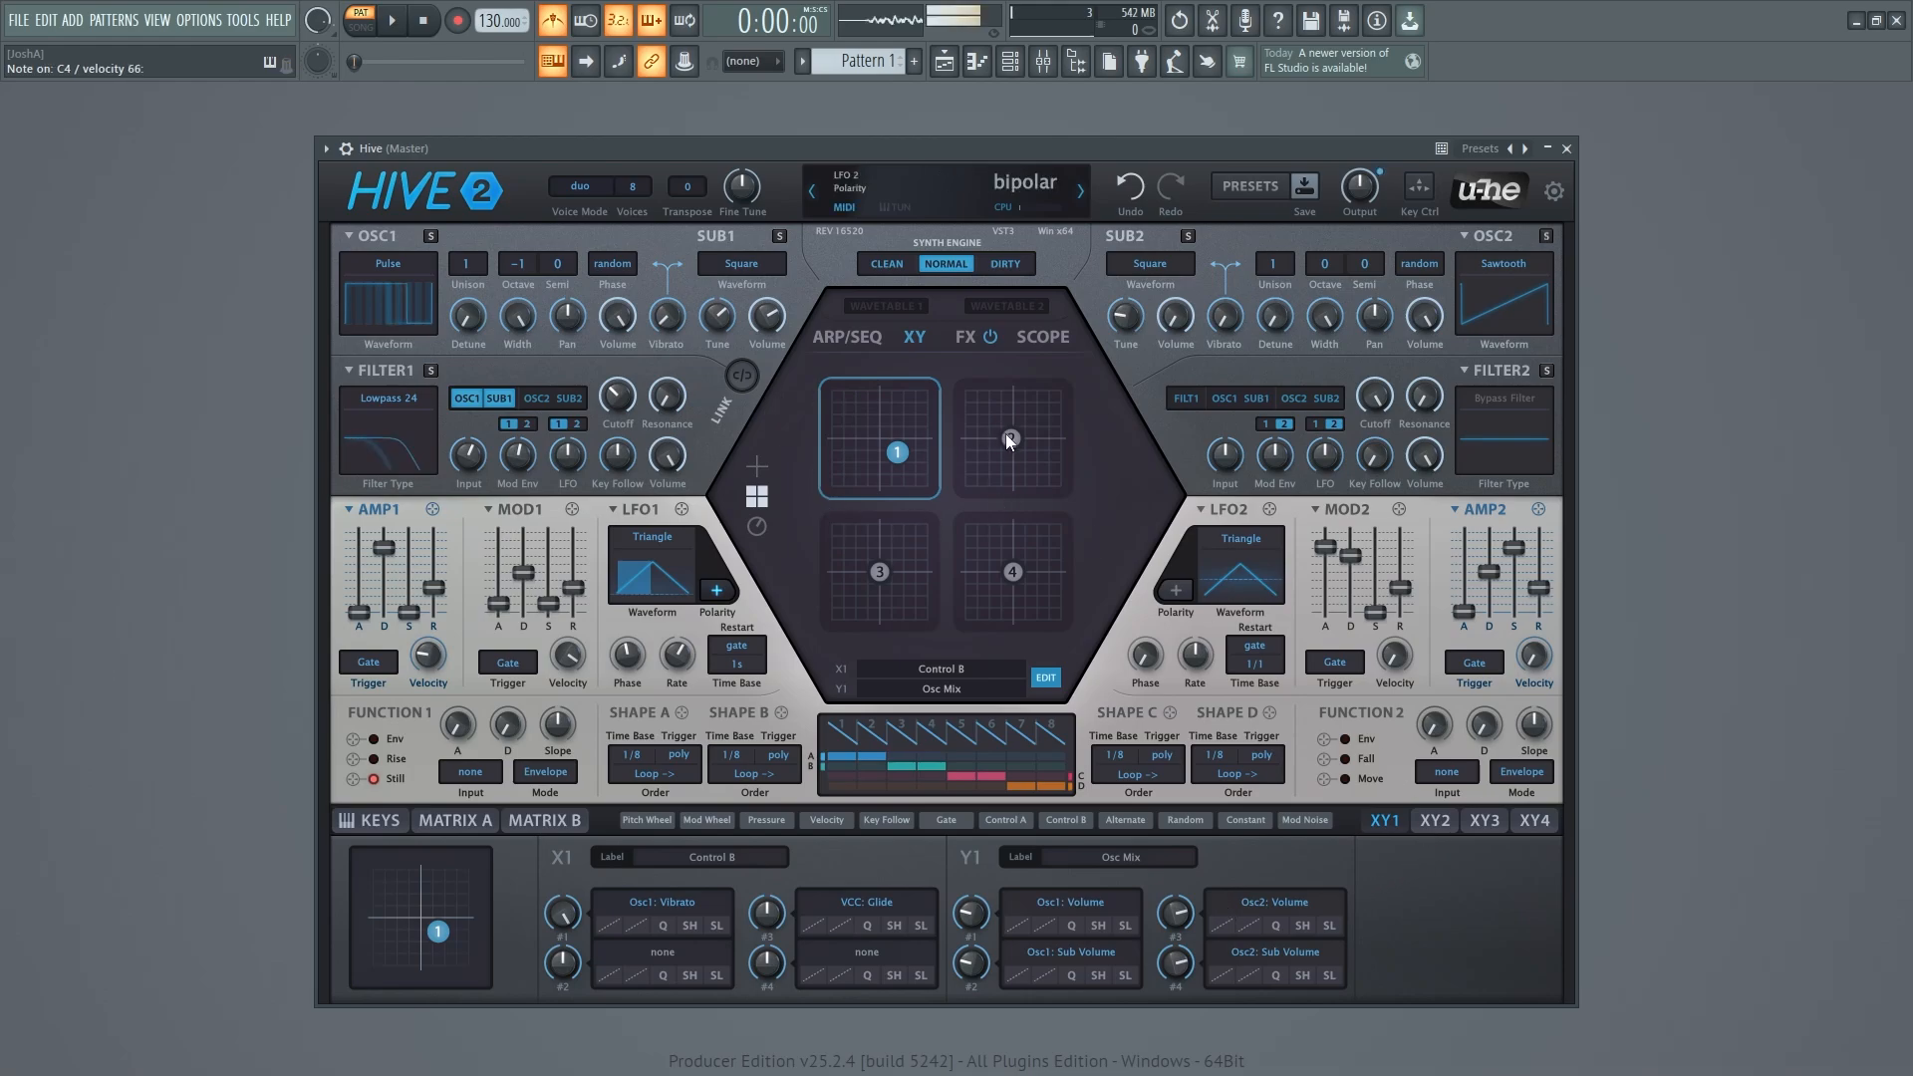
left_click_drag(1007, 433, 930, 371)
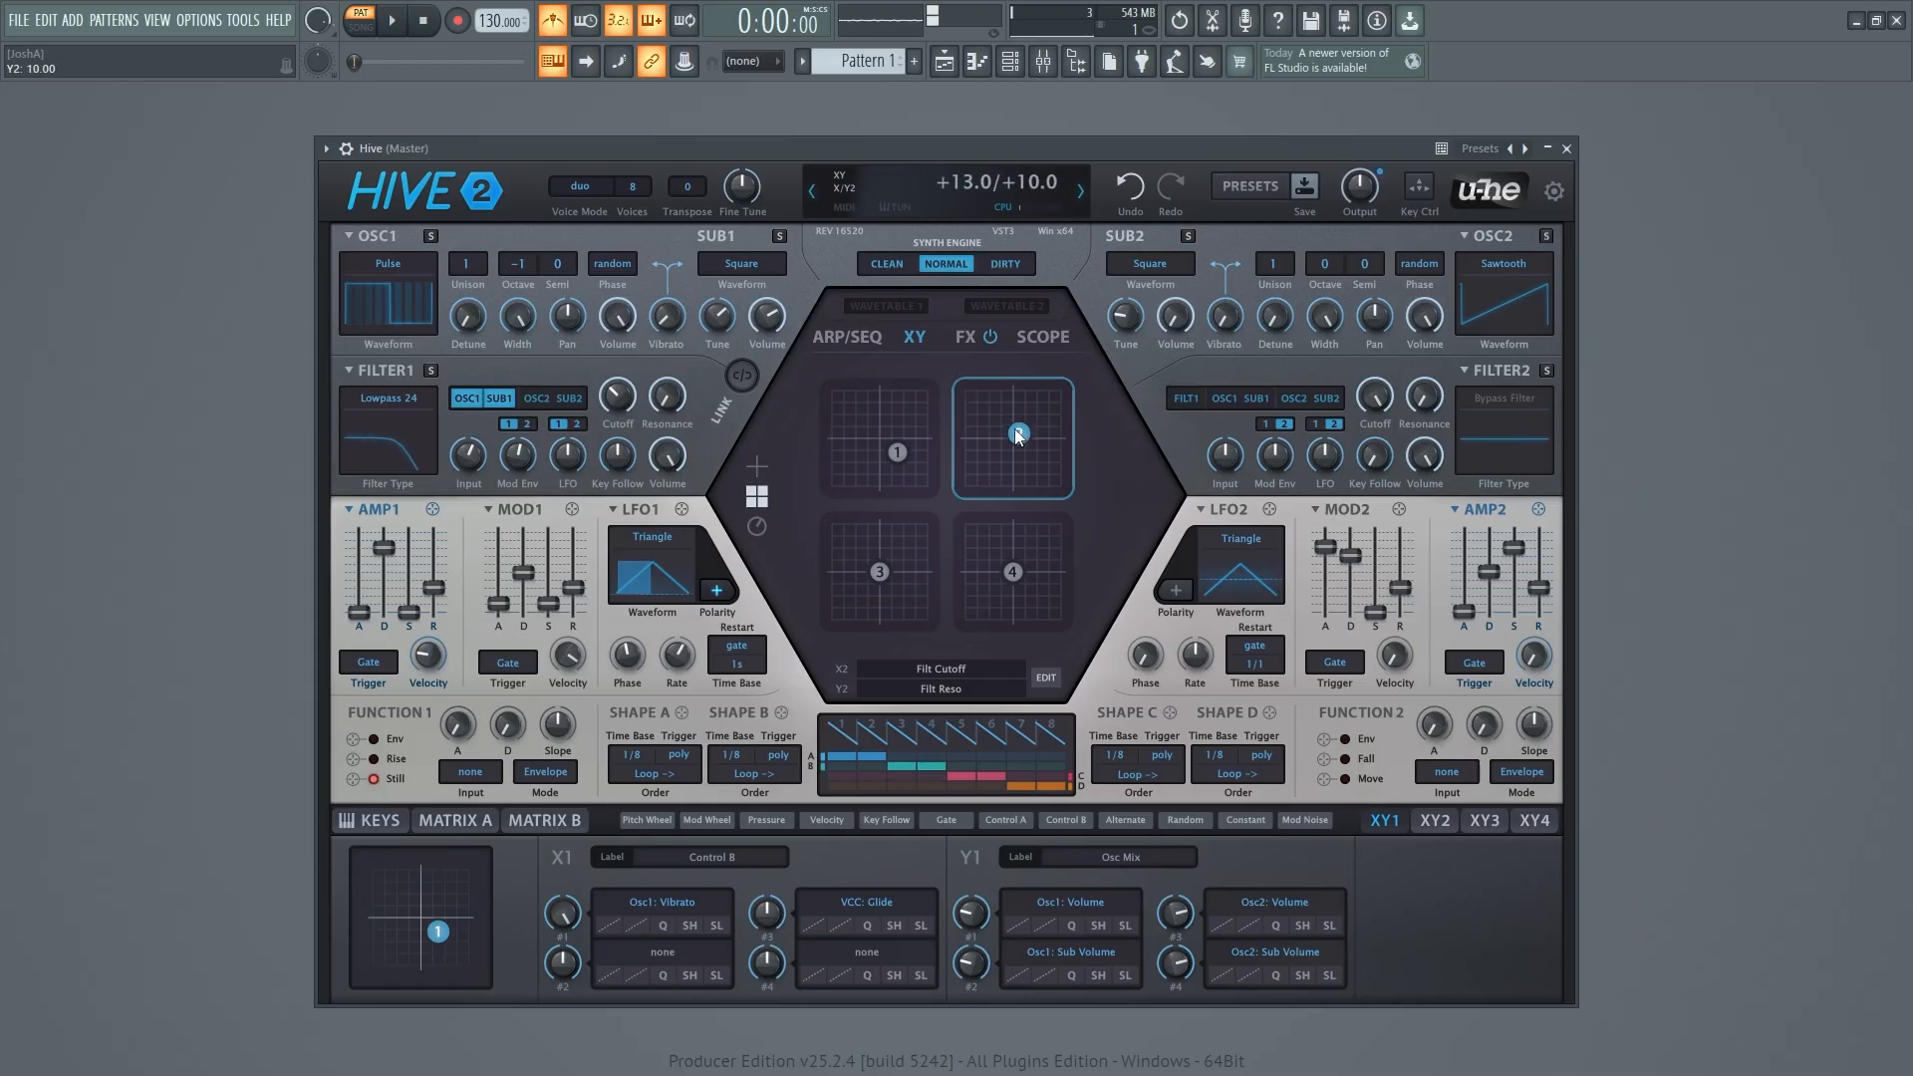
Step: Move XY pad 4 around and examine its Delay macro assignments
left_click_drag(971, 611, 1028, 598)
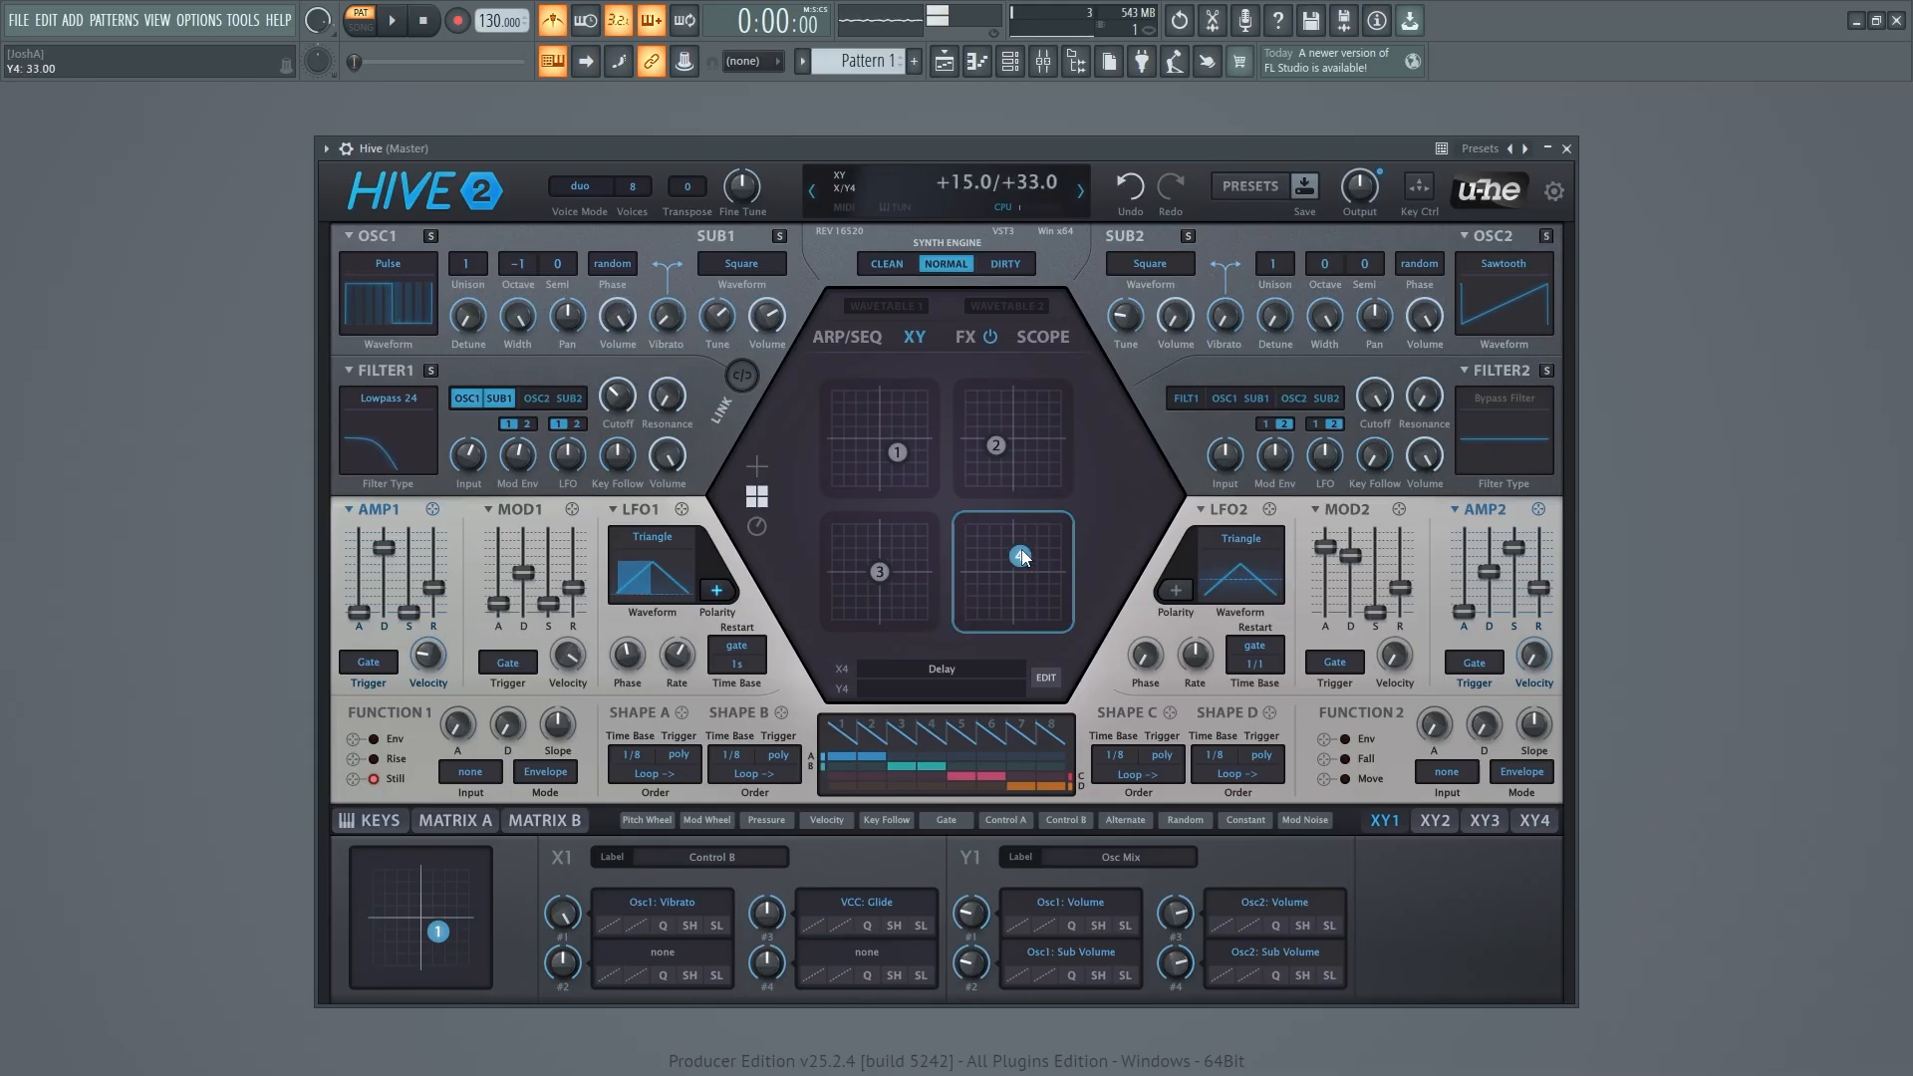
left_click(1551, 827)
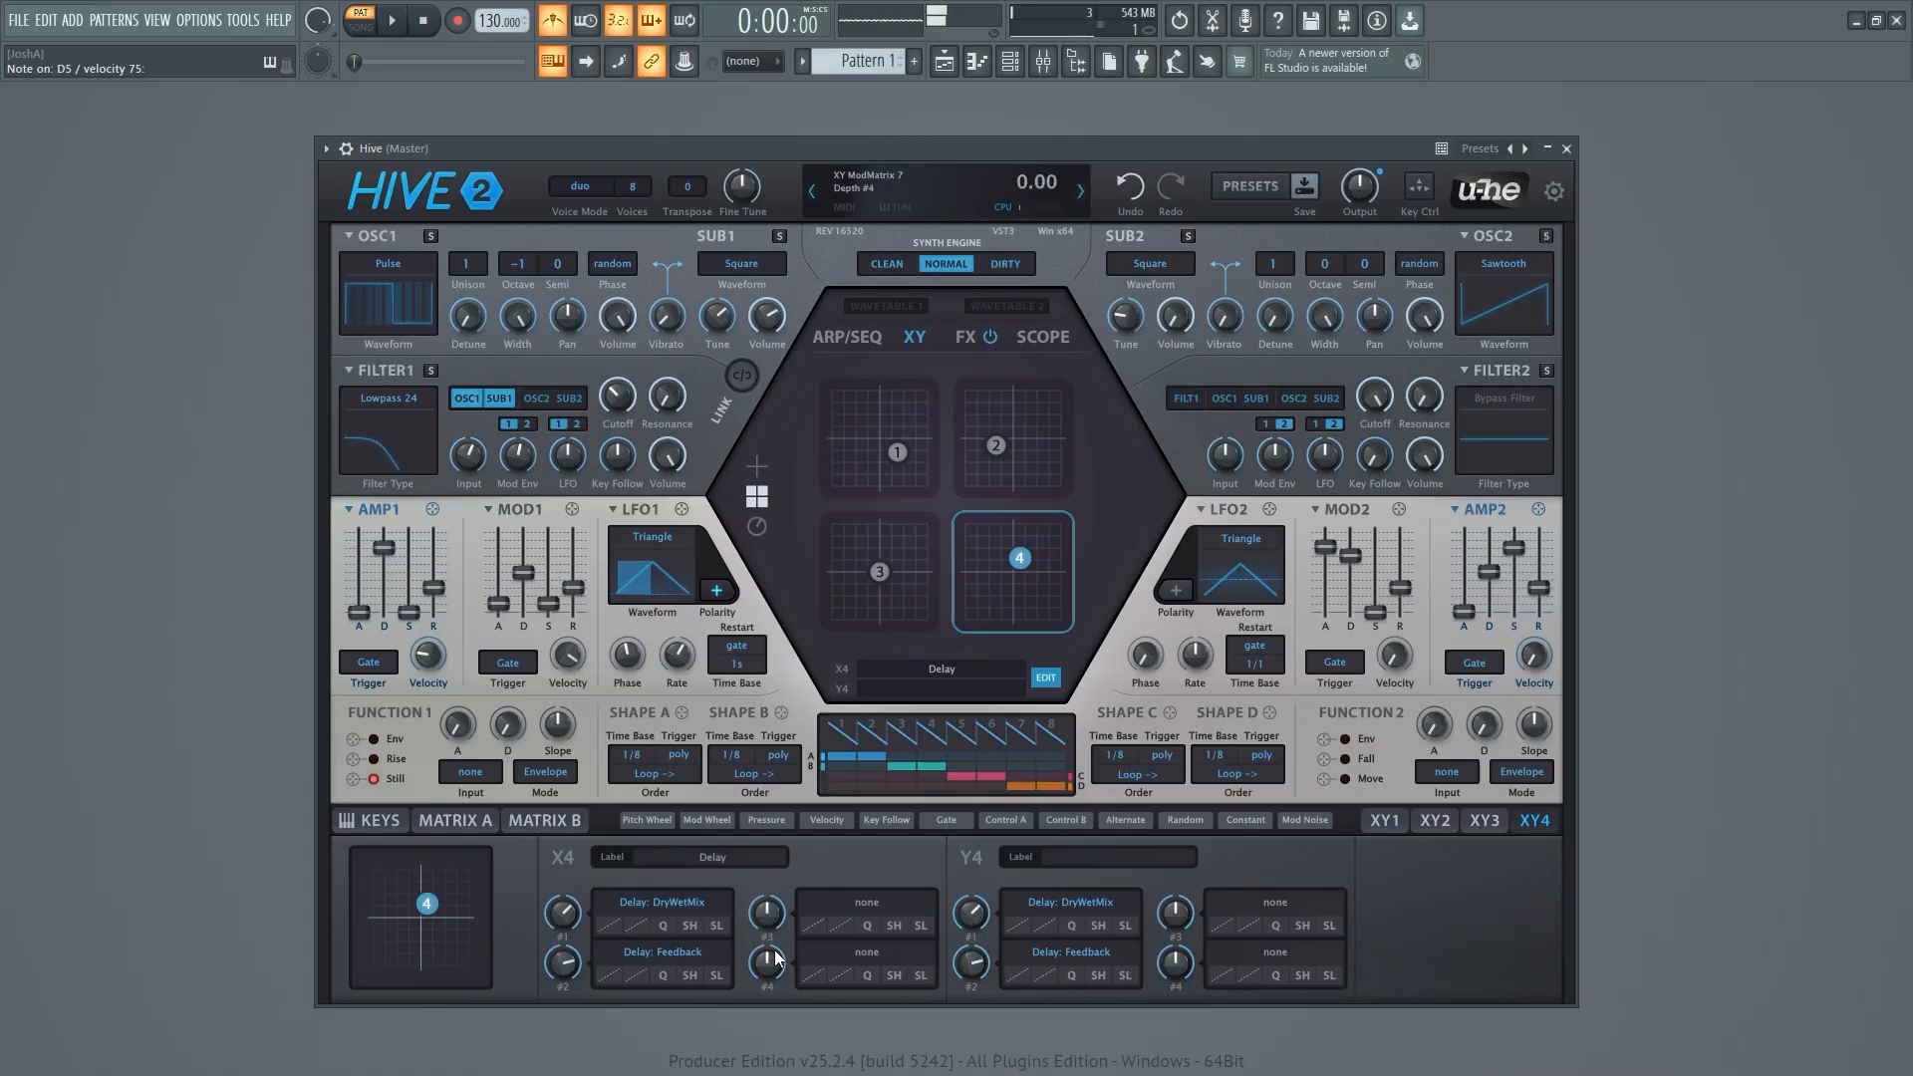
mouse_move(1020, 558)
left_mouse_down()
mouse_move(1198, 343)
mouse_move(1319, 960)
mouse_move(1344, 169)
mouse_move(1363, 799)
mouse_move(563, 1001)
mouse_move(697, 299)
mouse_move(797, 249)
mouse_move(1224, 175)
mouse_move(1026, 406)
mouse_move(1015, 573)
left_mouse_up()
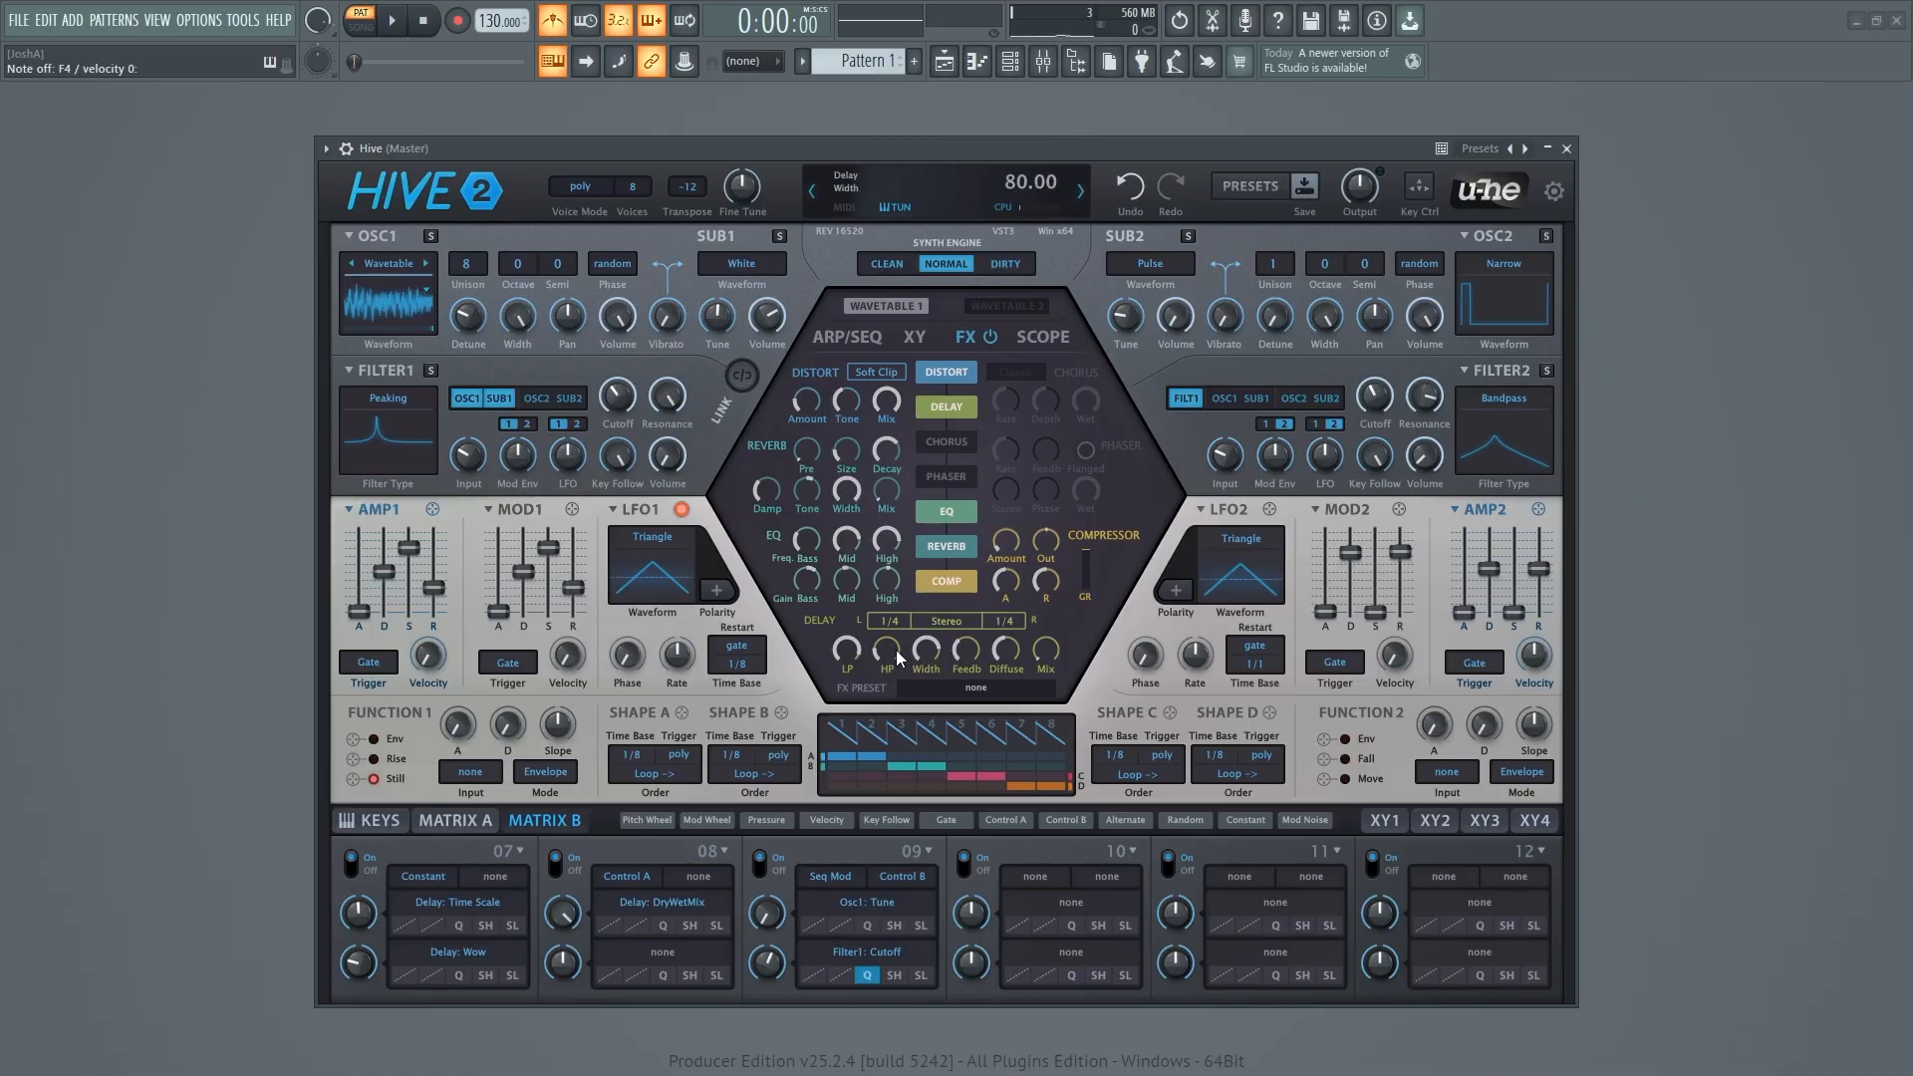
Step: Look through LFO1's waveform choices and leave the waveform on triangle
left_click(669, 543)
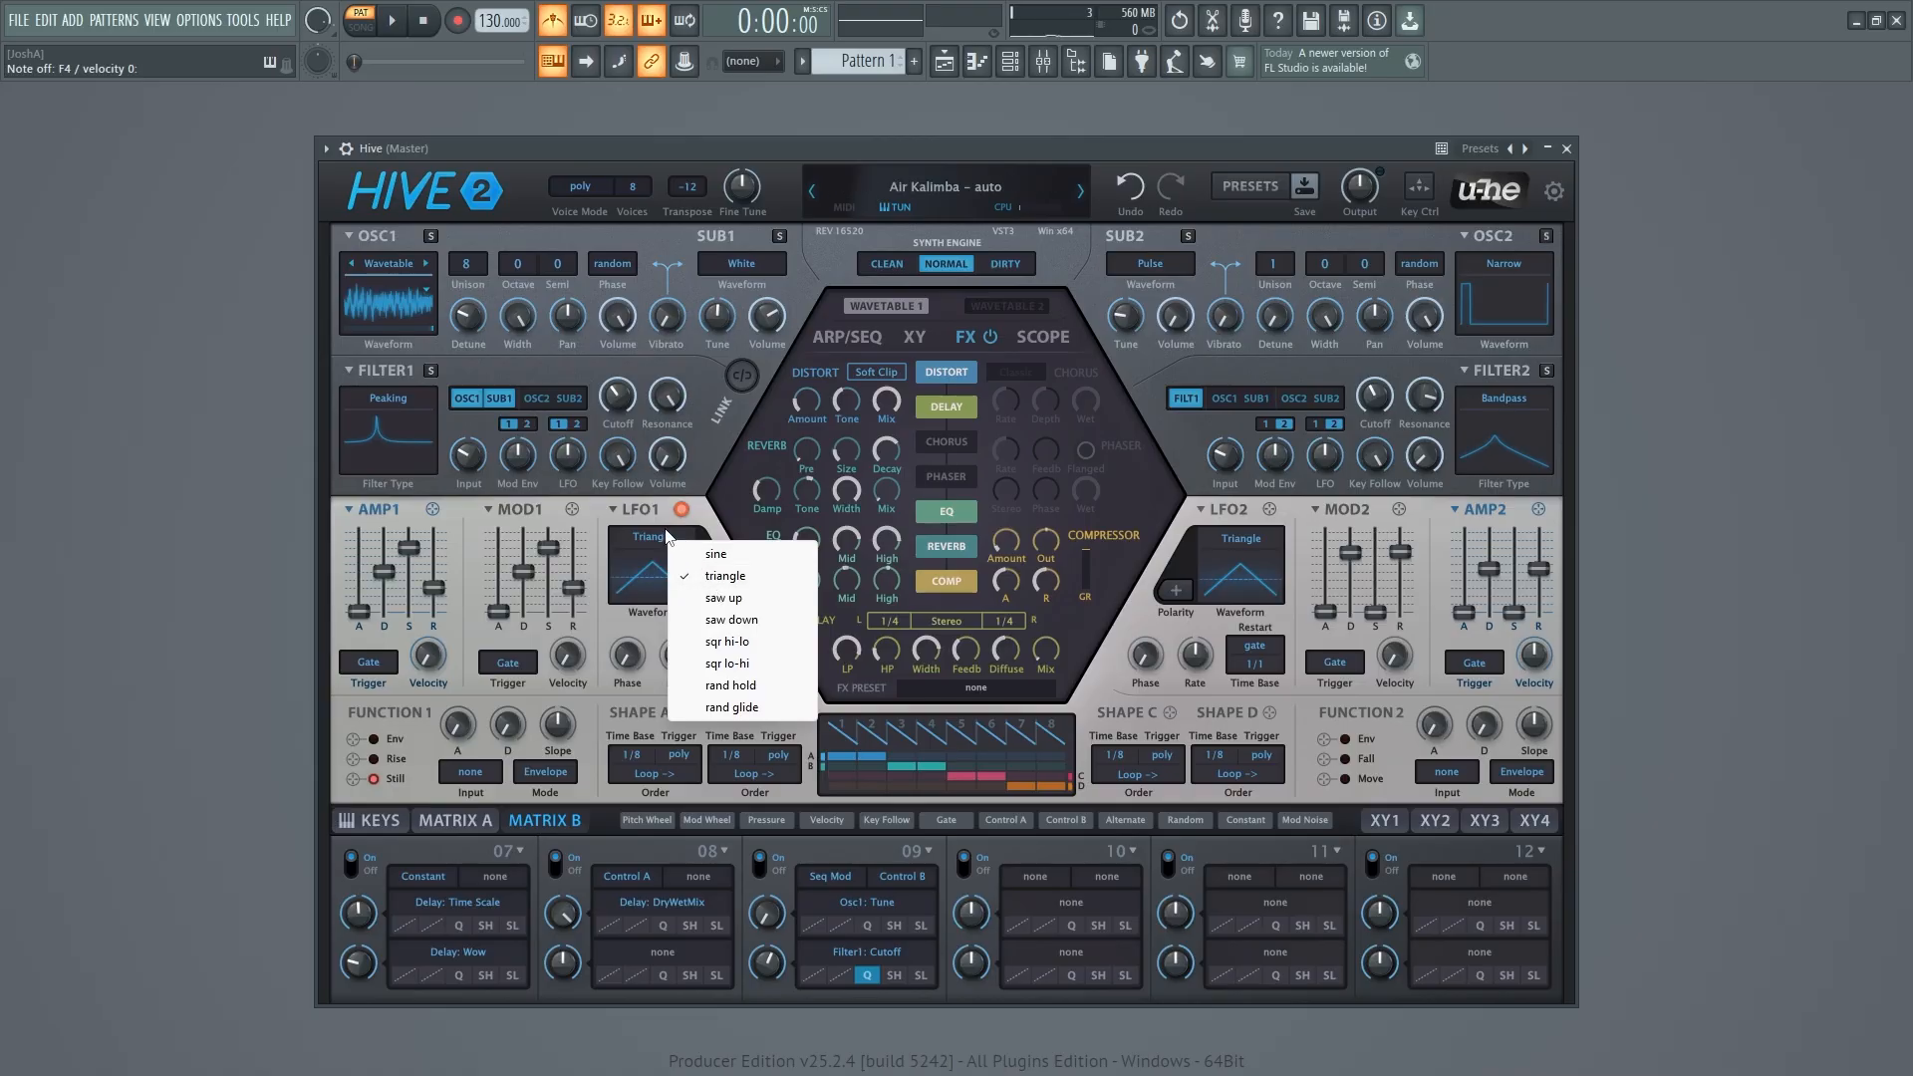
right_click(656, 522)
left_click(710, 511)
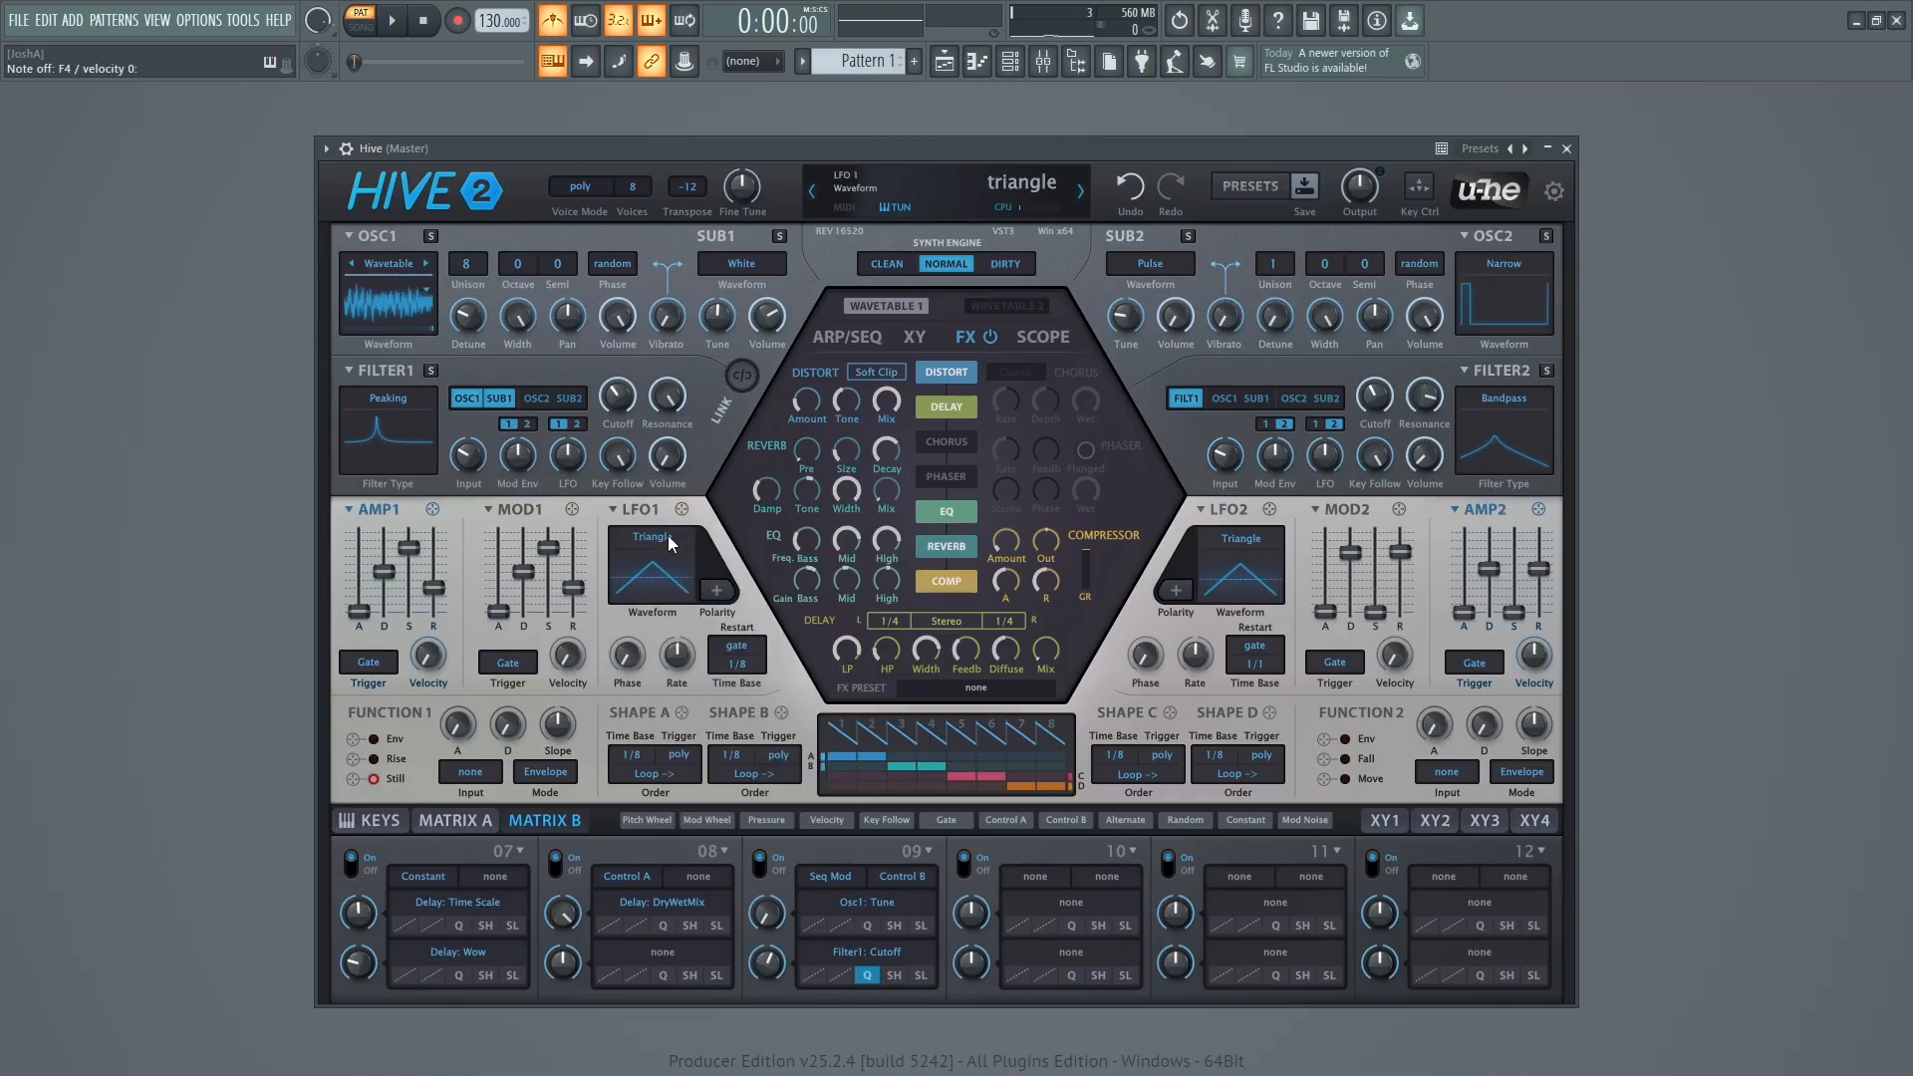
scroll(668, 541, "up", 1)
scroll(660, 541, "down", 3)
scroll(660, 541, "up", 2)
scroll(660, 541, "up", 1)
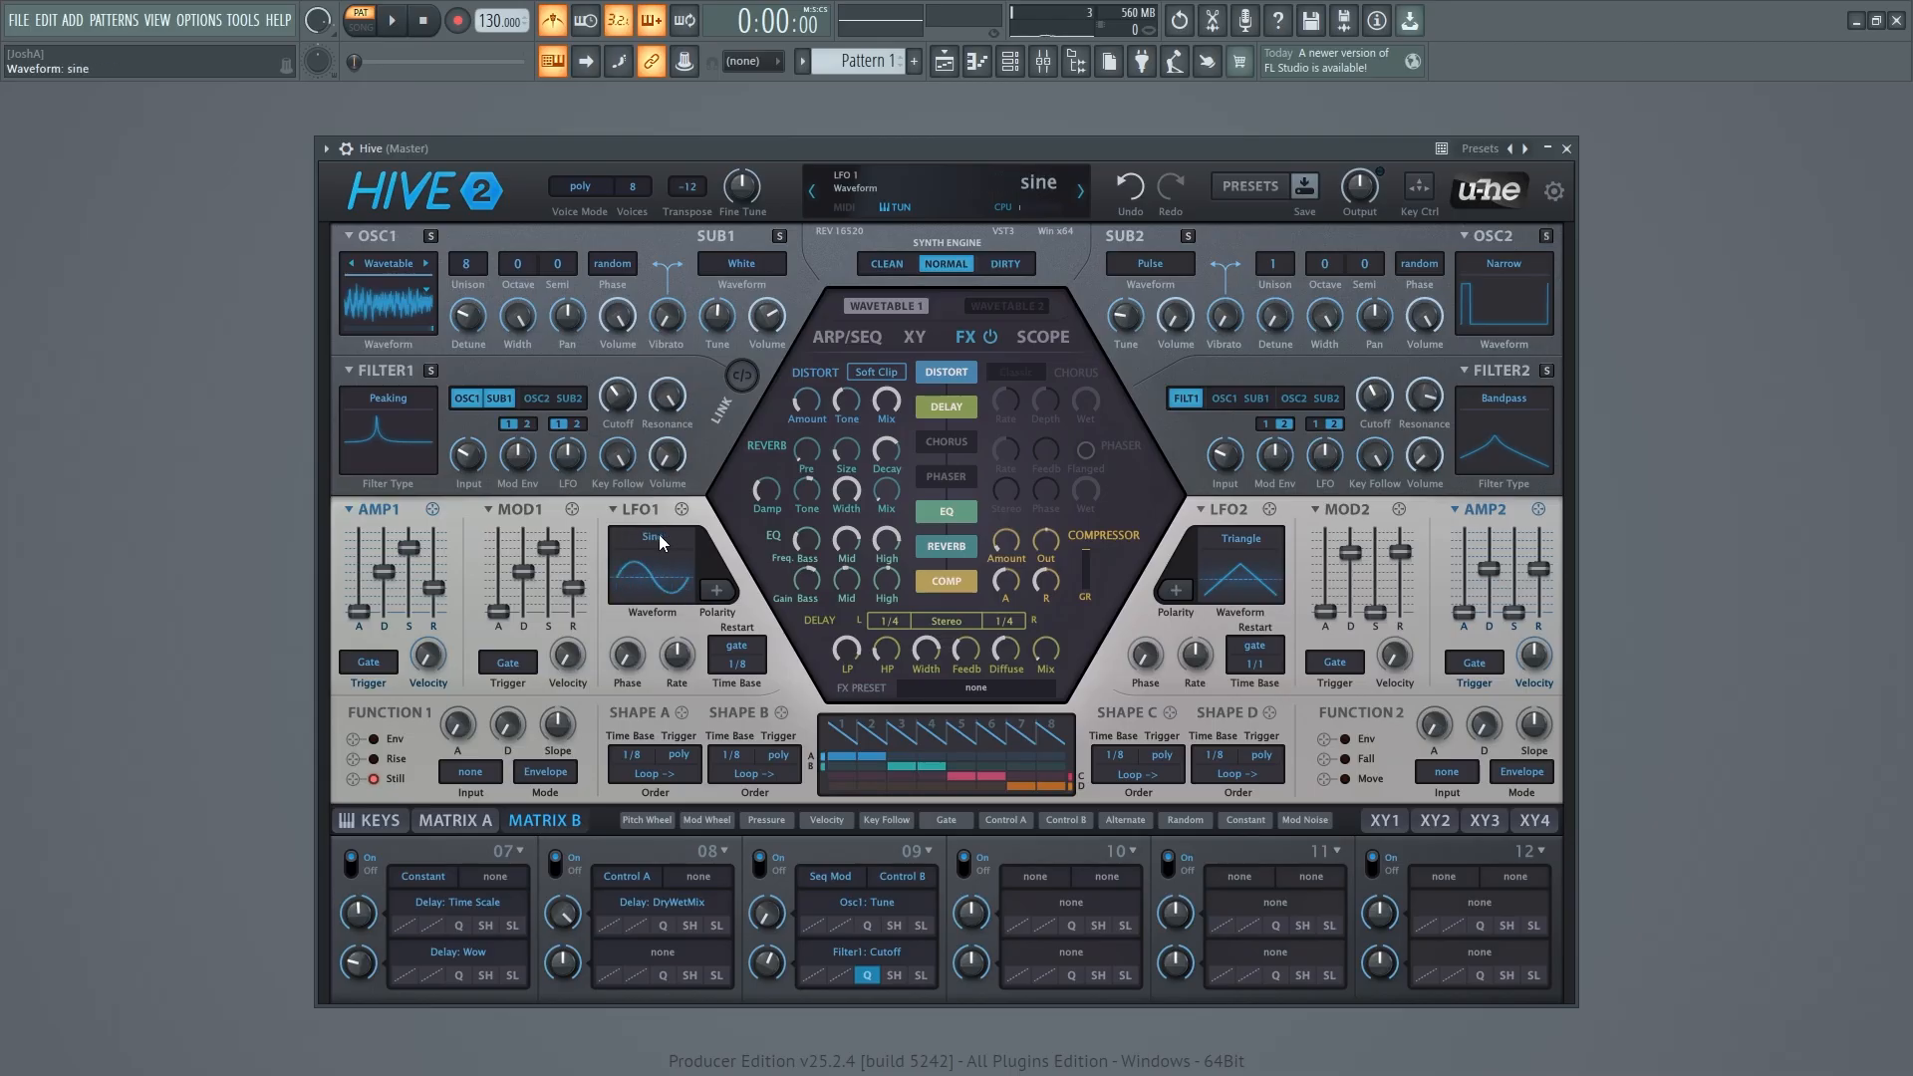
scroll(660, 541, "down", 1)
Step: Try modulating Filter 1's cutoff with LFO1 and adjust the modulation depth
left_click_drag(682, 509, 619, 401)
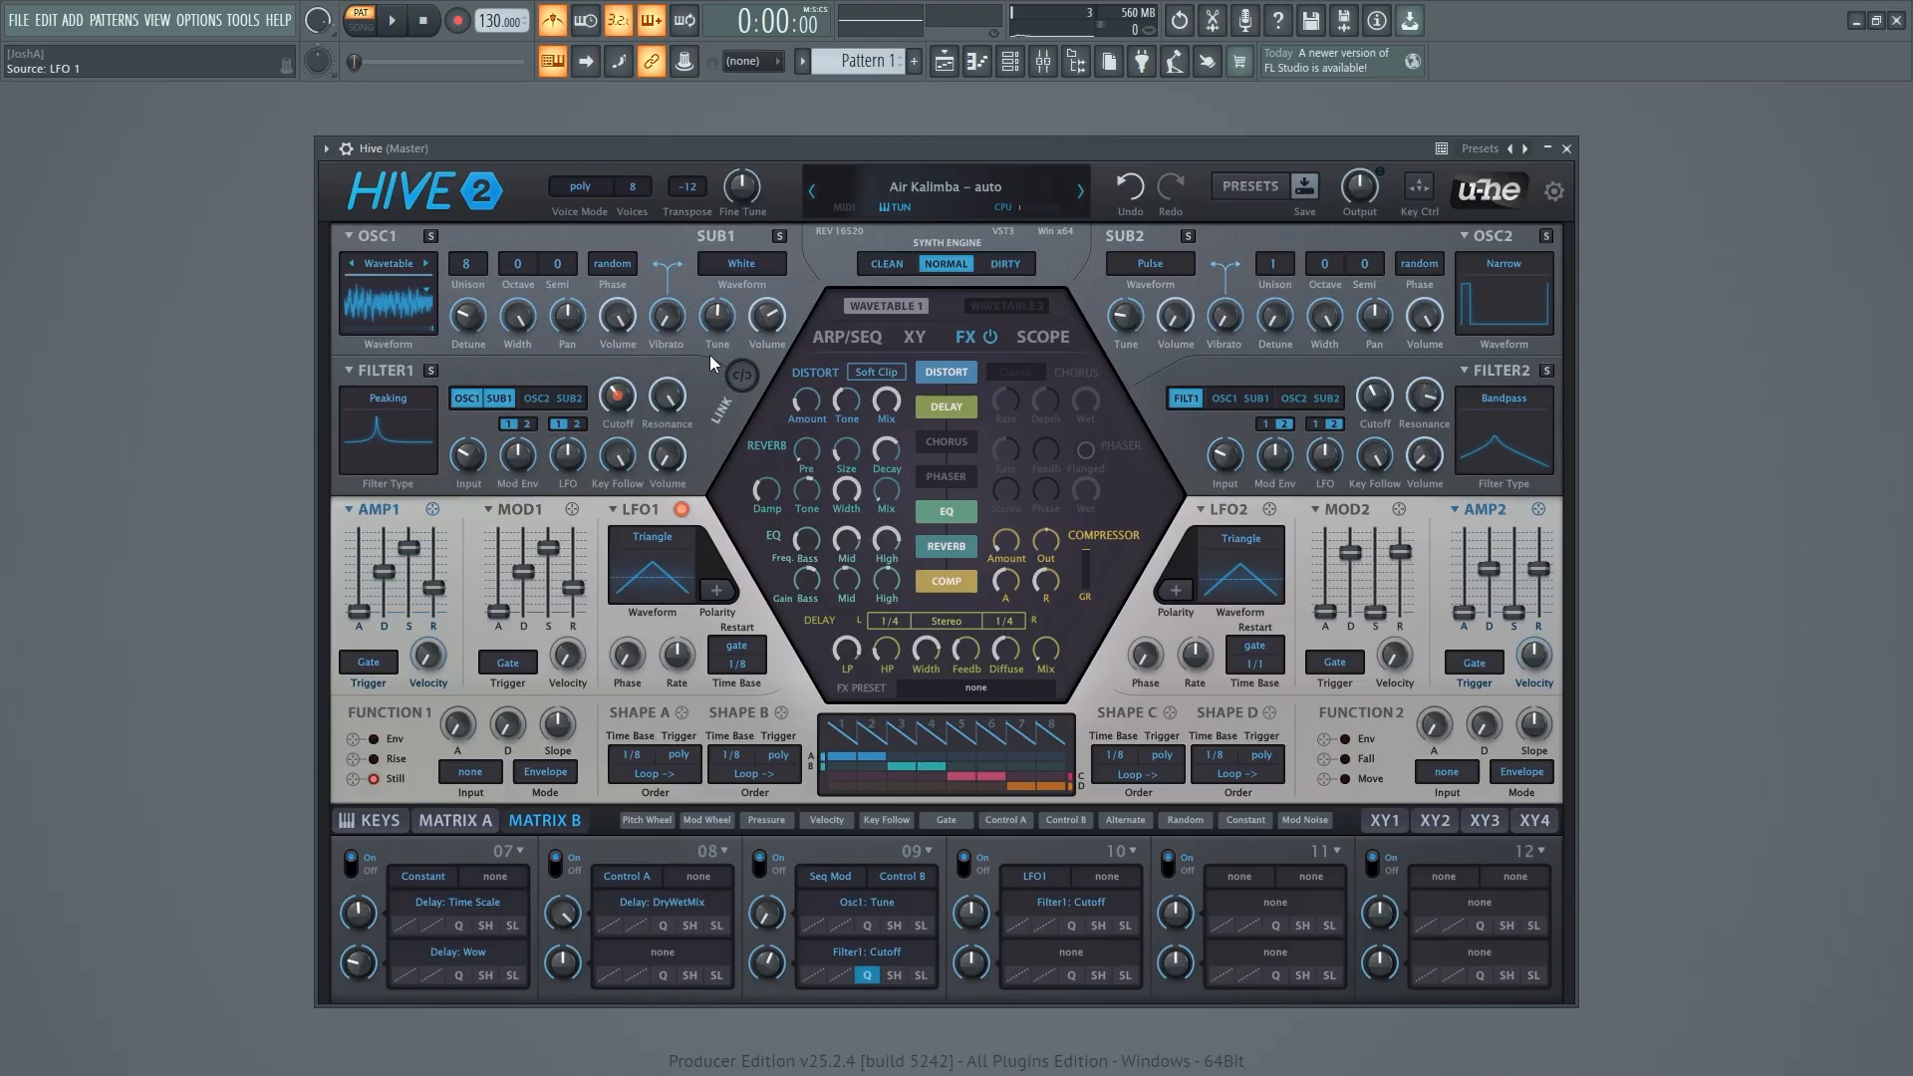
mouse_move(618, 396)
left_mouse_down()
mouse_move(632, 410)
mouse_move(613, 399)
left_mouse_up()
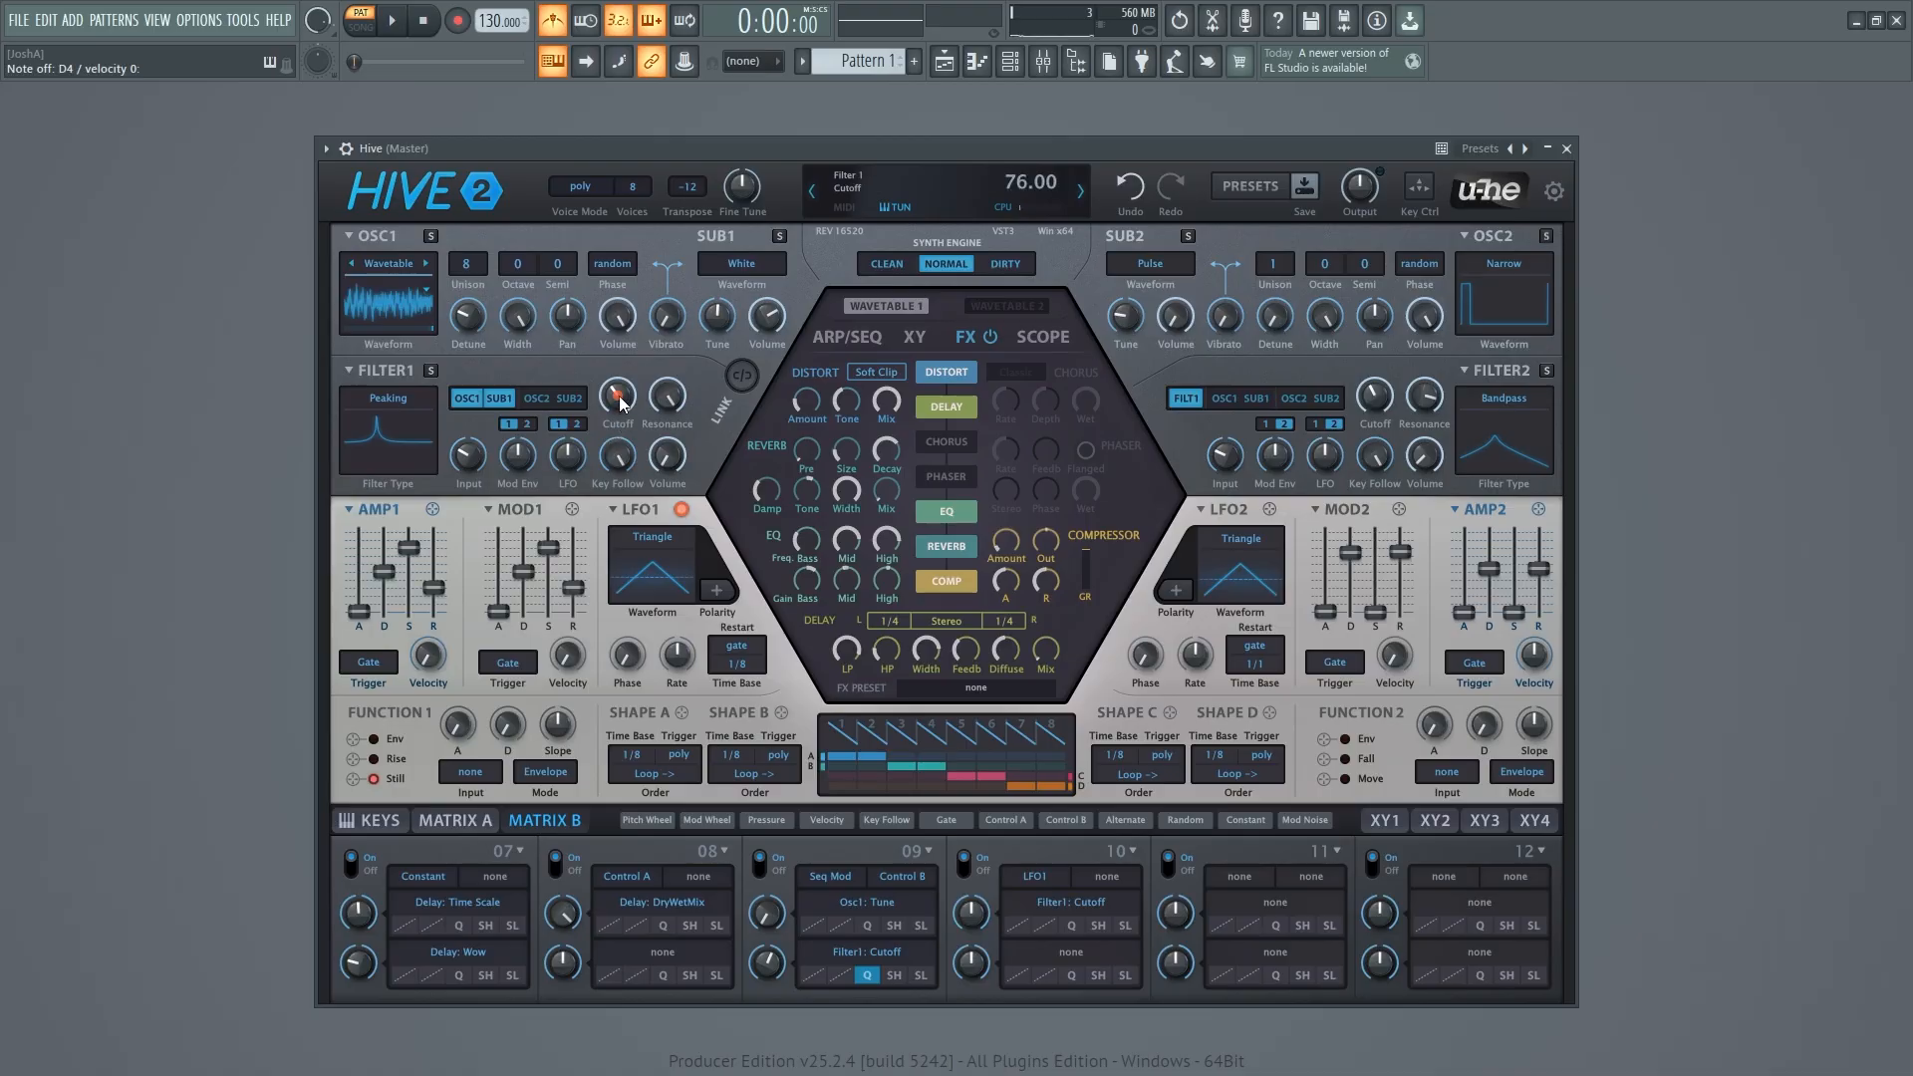
left_click_drag(620, 401, 560, 397)
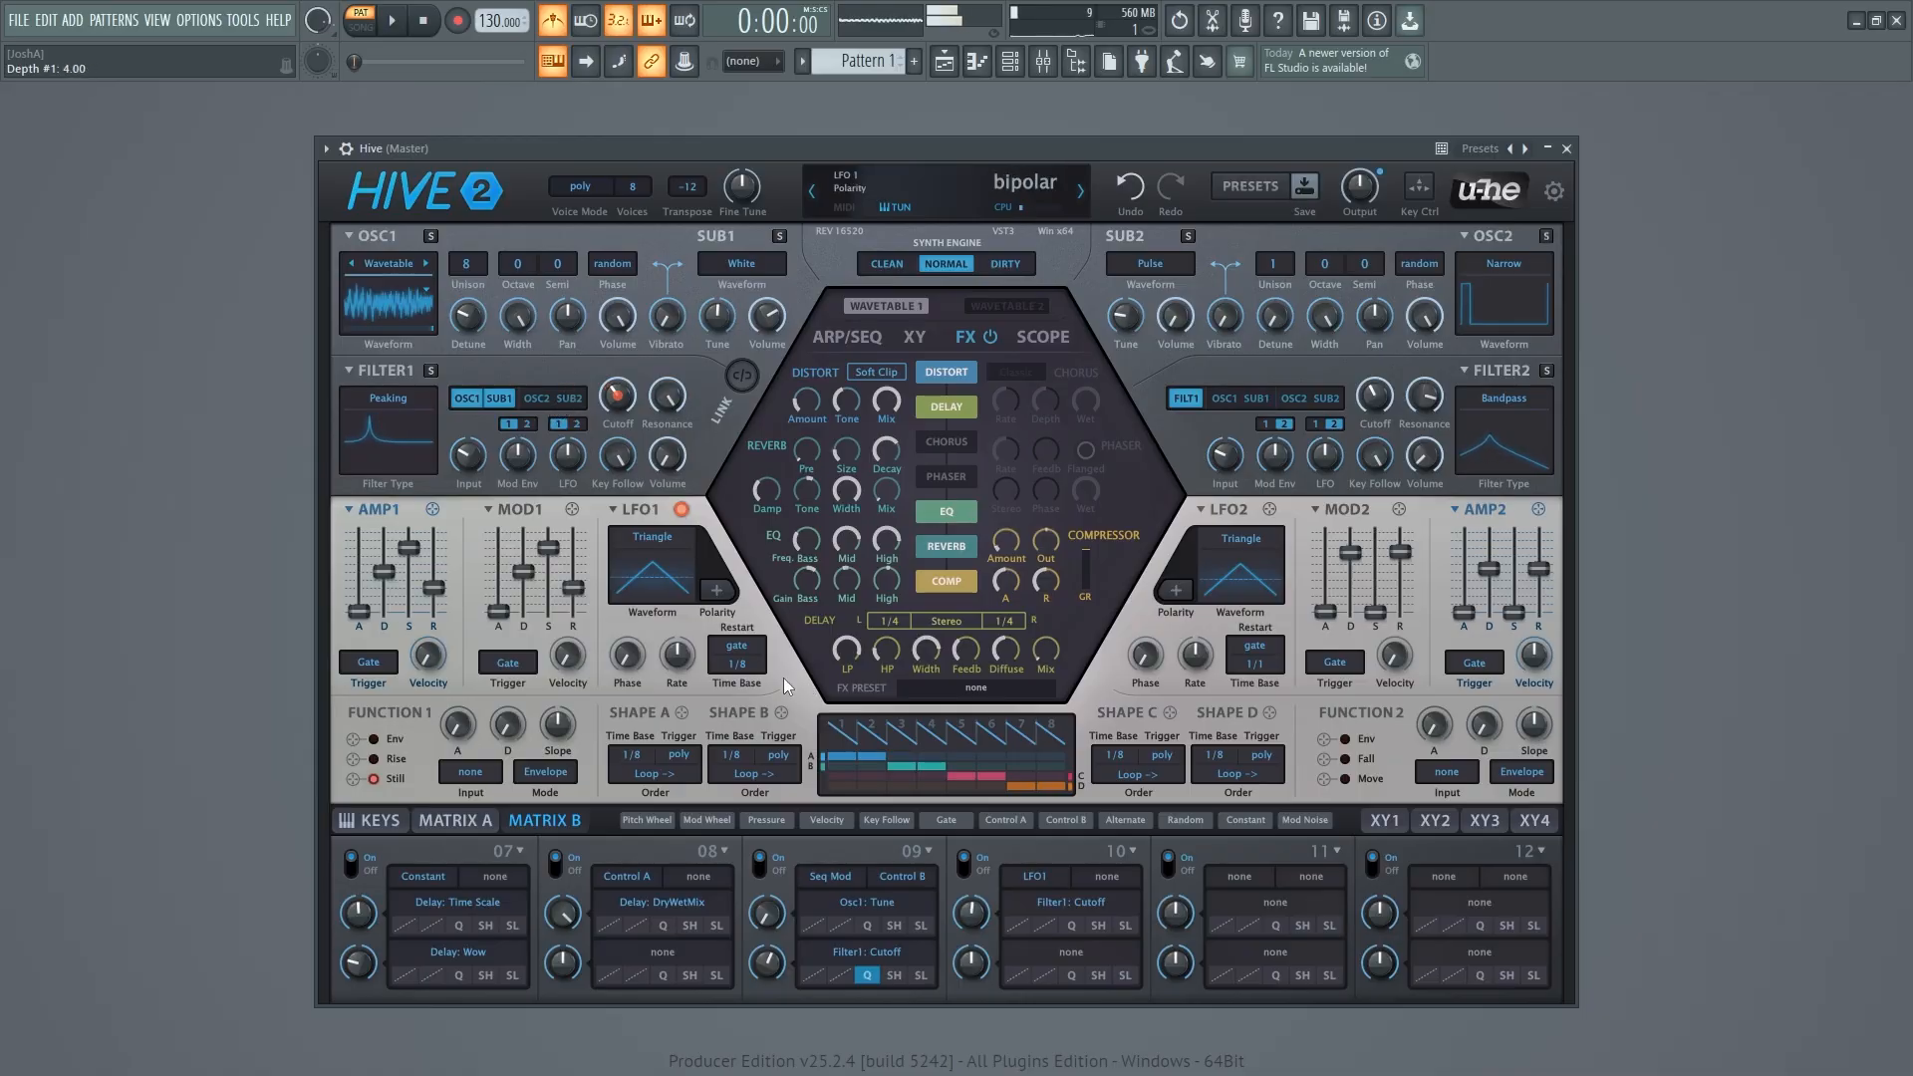
Step: Reload the Air Kalimba - auto preset and try Velocity as a modulation source for Oscillator 1's Vibrato
left_click(811, 194)
left_click(1078, 195)
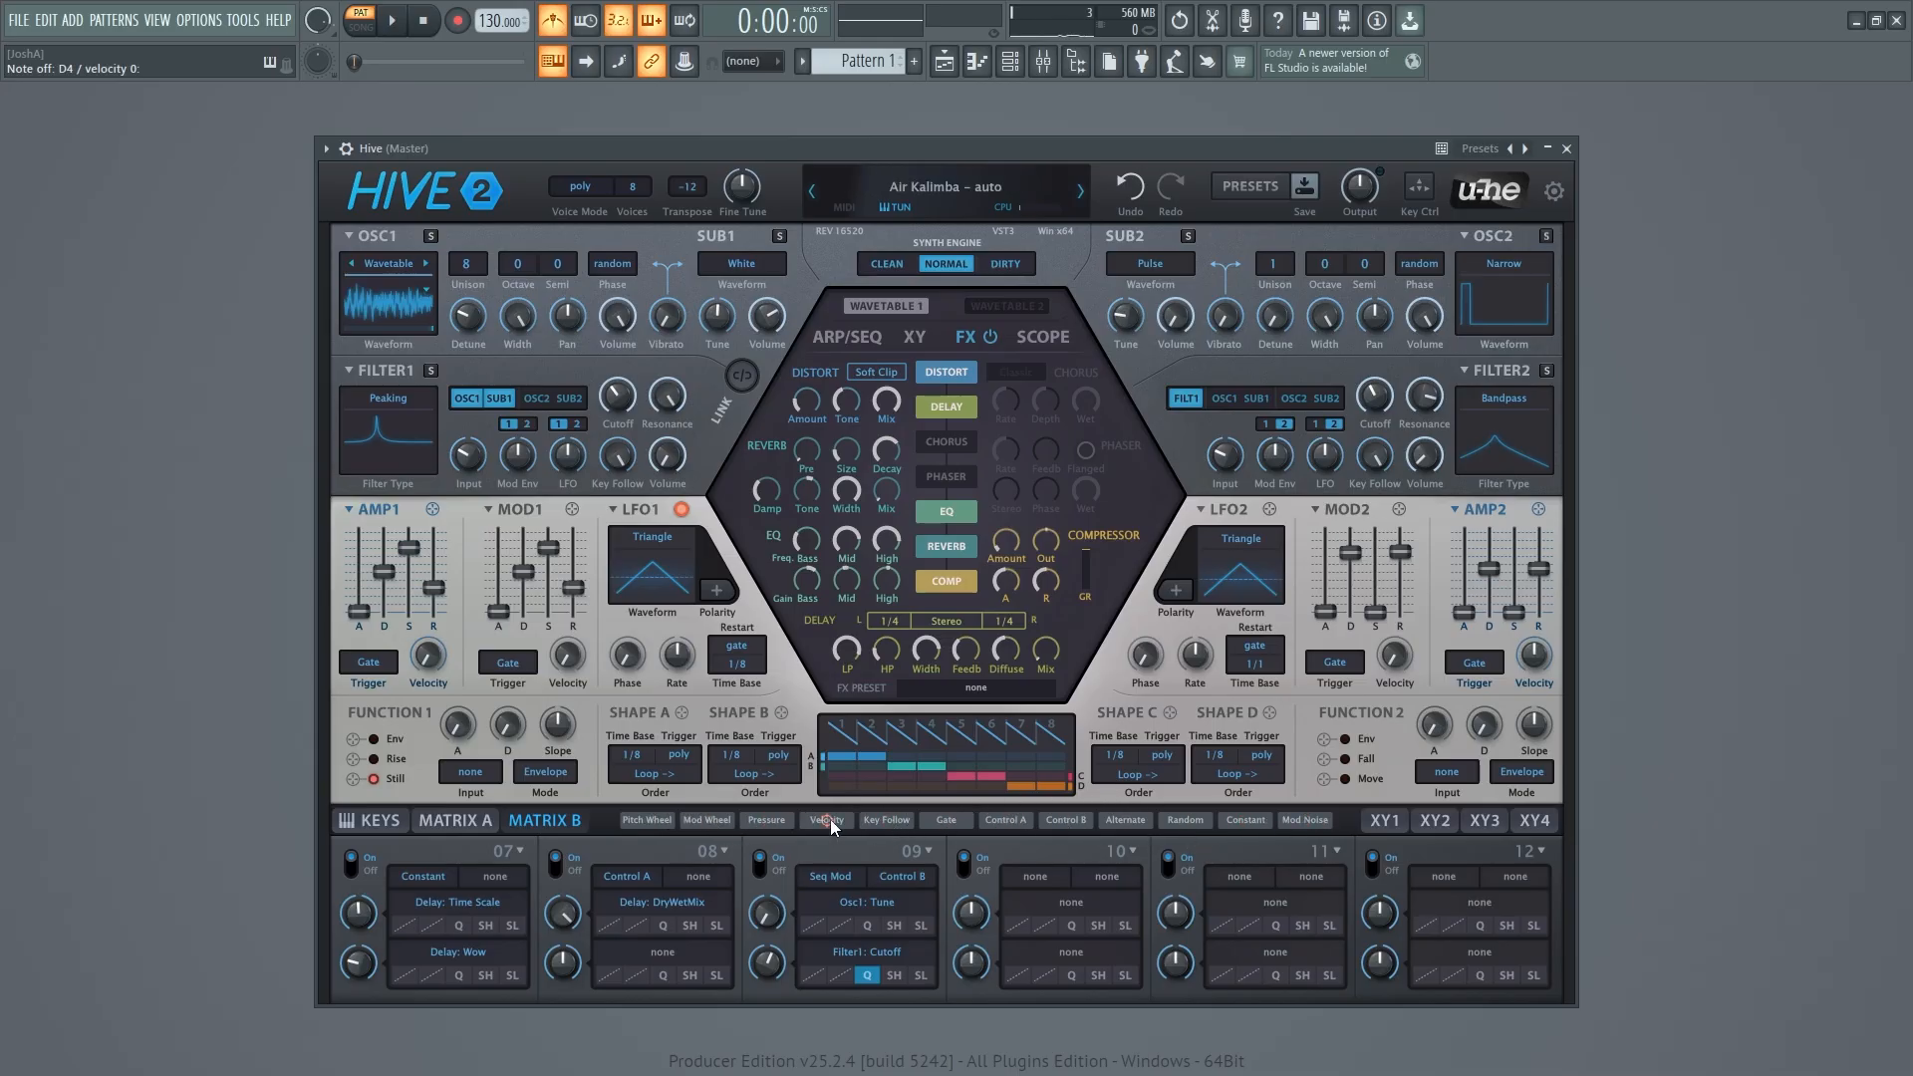
left_click_drag(829, 819, 679, 312)
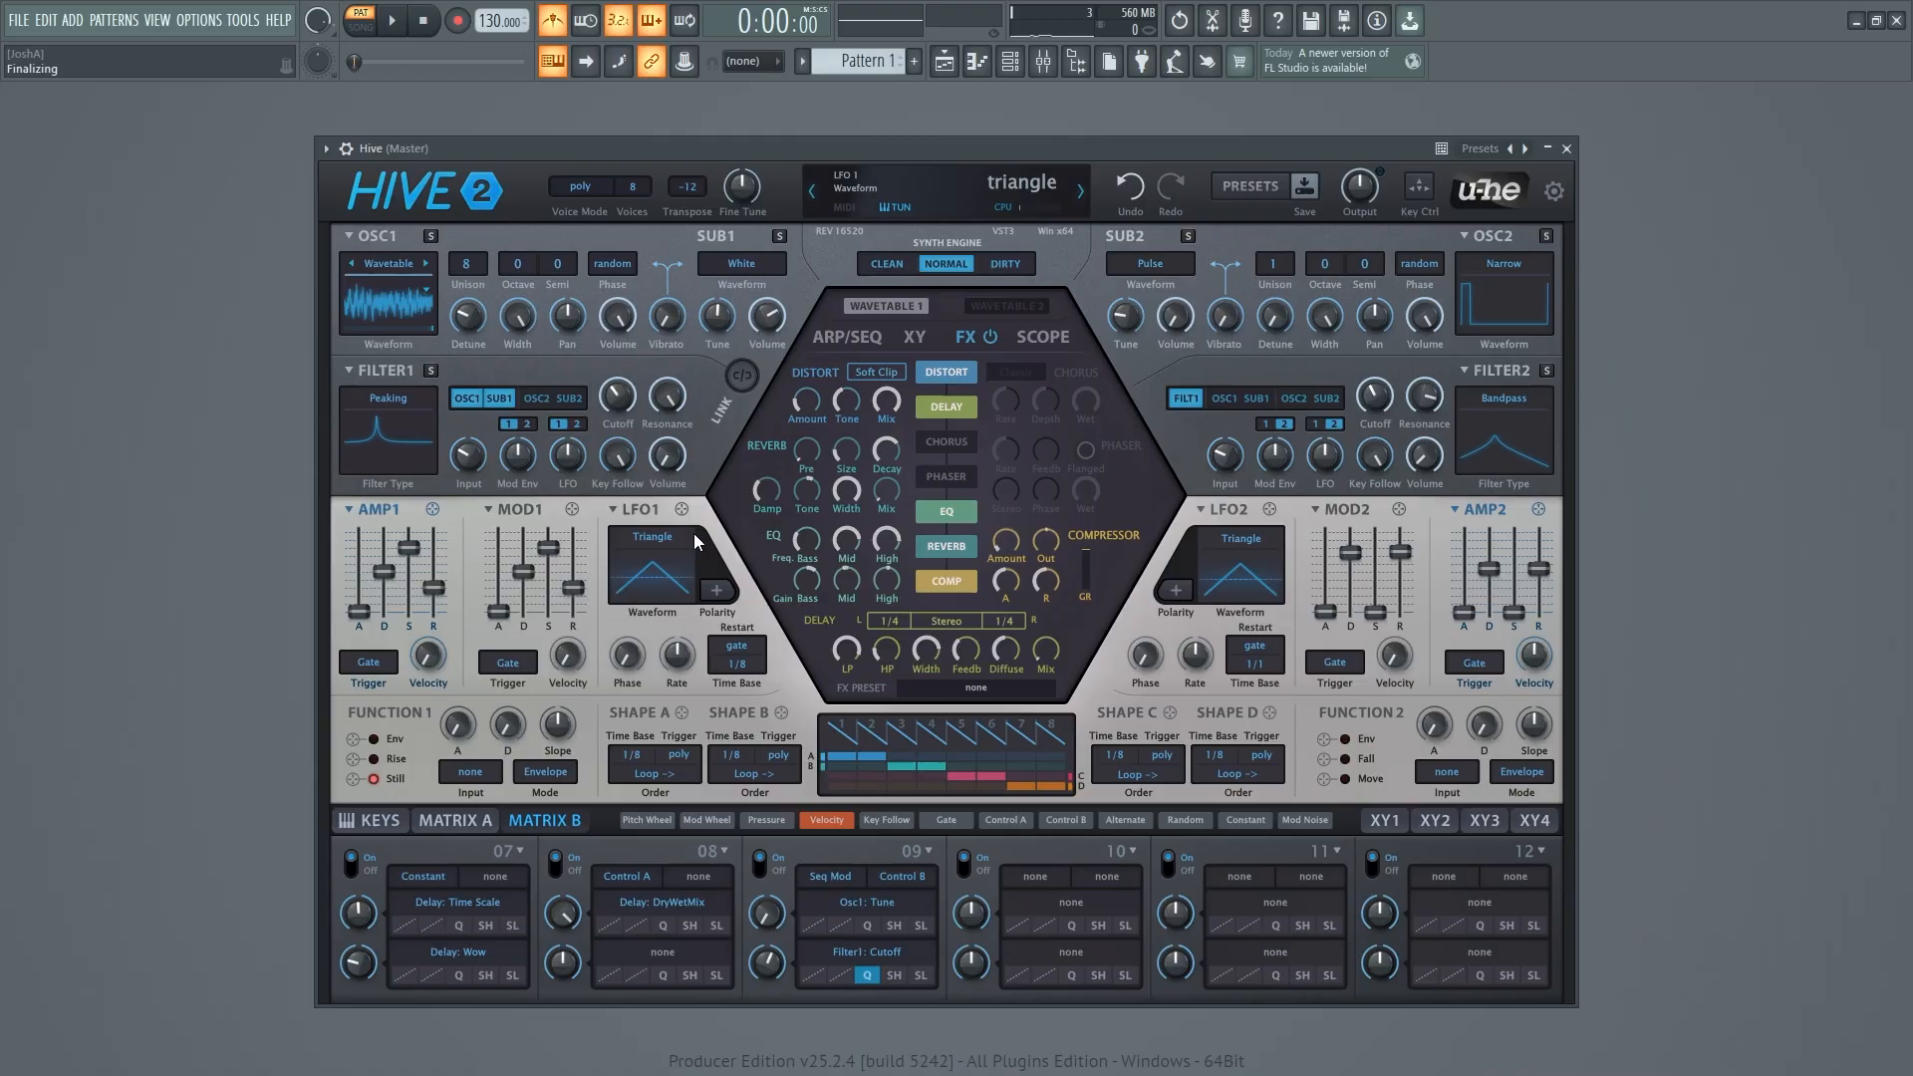
Step: Set LFO1's waveform to saw up
scroll(688, 540, "down", 1)
scroll(658, 544, "down", 1)
scroll(654, 536, "up", 1)
scroll(658, 537, "down", 1)
scroll(665, 534, "up", 1)
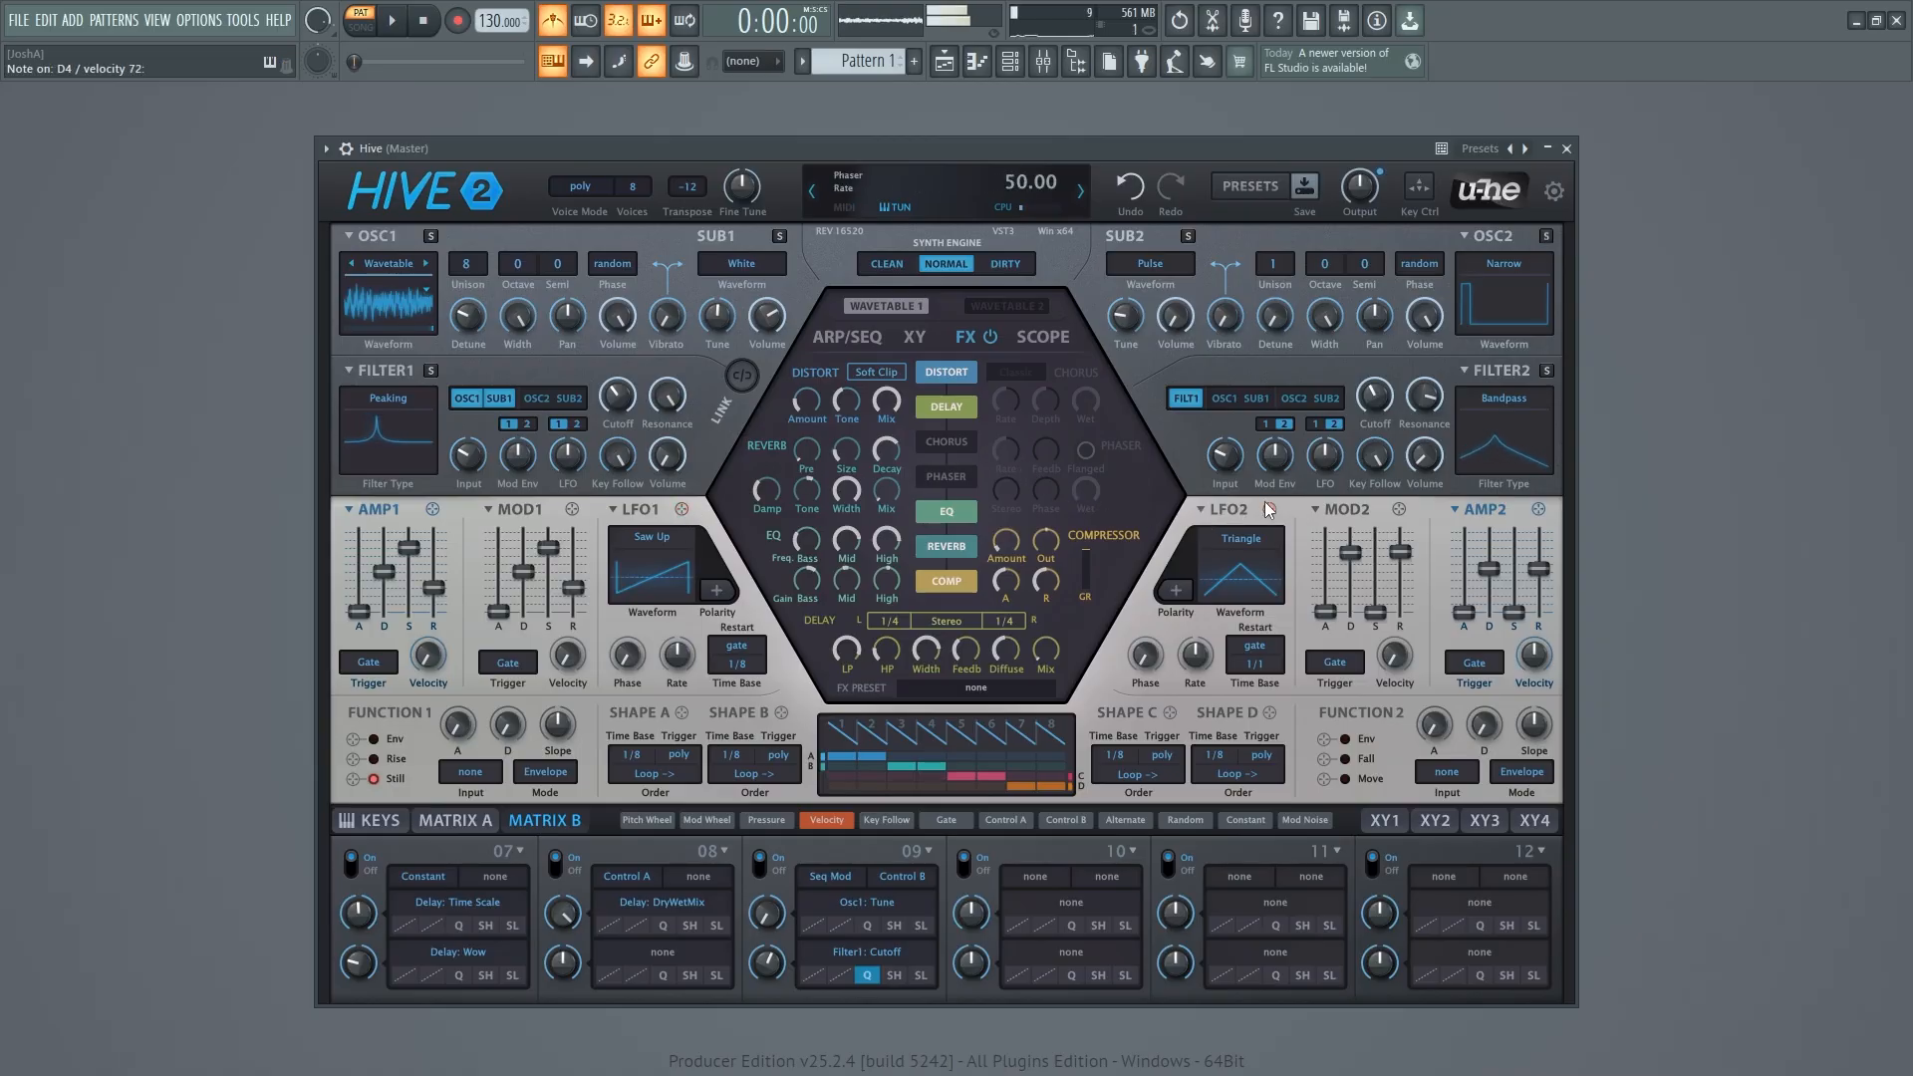
Step: Assign LFO2 as a modulation source for Filter 2's cutoff and check MOD2's modulation targets
left_click_drag(1268, 510, 1300, 403)
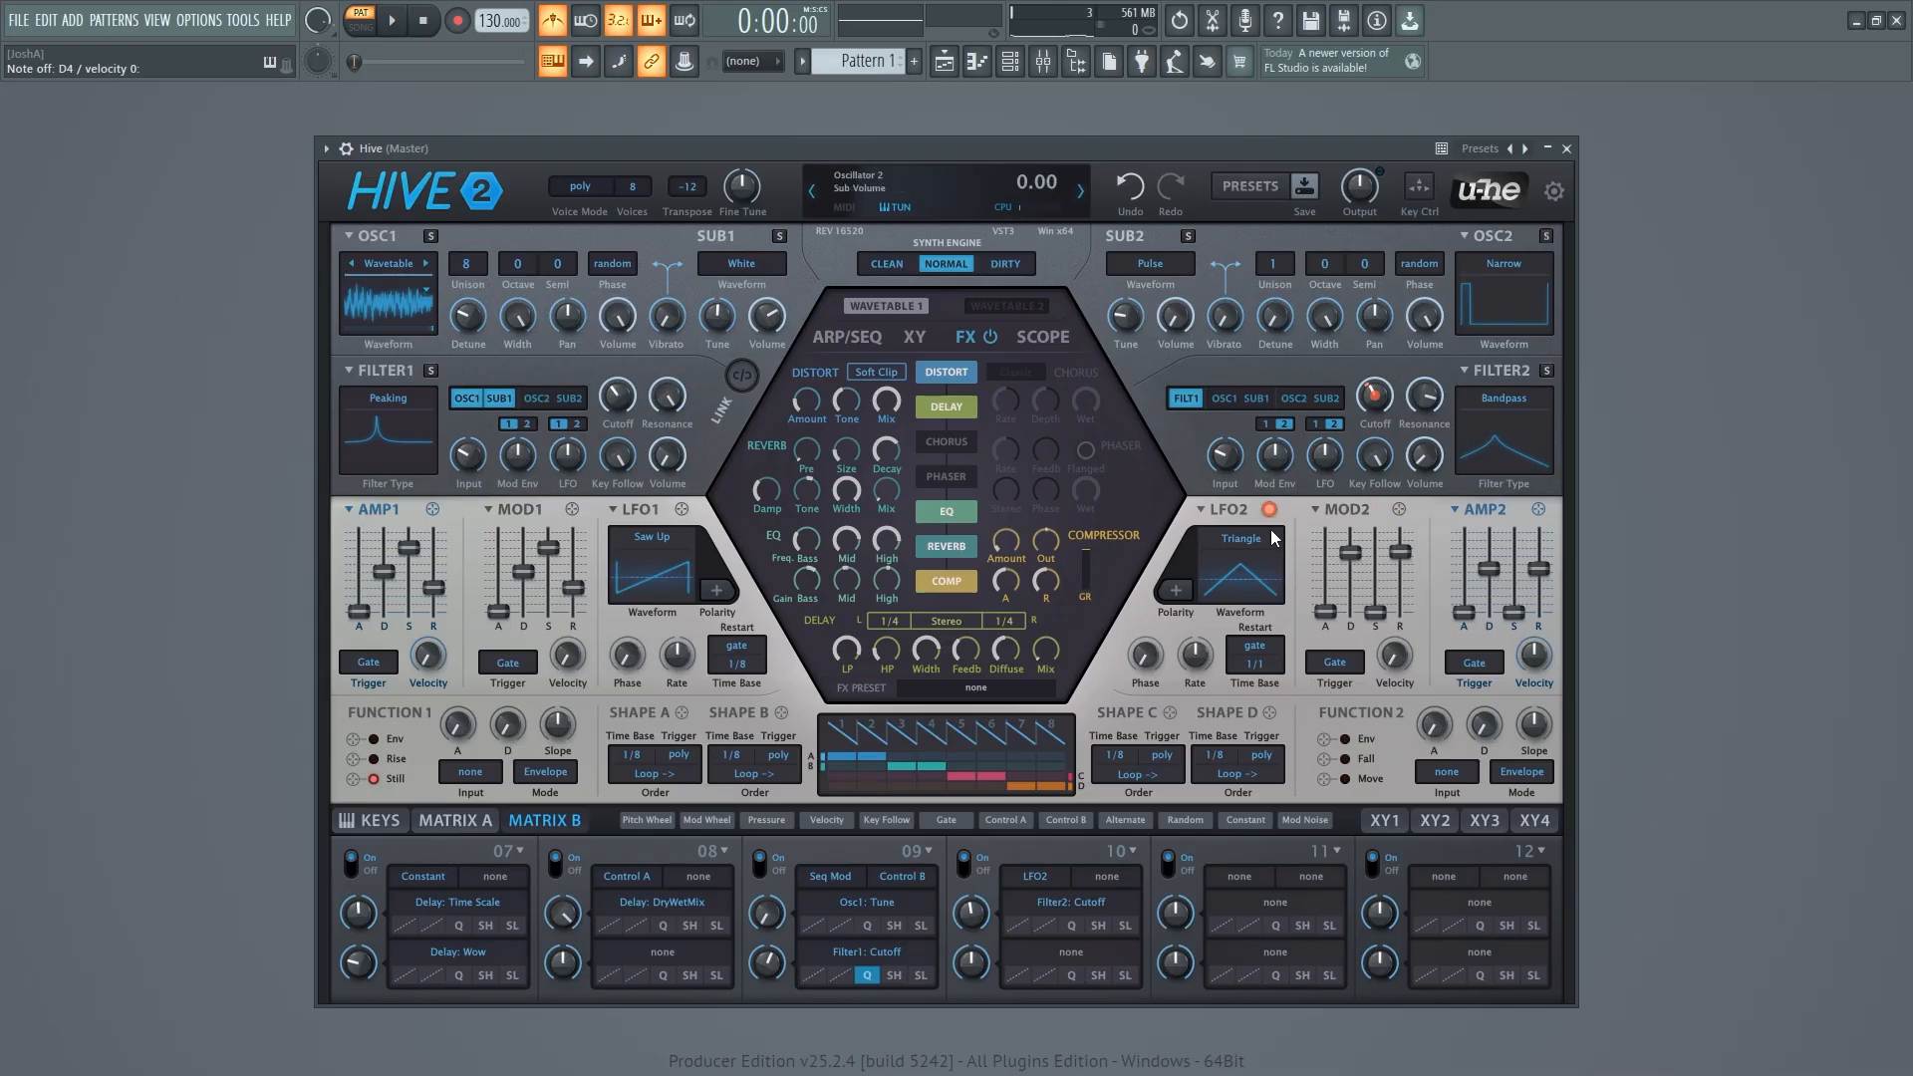
left_click_drag(1399, 510, 1324, 453)
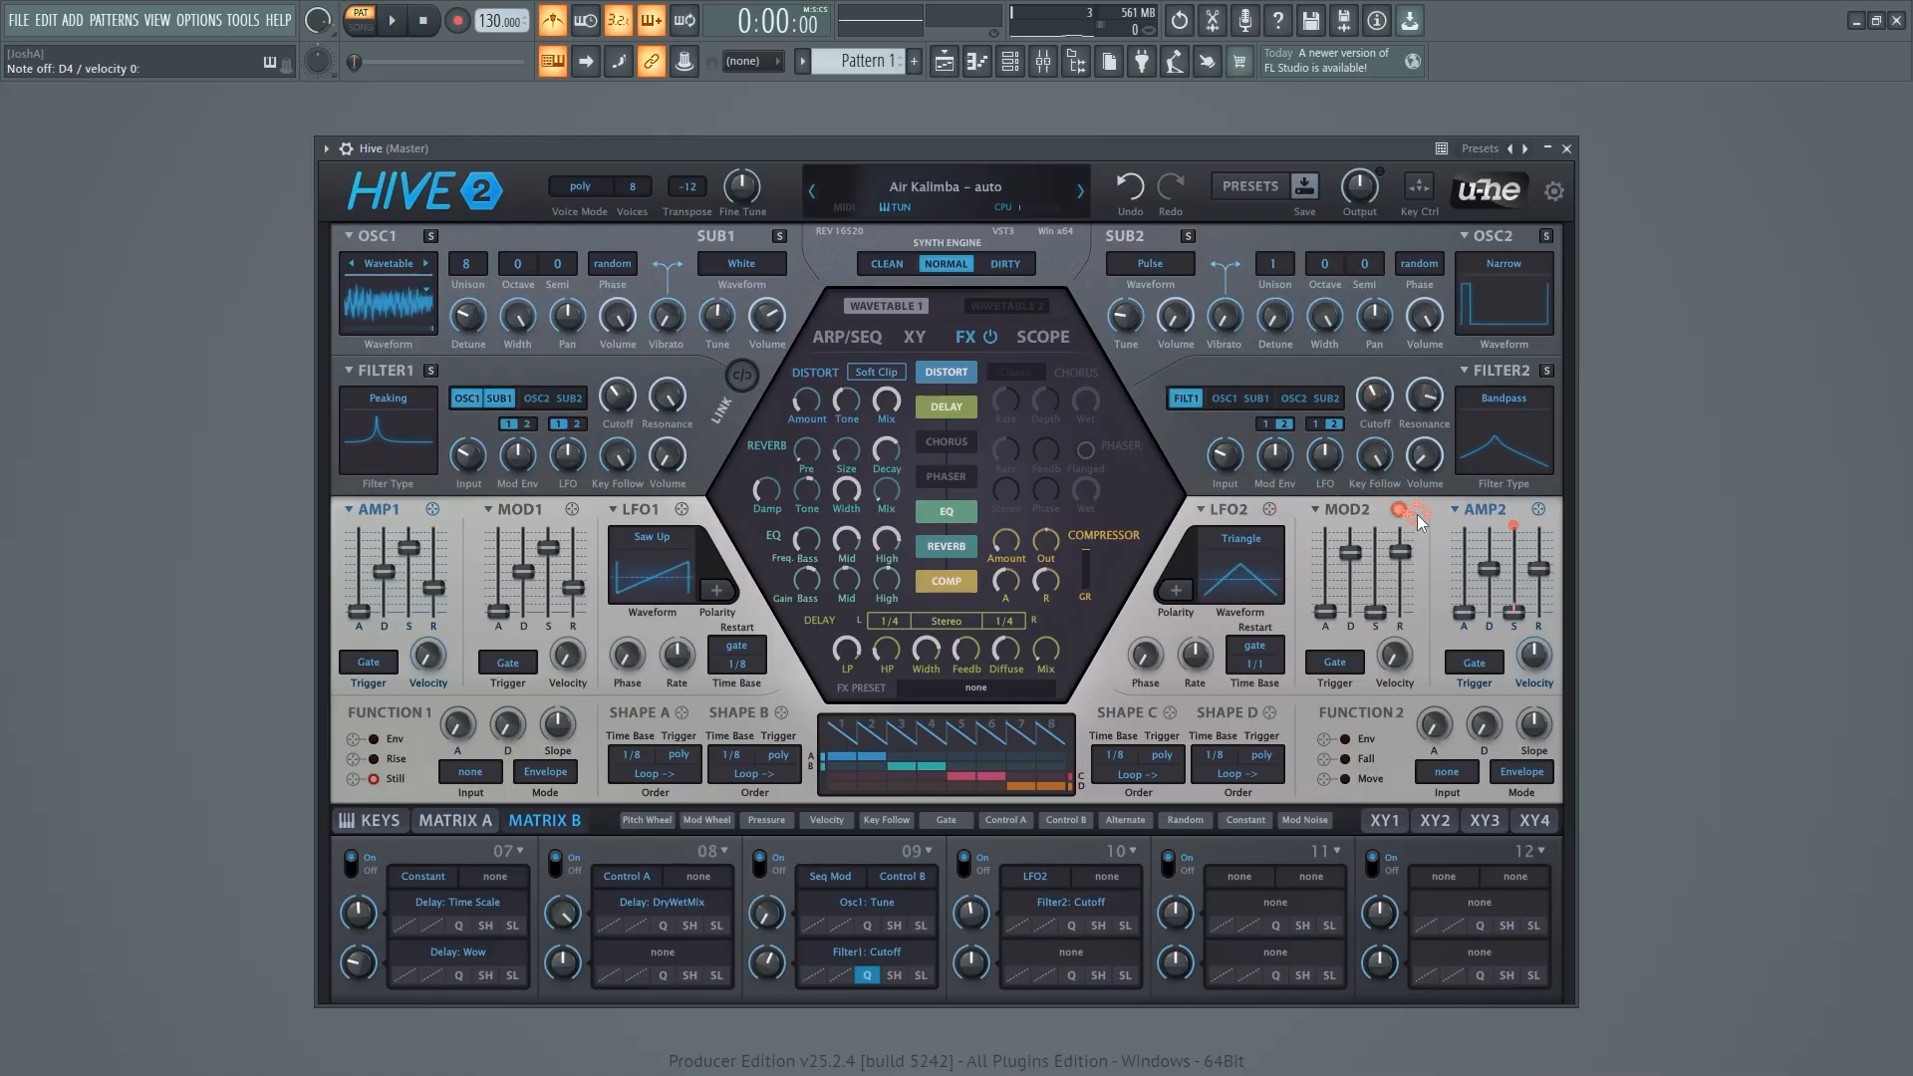
Step: Open the scope and add LFO2 as a displayed signal
left_click(1026, 333)
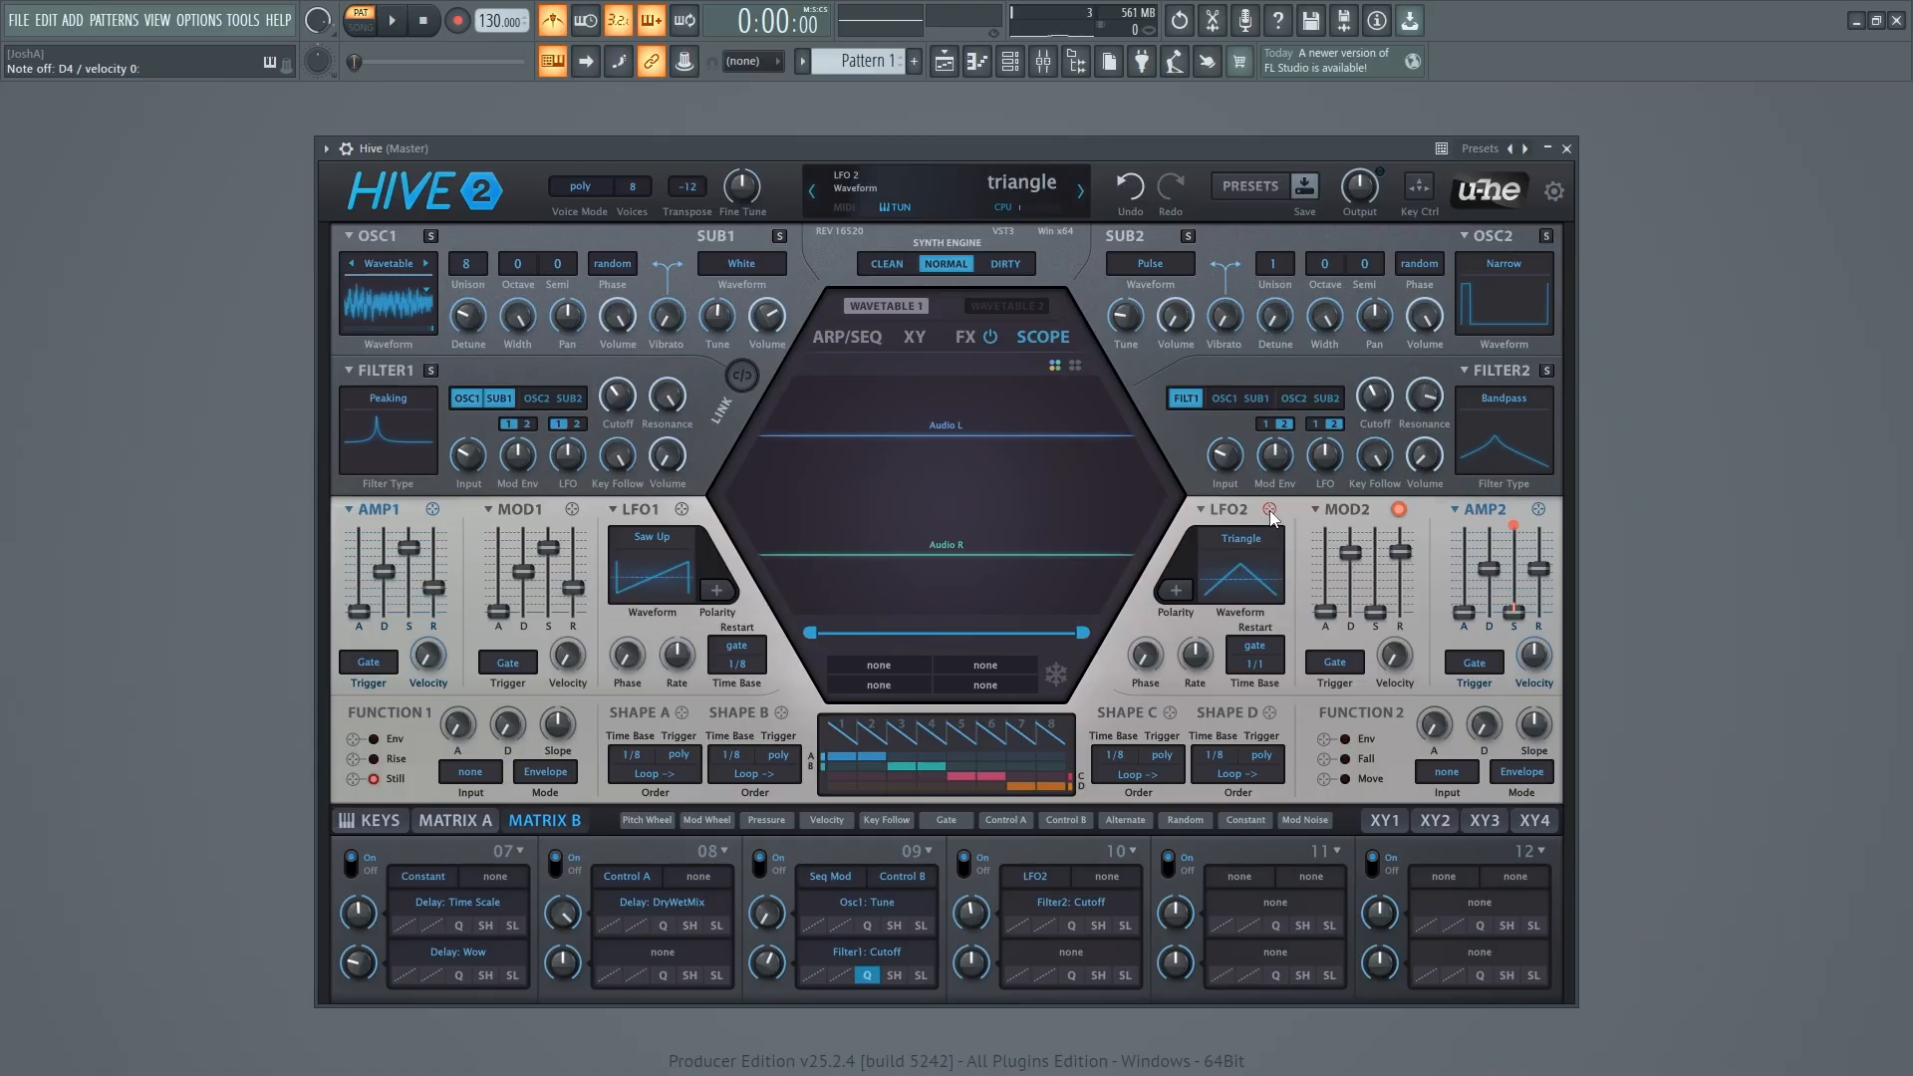
left_click_drag(1270, 511, 1206, 500)
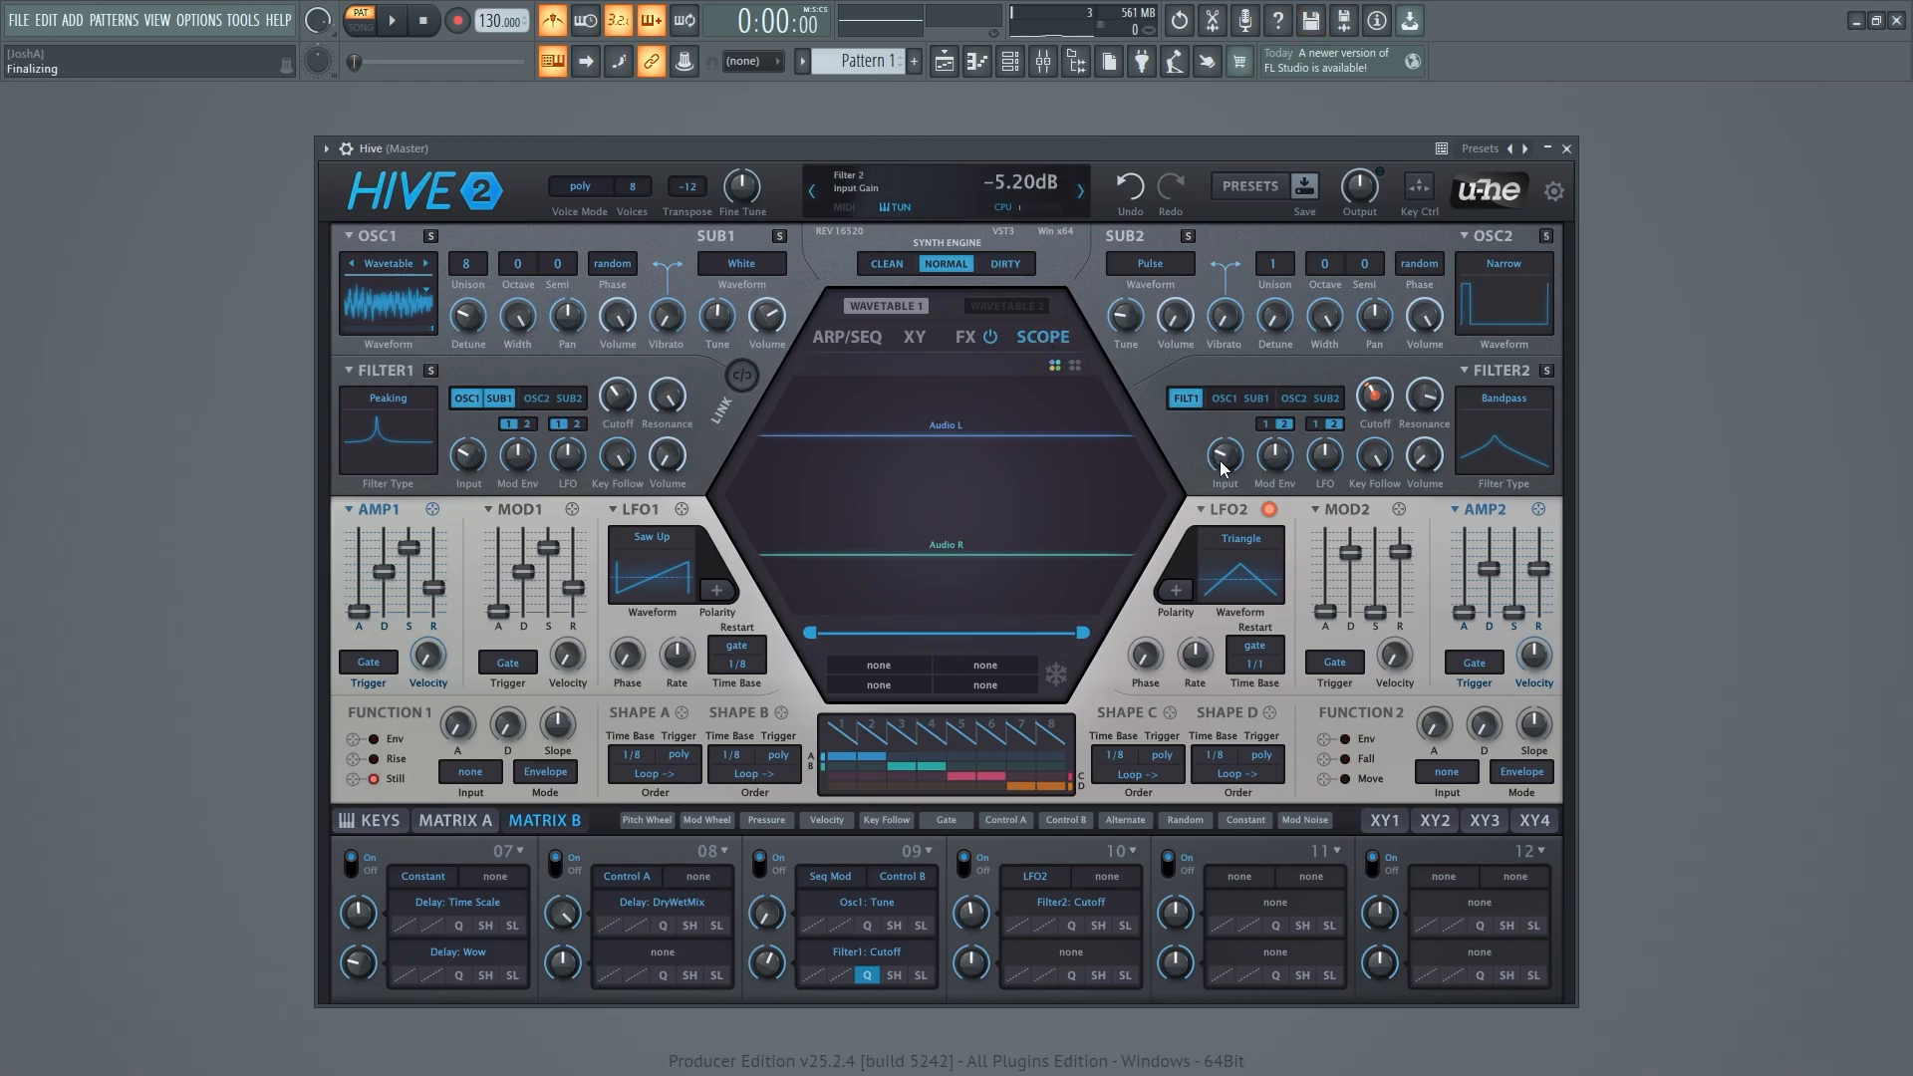
left_click_drag(1229, 494, 1069, 415)
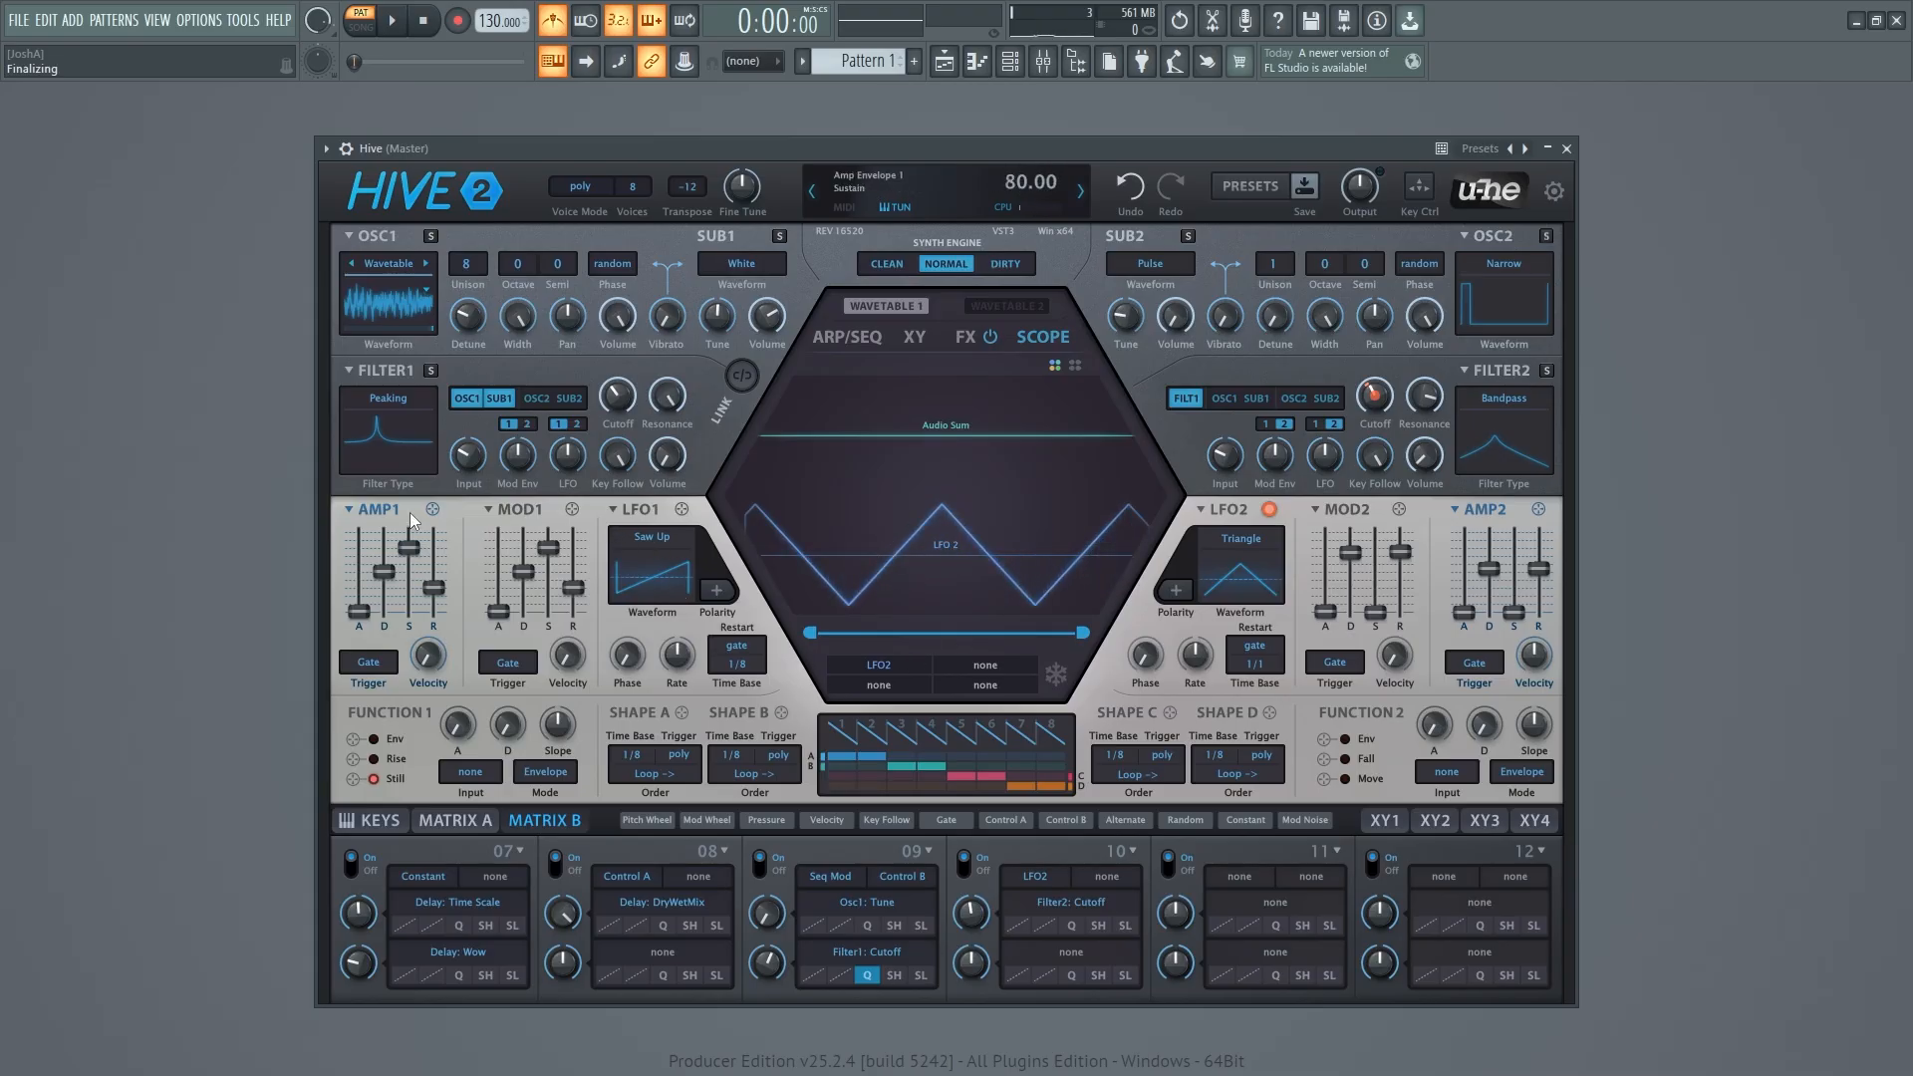
Step: Add the AMP1 envelope to the scope alongside LFO2 and freeze the display
left_click_drag(432, 509, 857, 406)
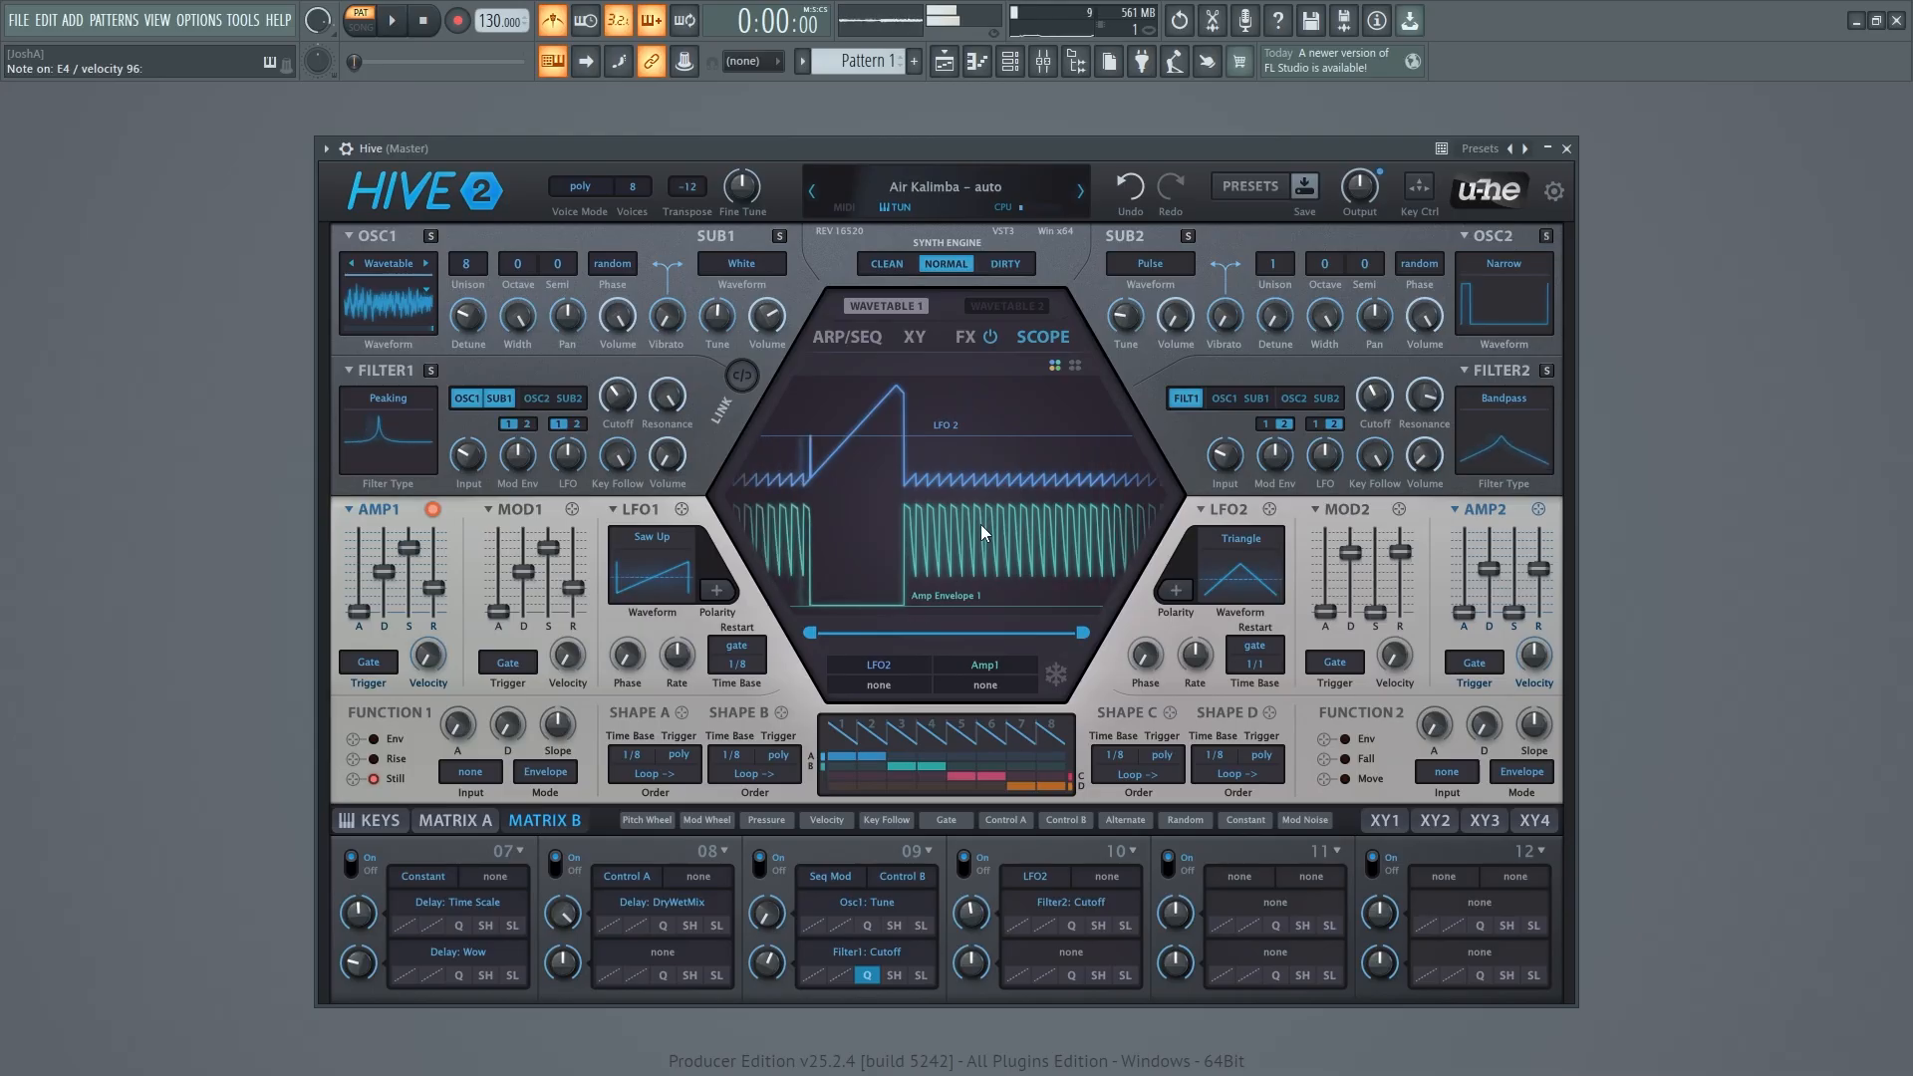
left_click(1055, 674)
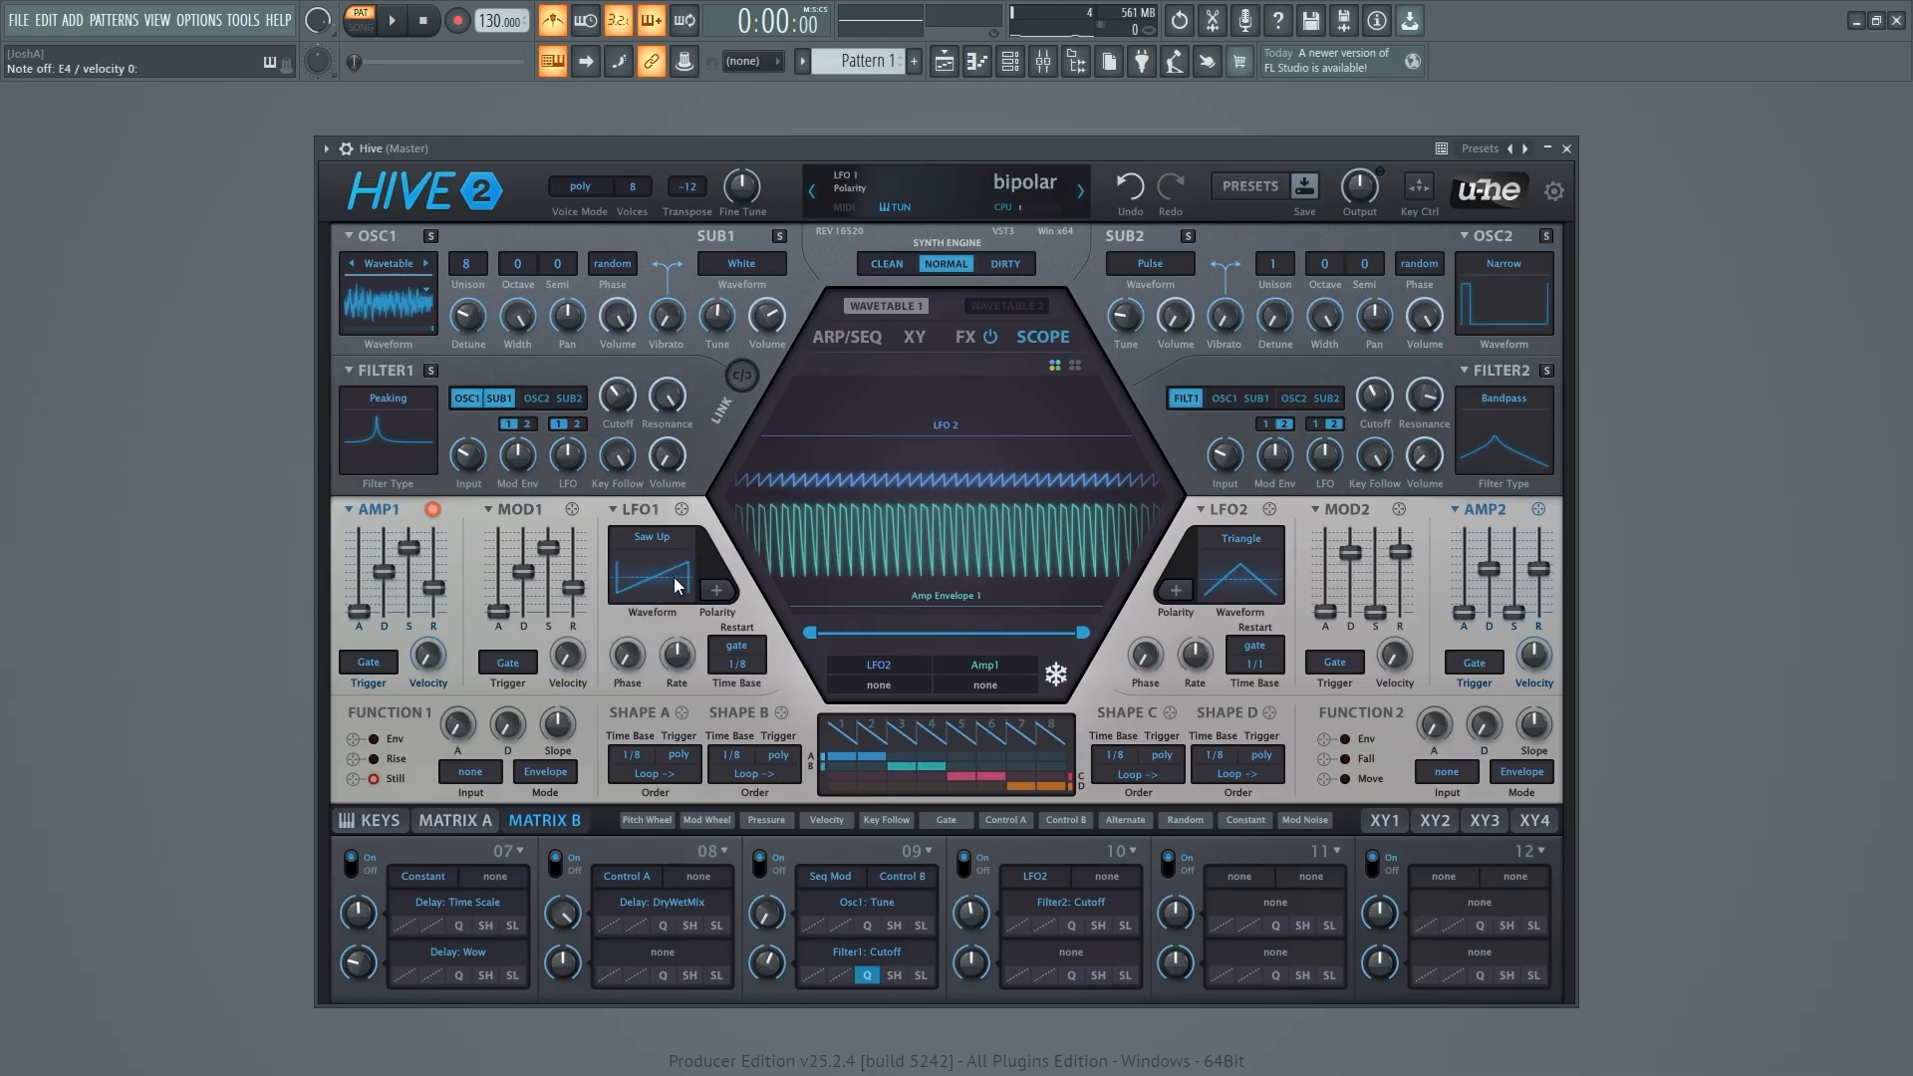
Step: Raise AMP1's attack, shorten its decay and capture the new envelope trace in the scope
left_click_drag(385, 574, 431, 587)
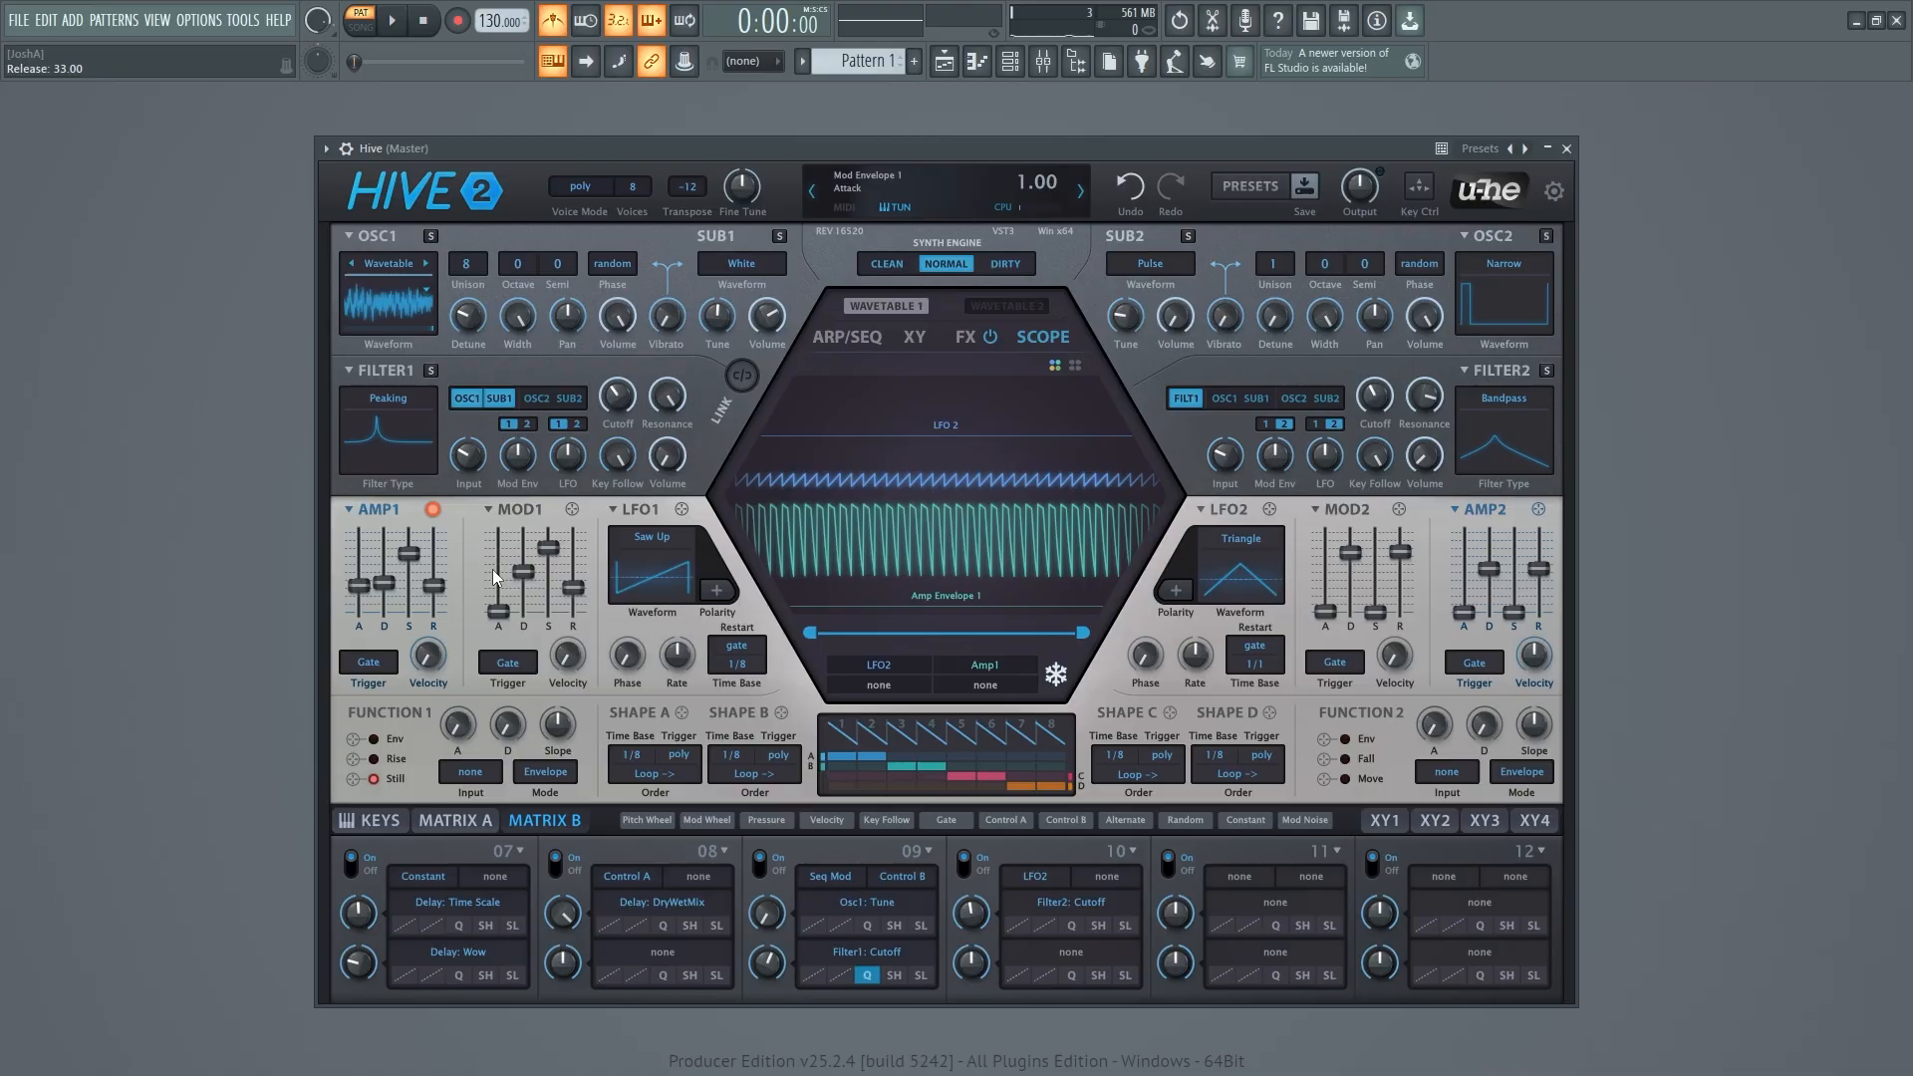
left_click(1056, 675)
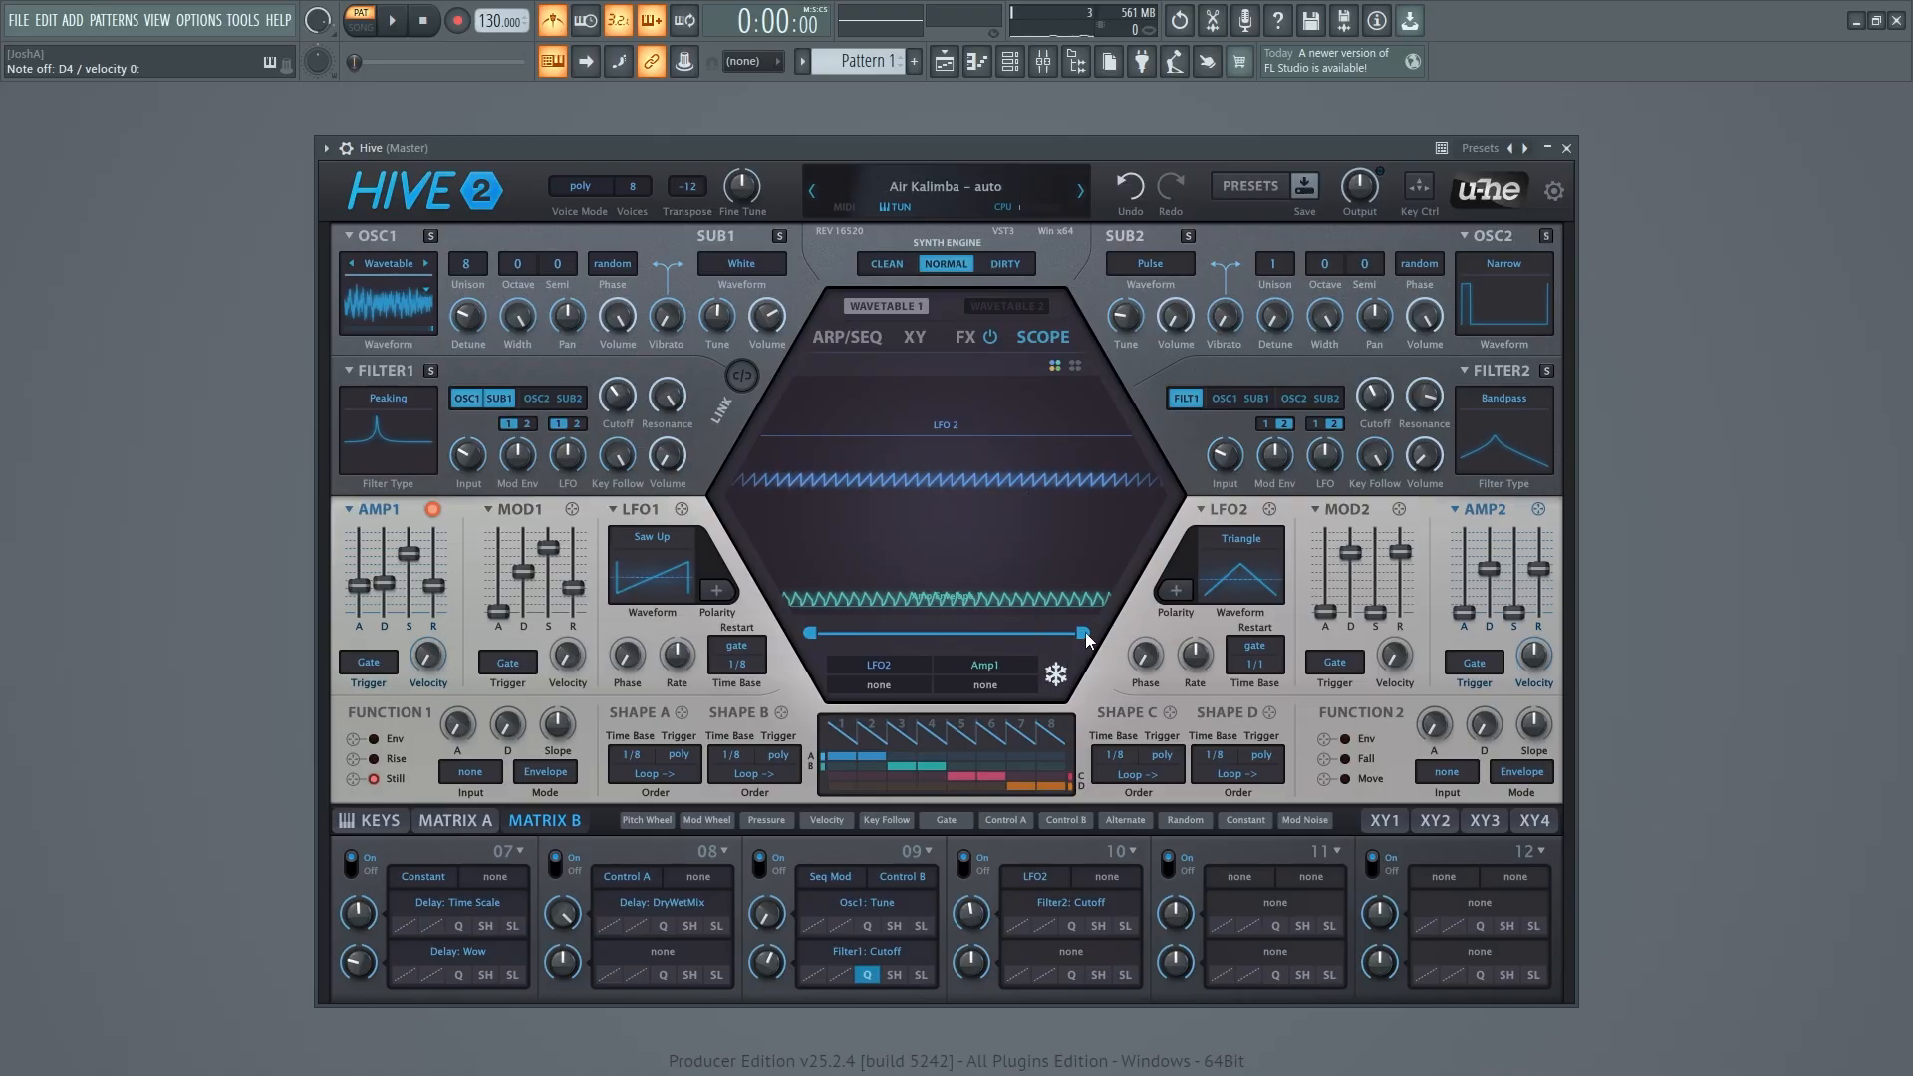
mouse_move(1086, 632)
left_mouse_down()
mouse_move(992, 635)
mouse_move(1083, 632)
left_mouse_up()
Step: Load the EH Hollow Shark preset from the 01 Basses folder and return to the synth controls
left_click(1250, 187)
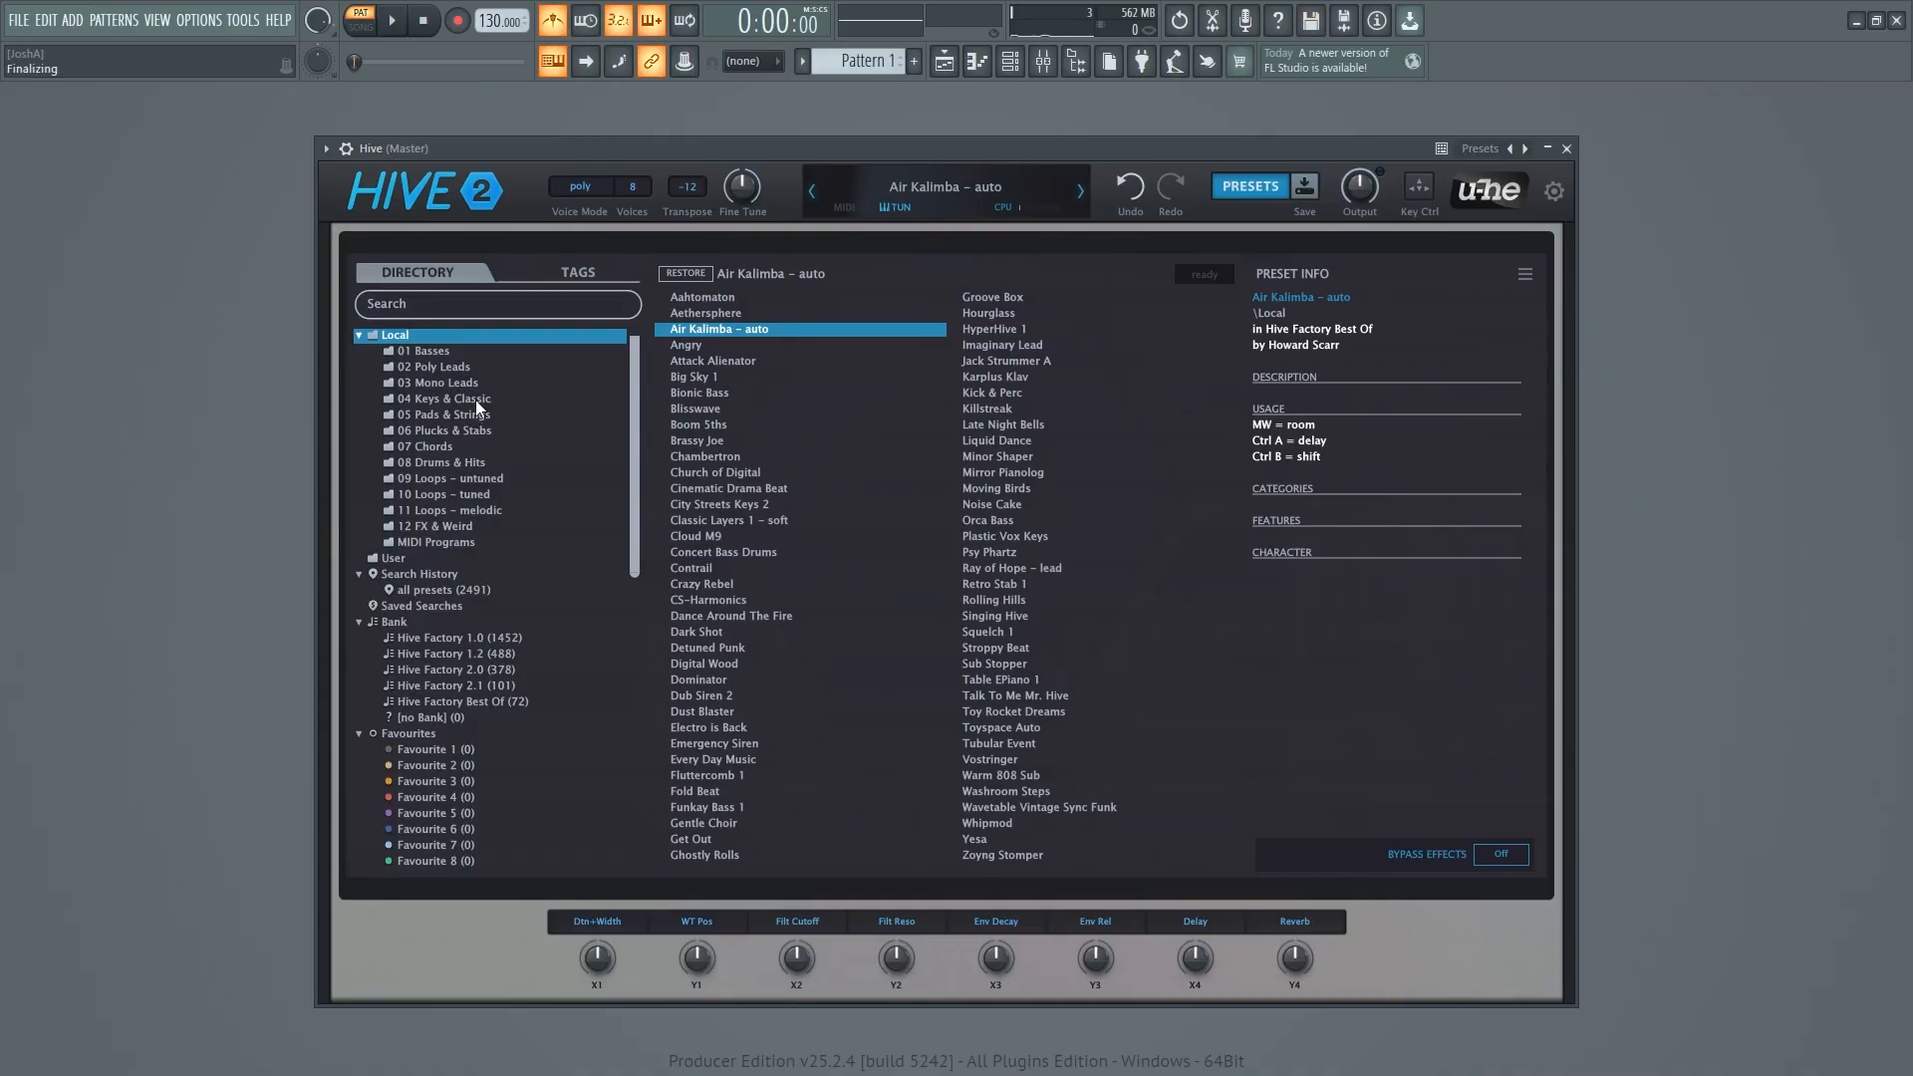
left_click(508, 355)
left_click(1018, 554)
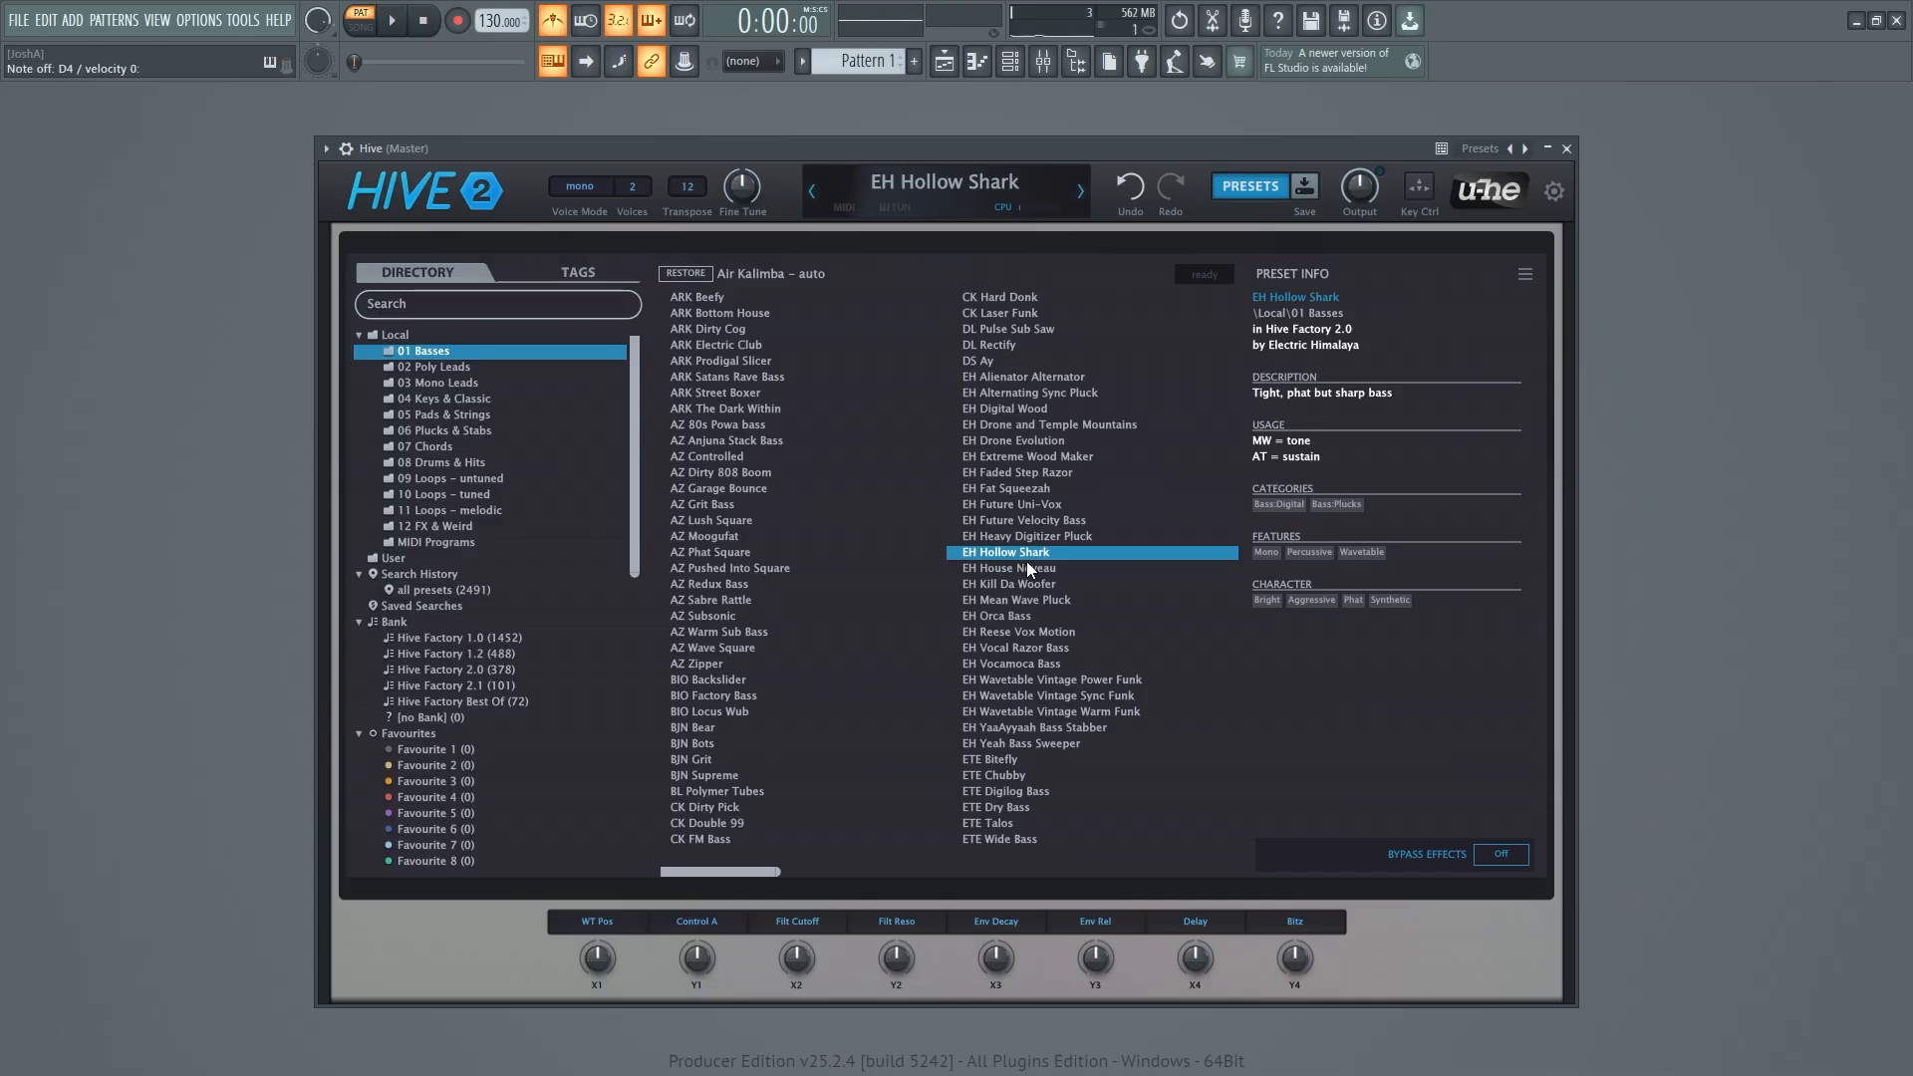
left_click(1253, 189)
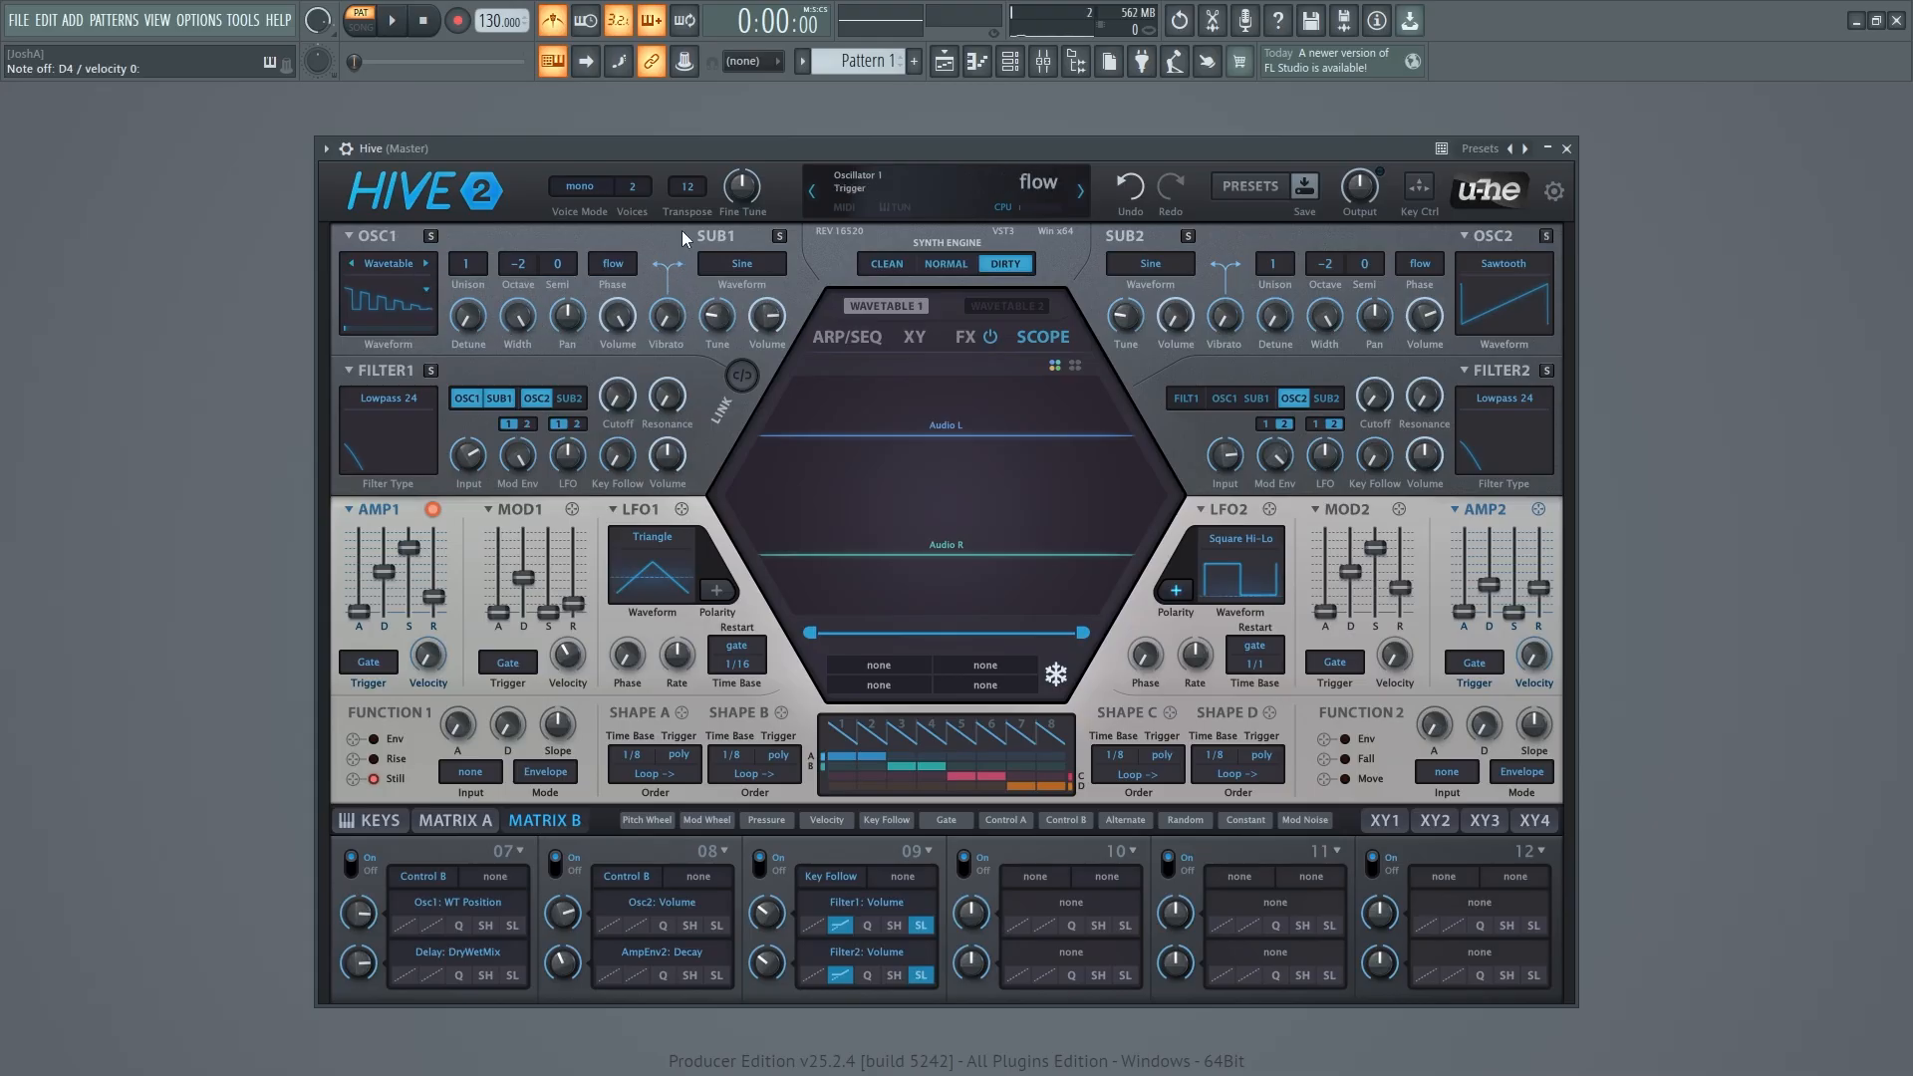
Step: Check the voice mode options, keeping mono, and raise Filter 1's cutoff
left_click(596, 189)
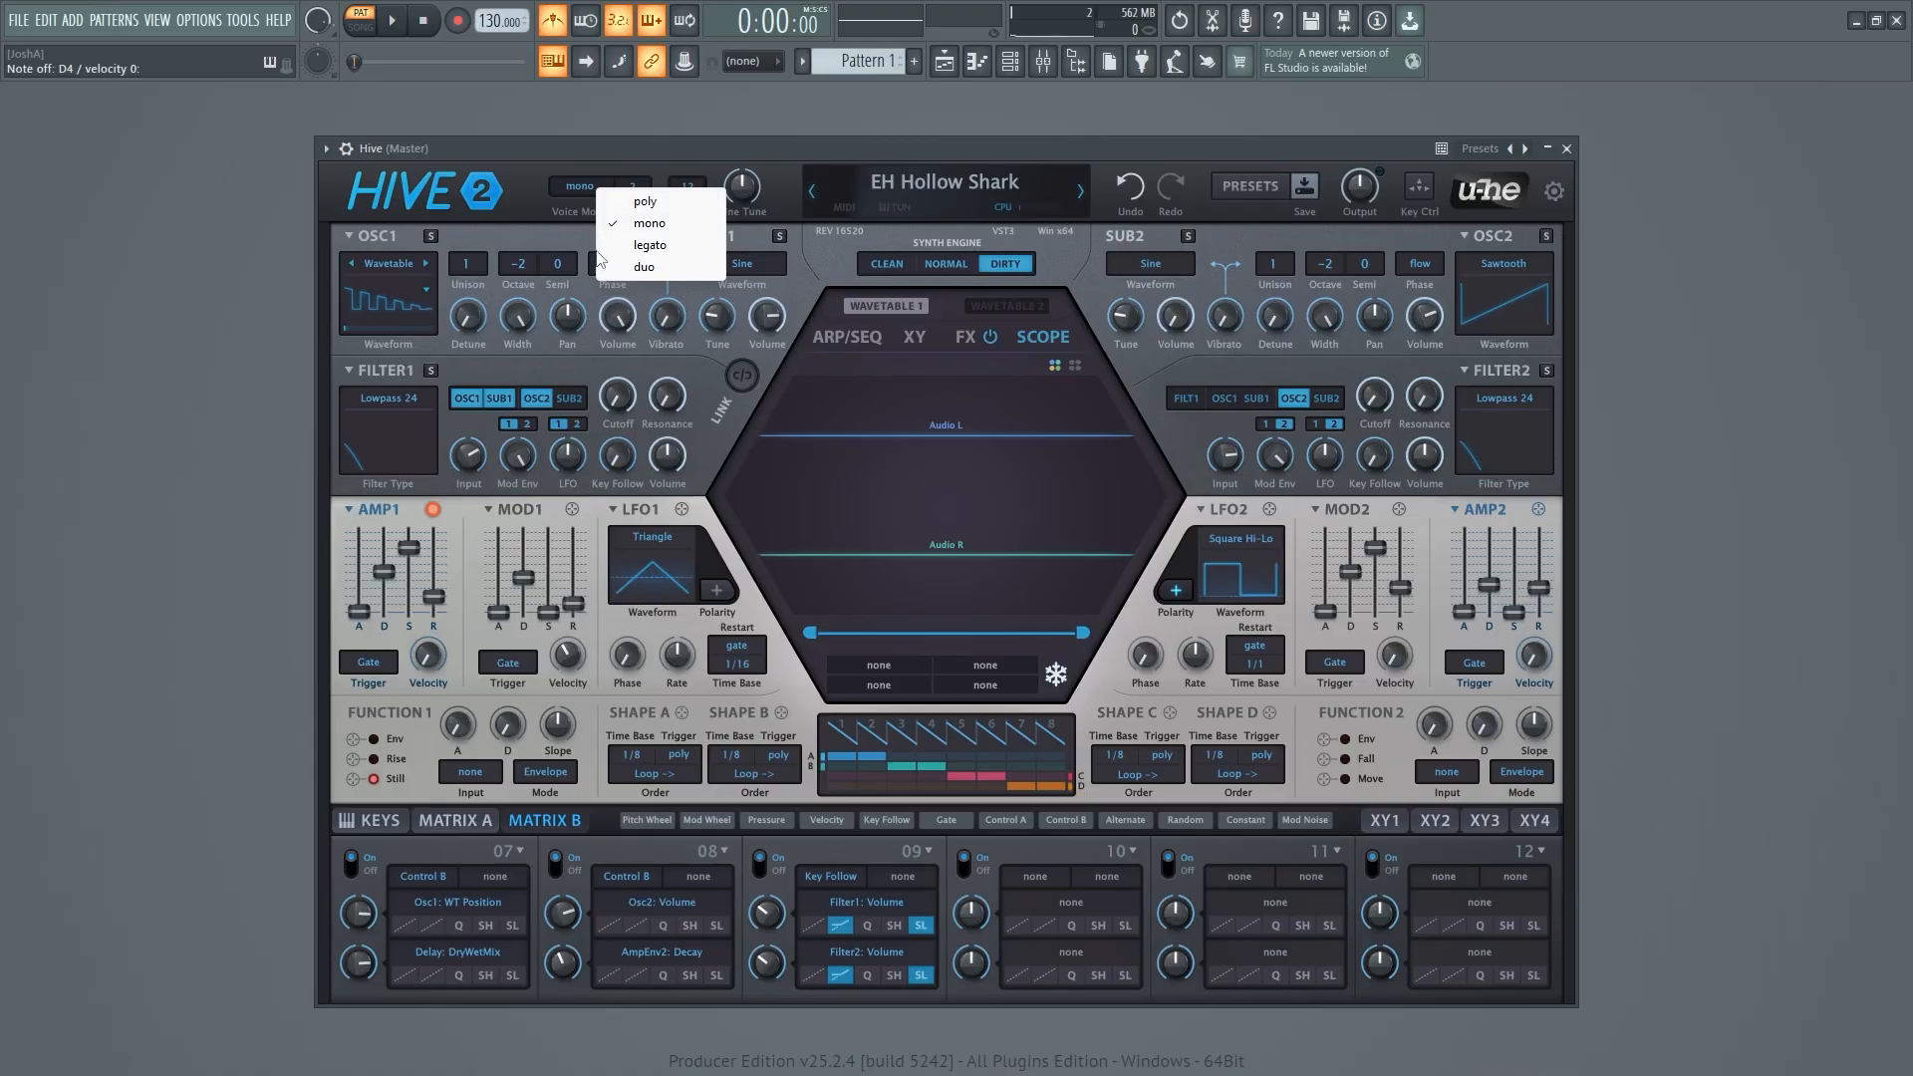
left_click(523, 228)
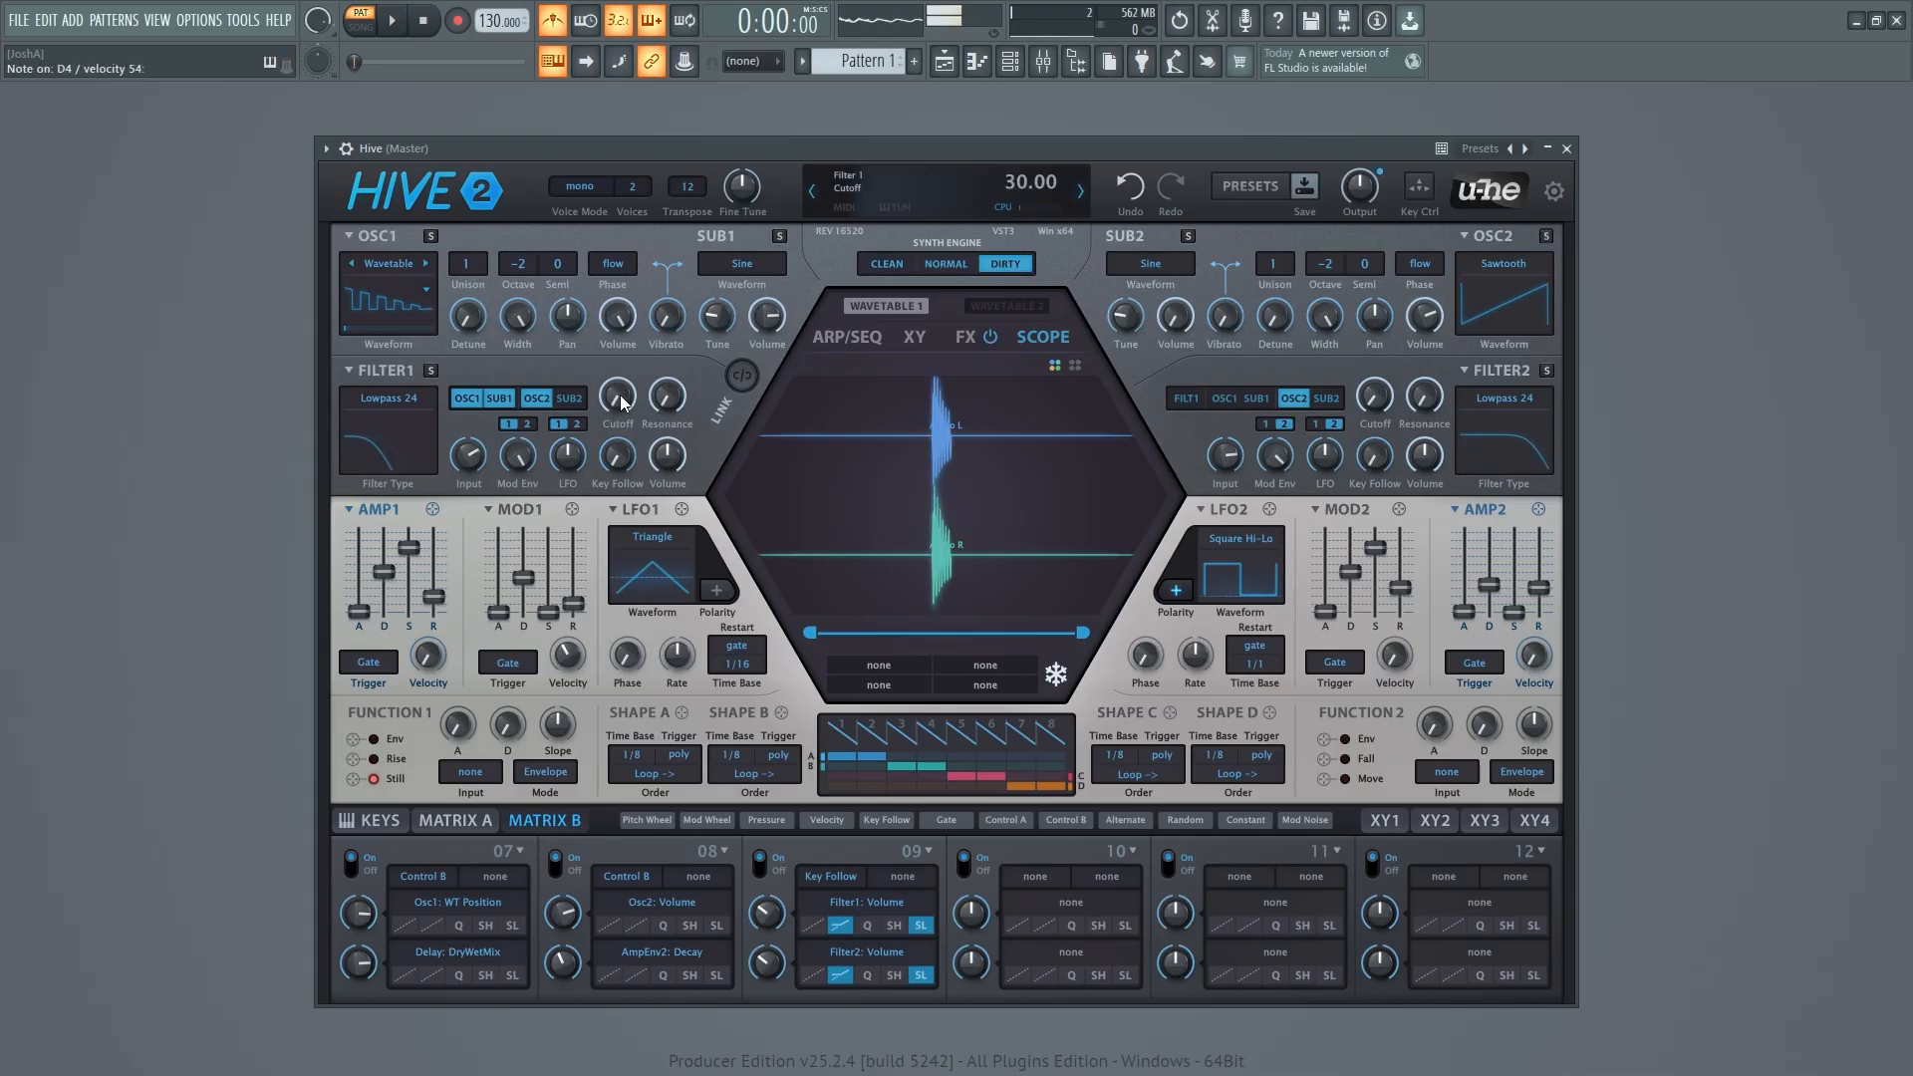
mouse_move(621, 401)
left_mouse_down()
mouse_move(655, 334)
mouse_move(655, 412)
mouse_move(660, 265)
mouse_move(623, 392)
left_mouse_up()
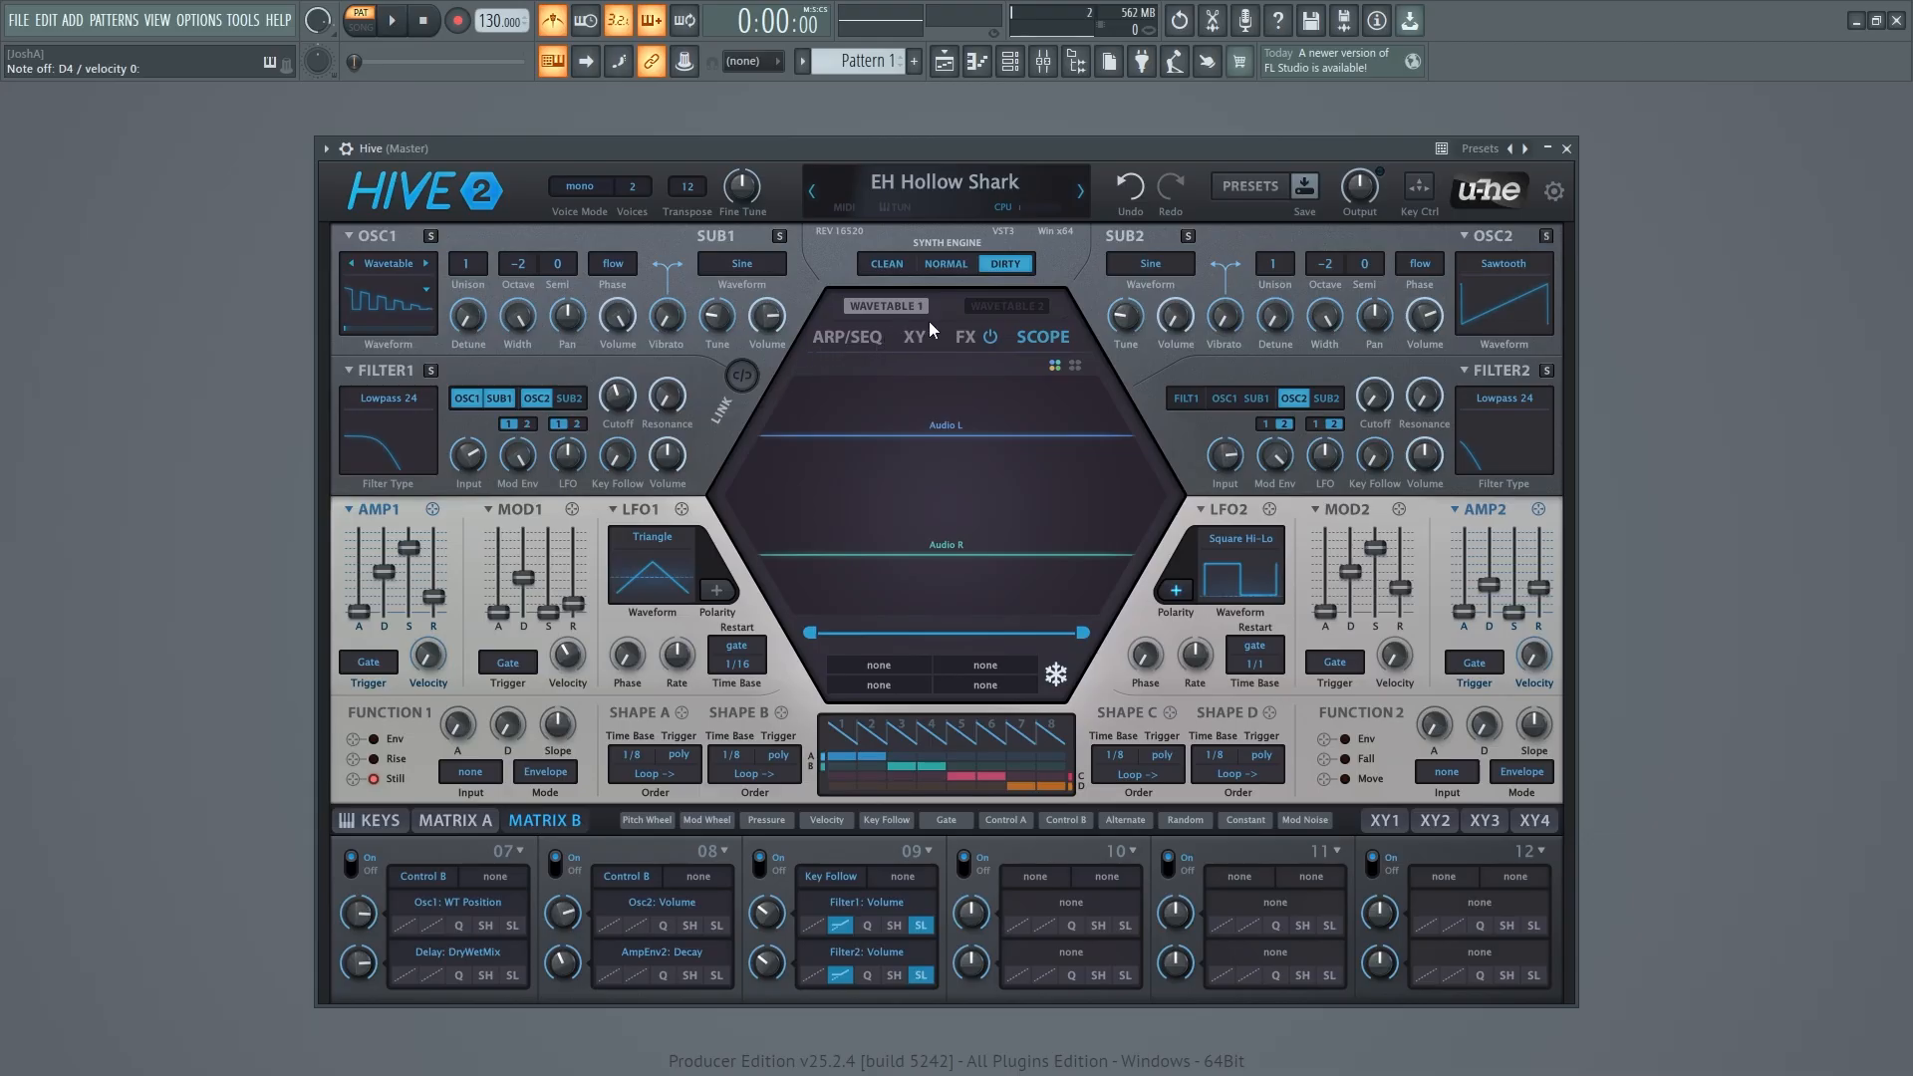
Step: Open the effects section and try the chorus, switching it on and back off
left_click(958, 333)
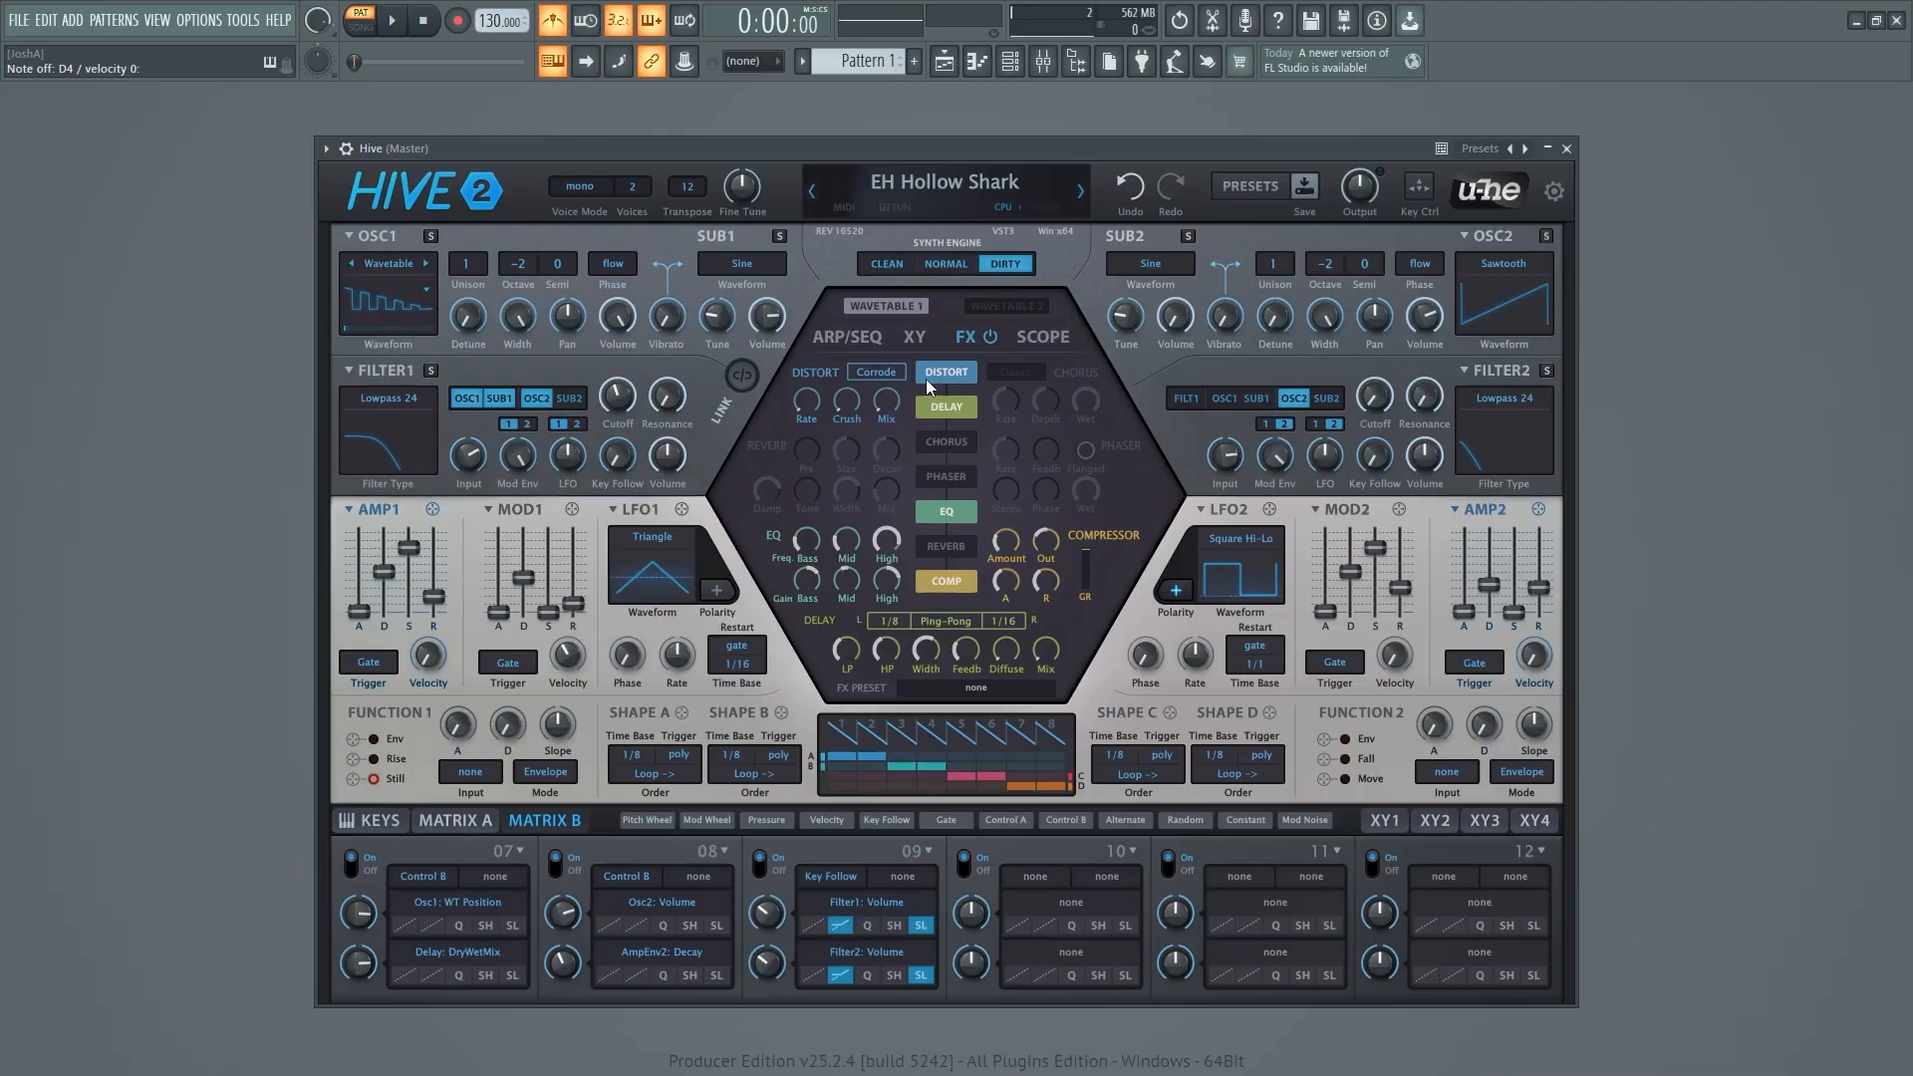
left_click(971, 442)
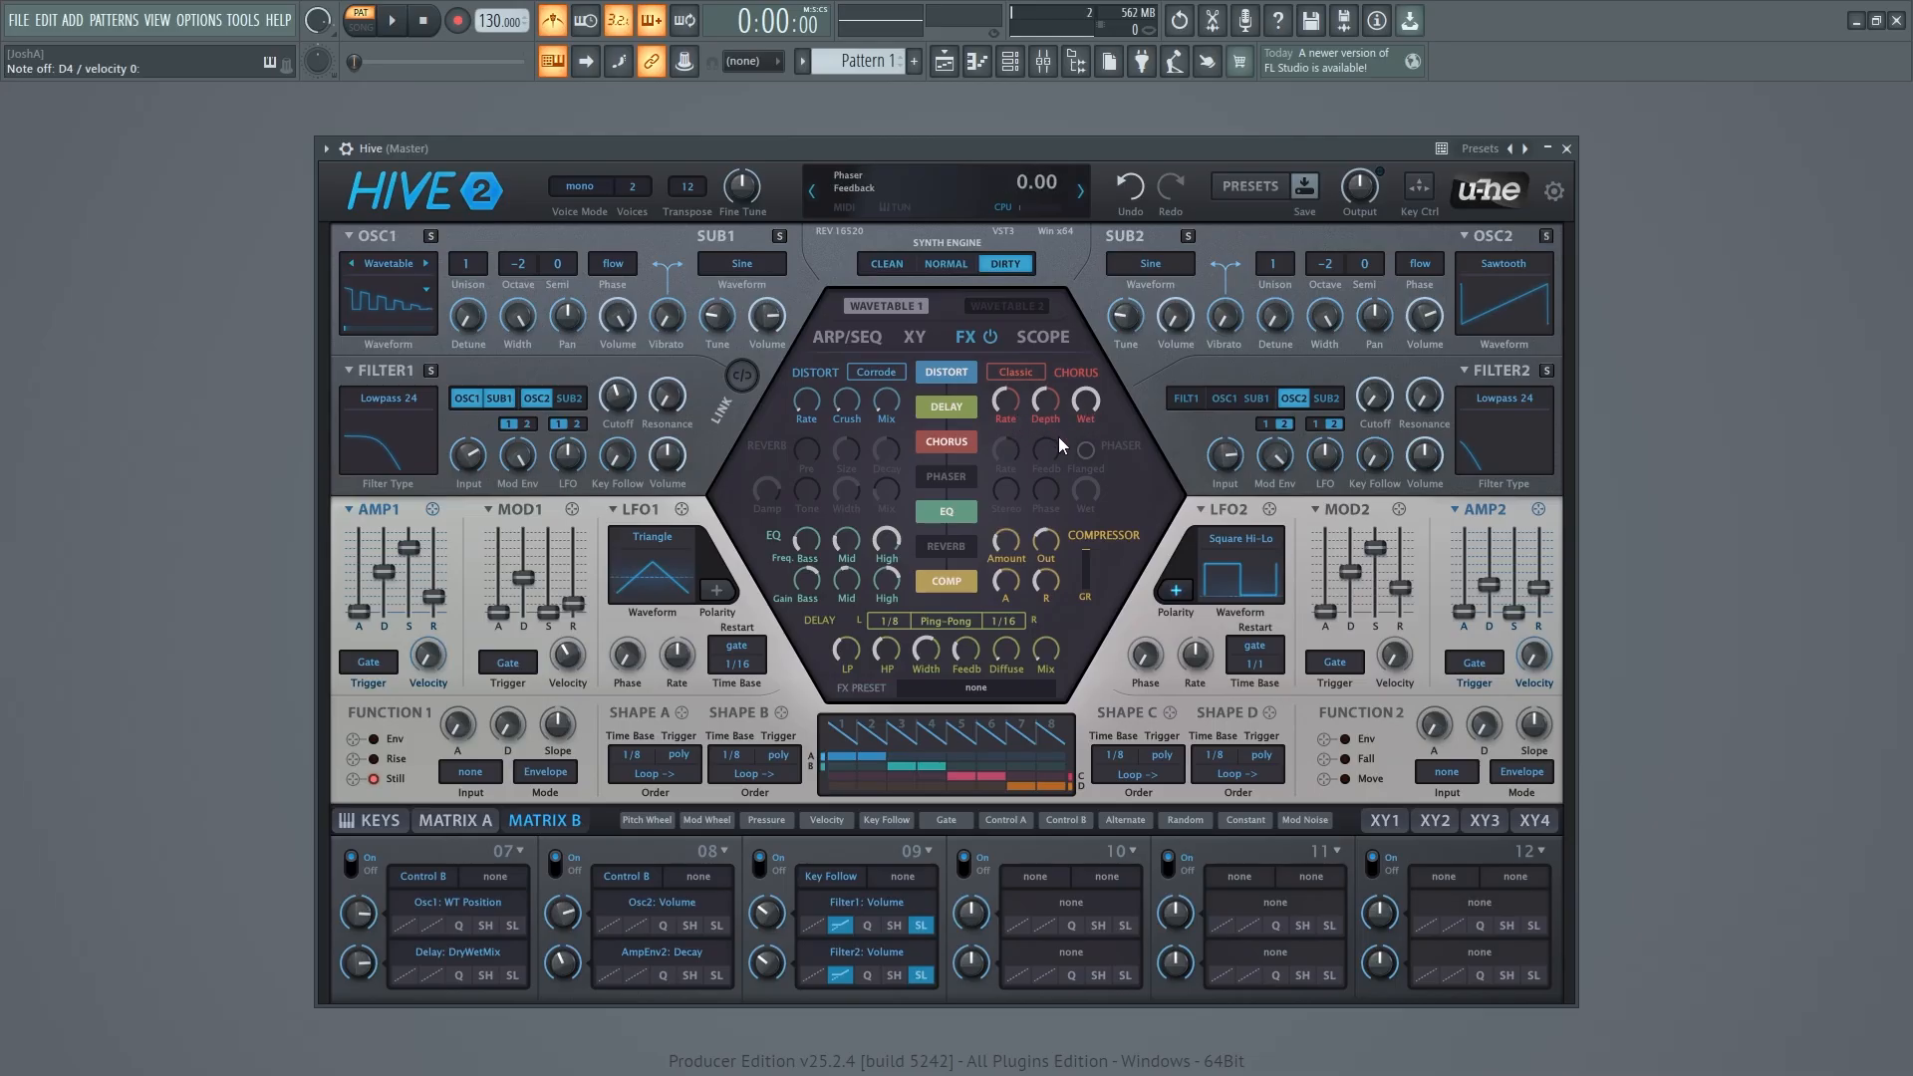
left_click(948, 440)
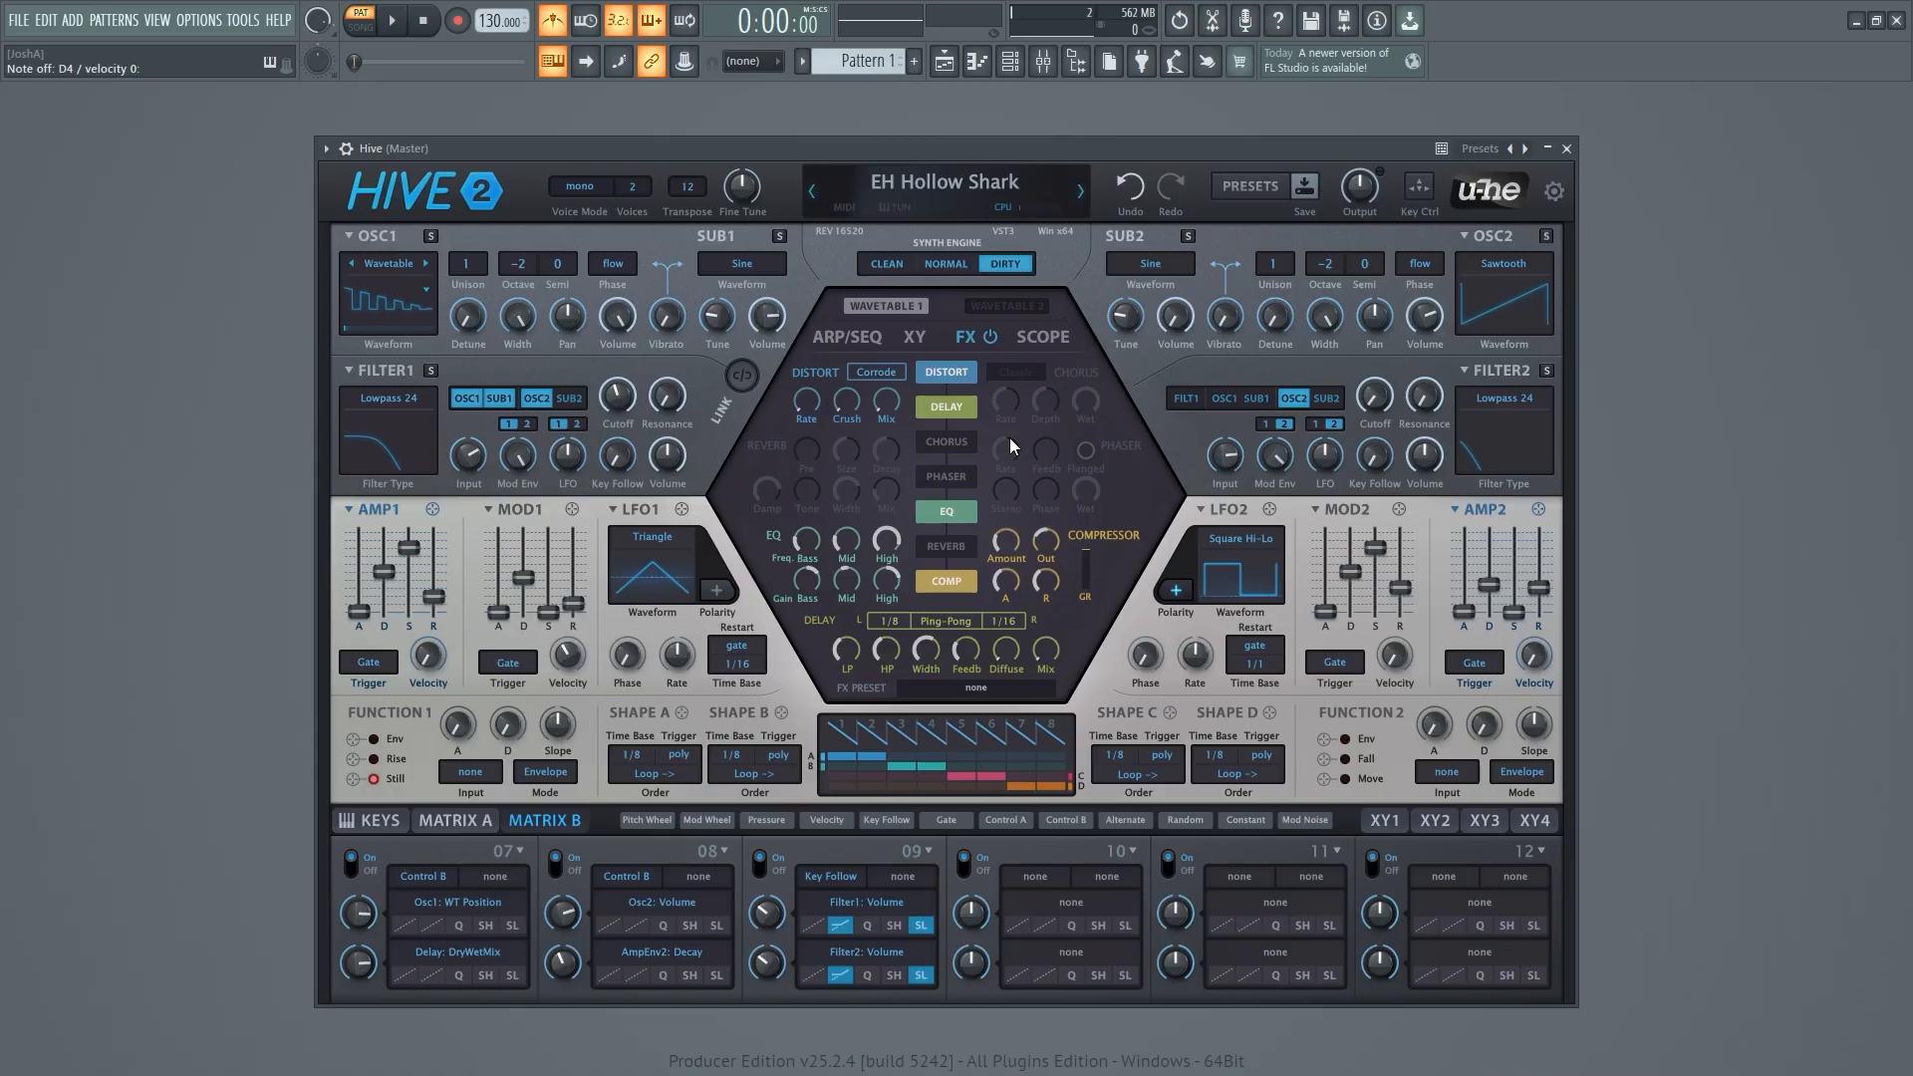
key("ctrl+s")
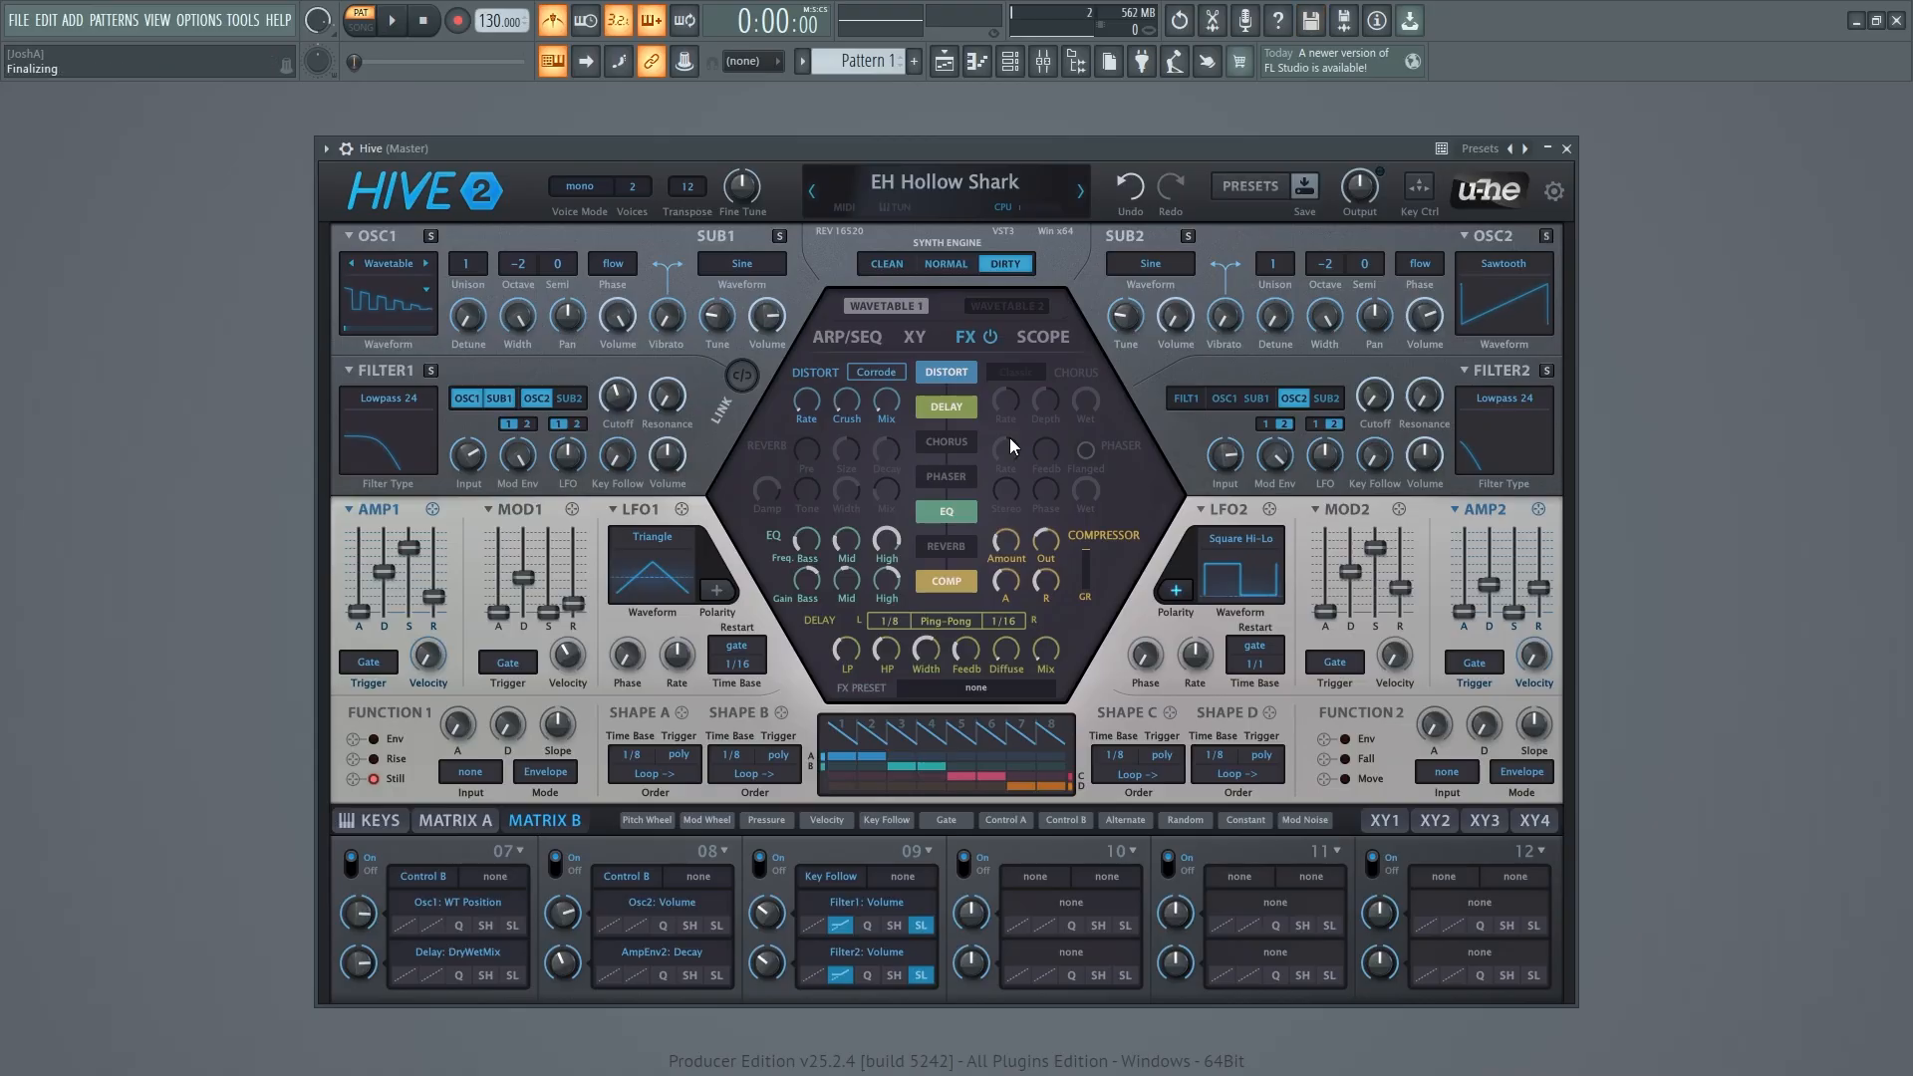